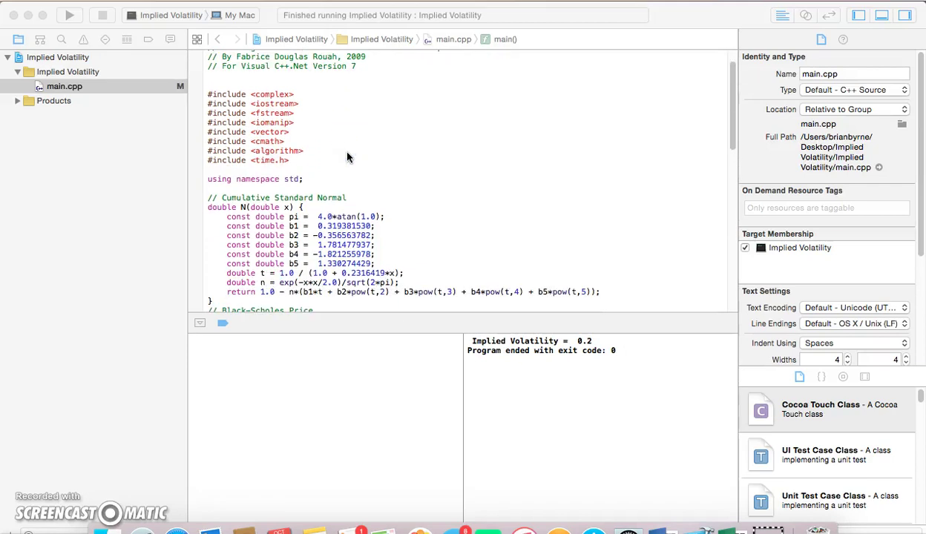
- Build and run main.cpp in Xcode, printing implied volatility 0.2 with exit code 0
scroll(345, 157, "up", 3)
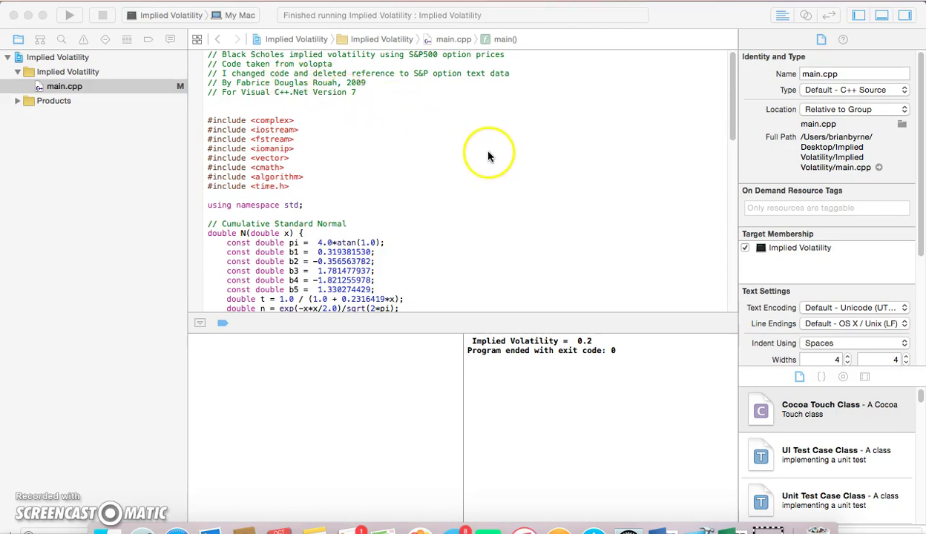
scroll(489, 148, "down", 5)
scroll(491, 157, "up", 5)
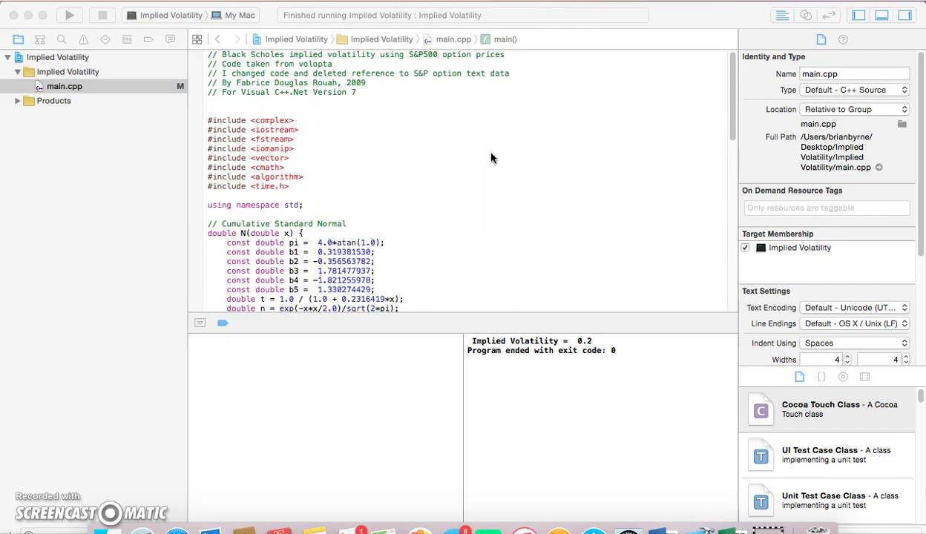
left_click(70, 16)
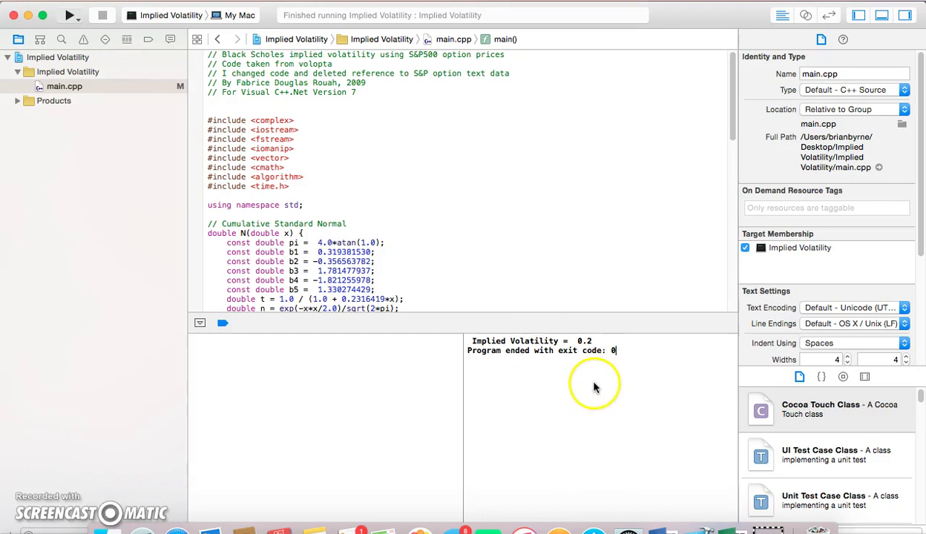
key("super+b")
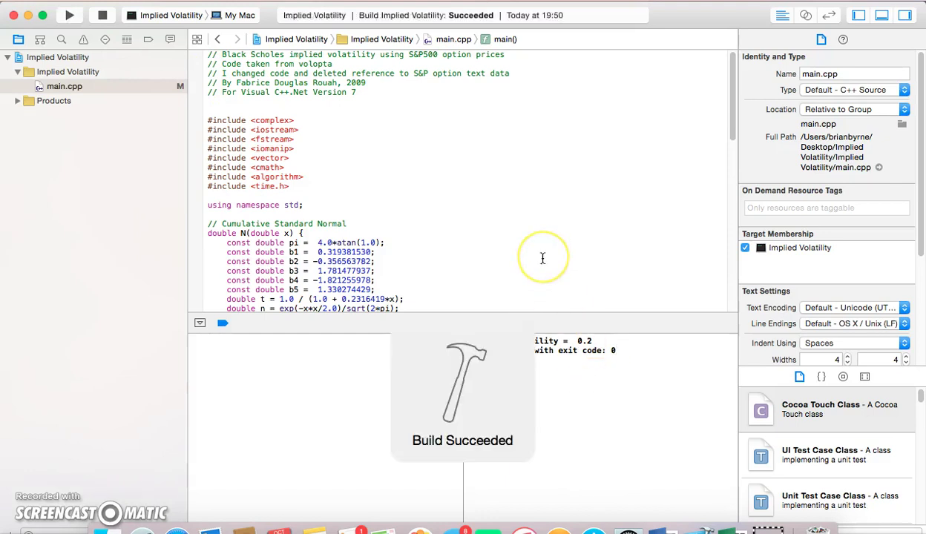
scroll(542, 258, "down", 5)
scroll(542, 258, "down", 15)
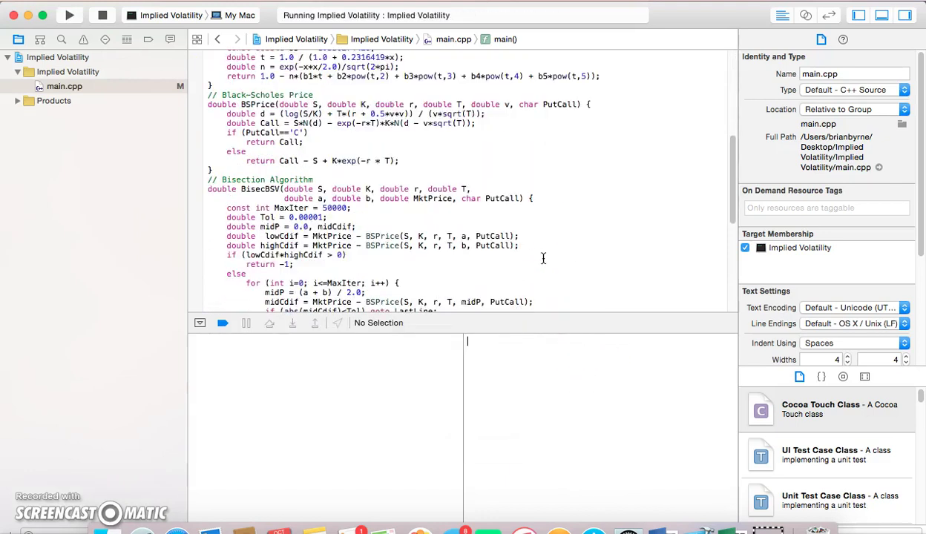
left_click(332, 165)
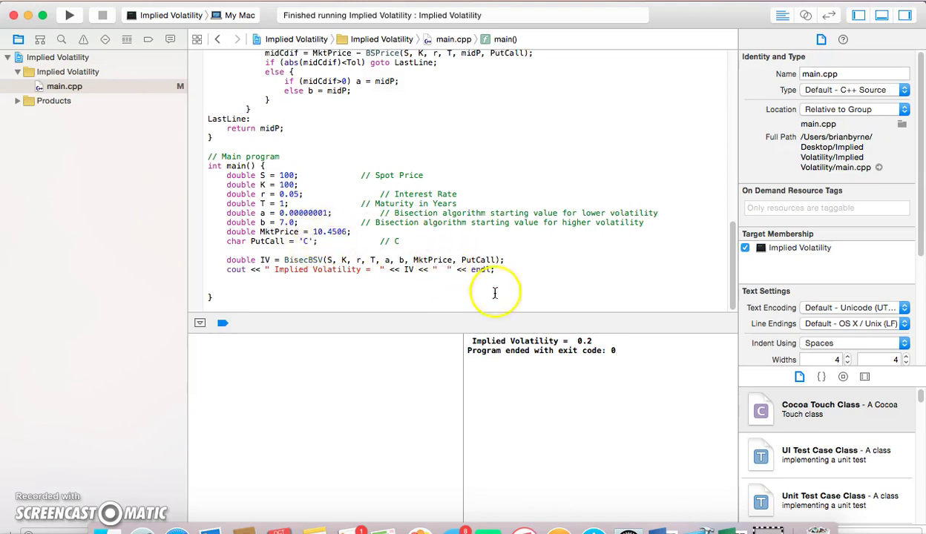
- Select the implied volatility output and IV calculation lines in main.cpp
left_click_drag(590, 338, 486, 332)
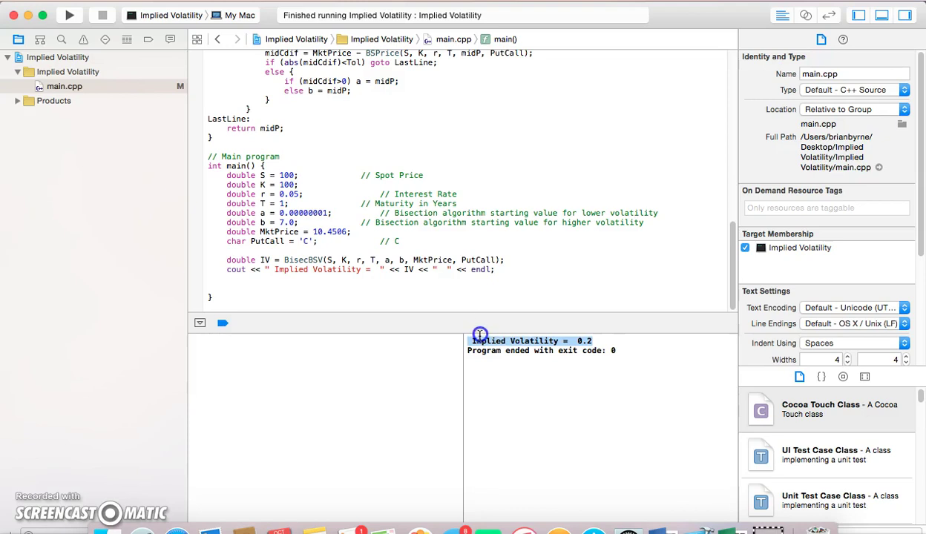
left_click_drag(495, 270, 410, 251)
left_click_drag(217, 291, 212, 54)
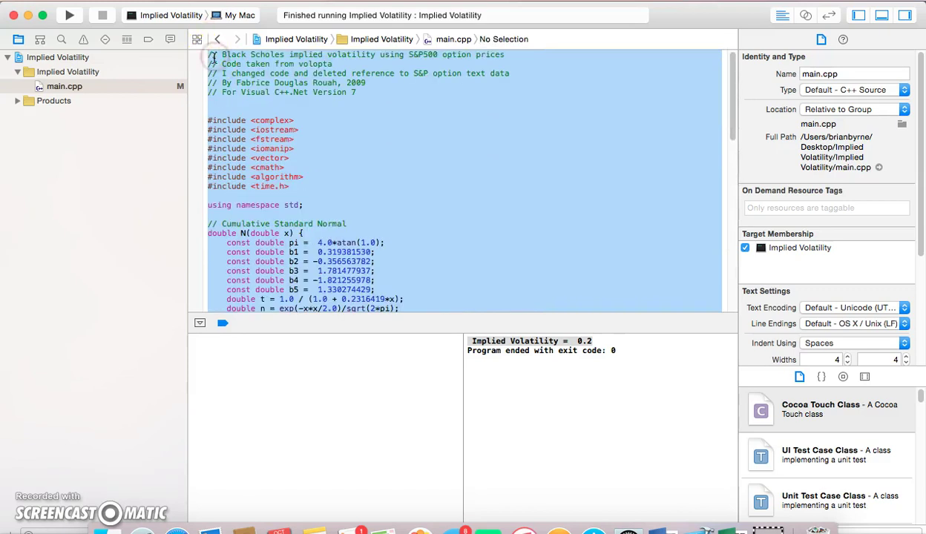
right_click(269, 112)
left_click(479, 127)
key("super+shift+f")
left_click(208, 115)
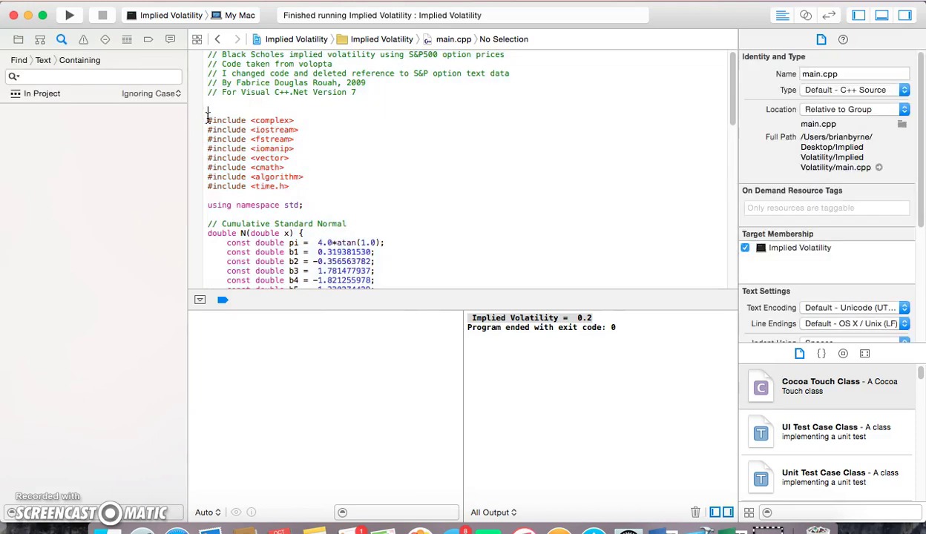
- Copy main.cpp's code from the #include lines through main()
left_click_drag(216, 122, 496, 274)
right_click(495, 276)
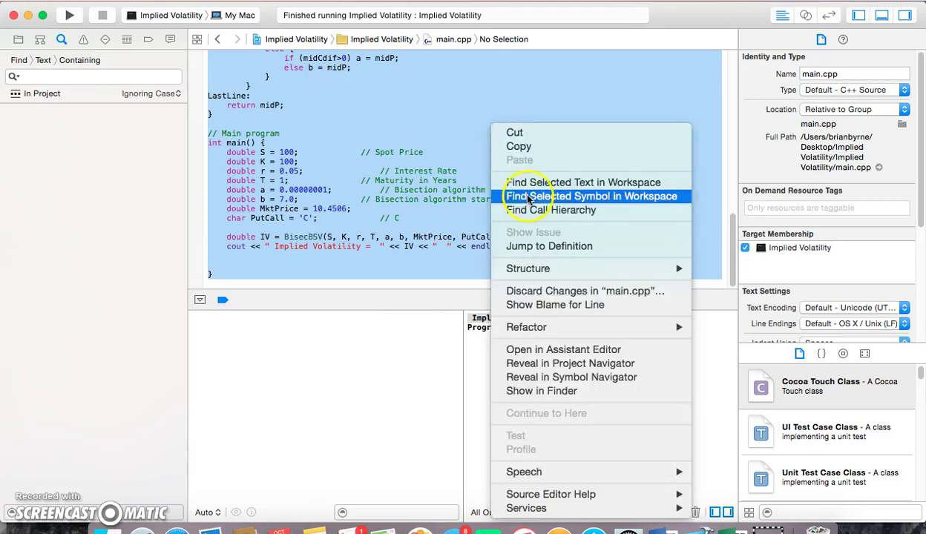
left_click(520, 147)
key("super+Tab")
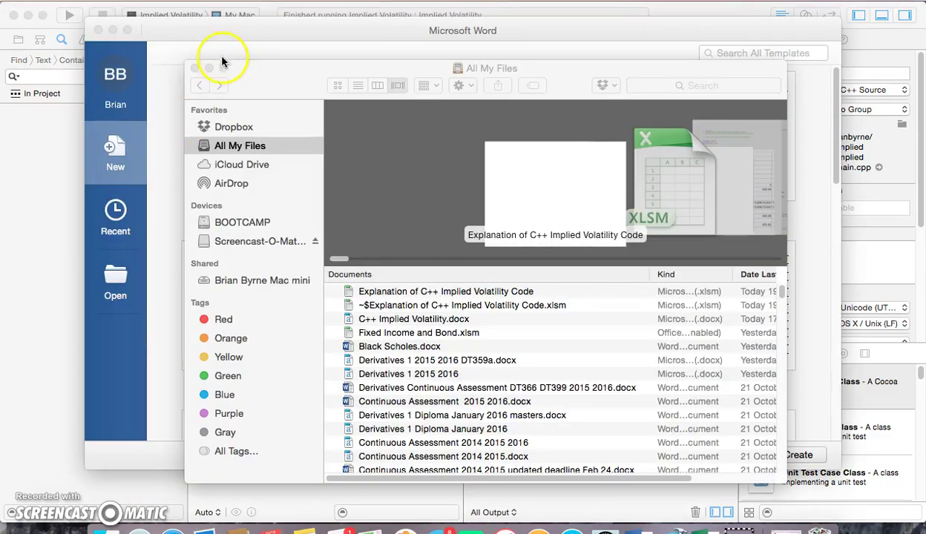
- Close Word's file browser and paste the C++ code into column R of Excel
left_click(195, 68)
left_click(701, 528)
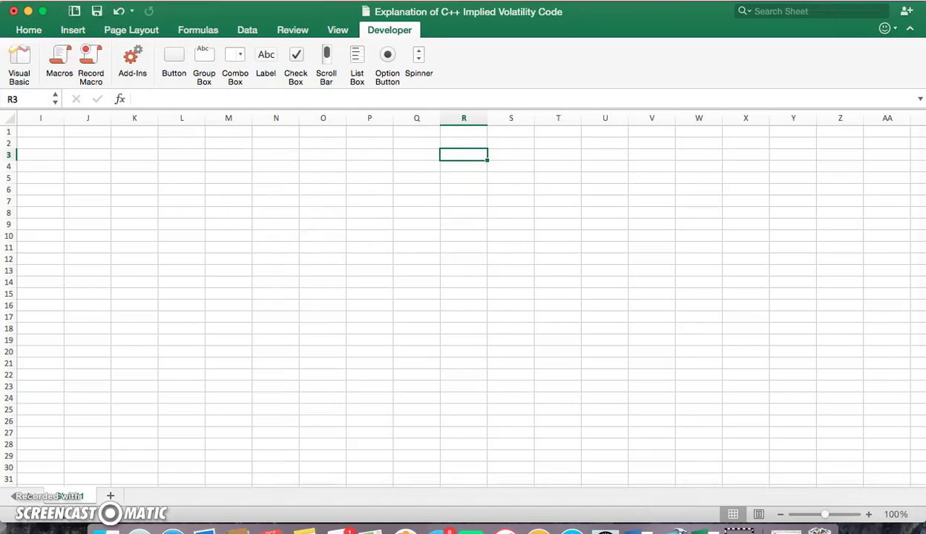
left_click(117, 6)
left_click(133, 82)
left_click(756, 337)
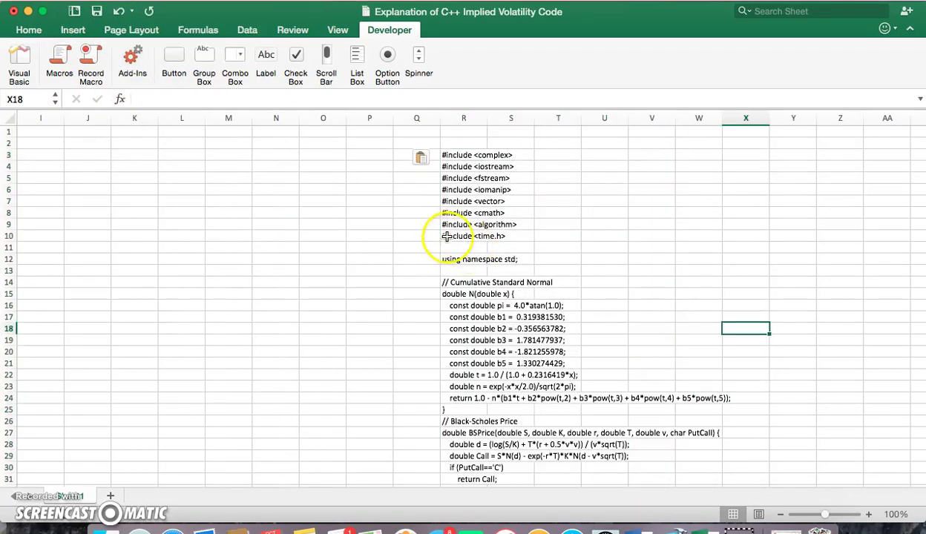
- Remove rows 2–10 holding the #include lines
left_click(447, 236)
left_click_drag(447, 236, 454, 143)
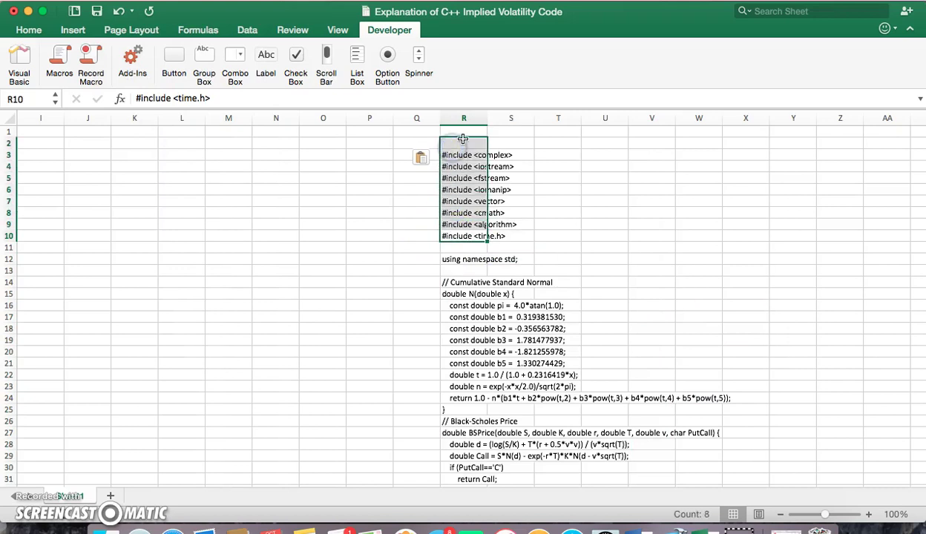
left_click_drag(8, 143, 9, 242)
right_click(8, 236)
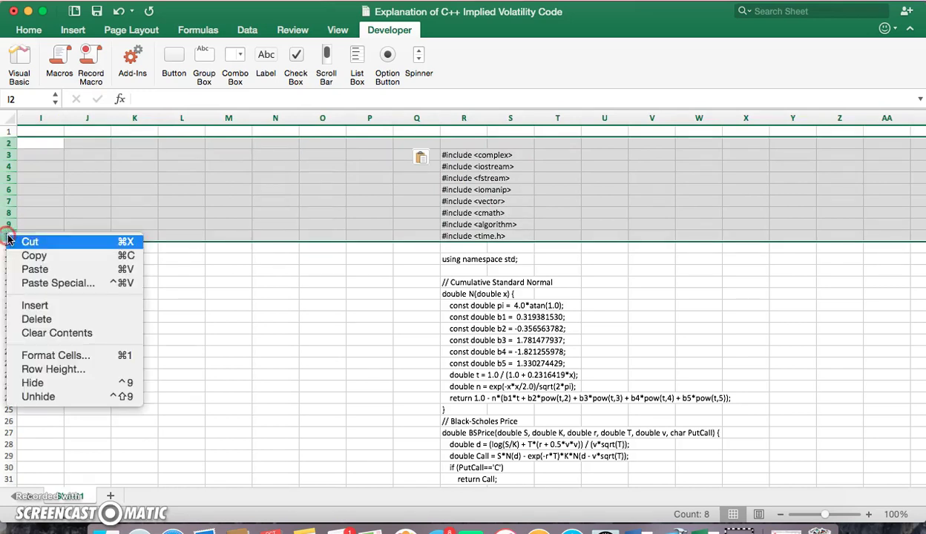
key("Escape")
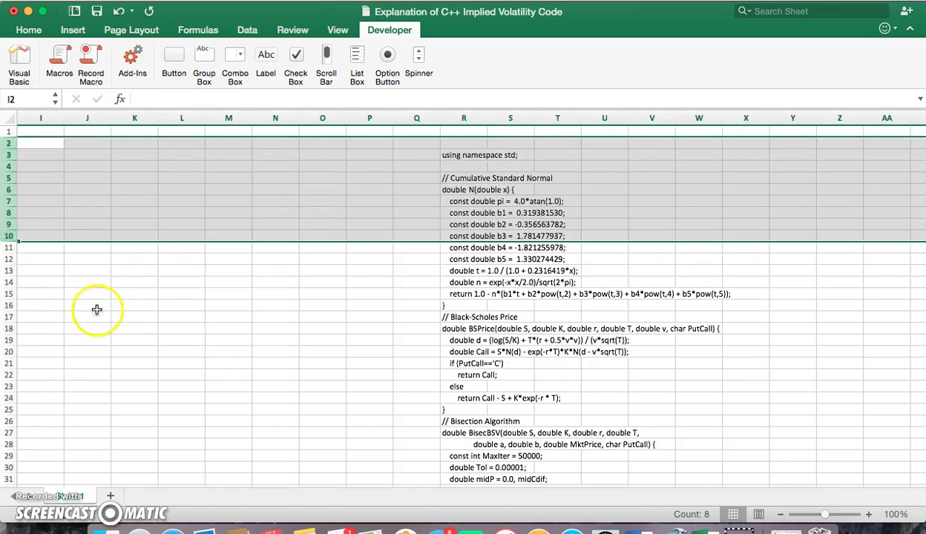
- Select the Bisection Algorithm block in R26:W43
scroll(251, 295, "down", 5)
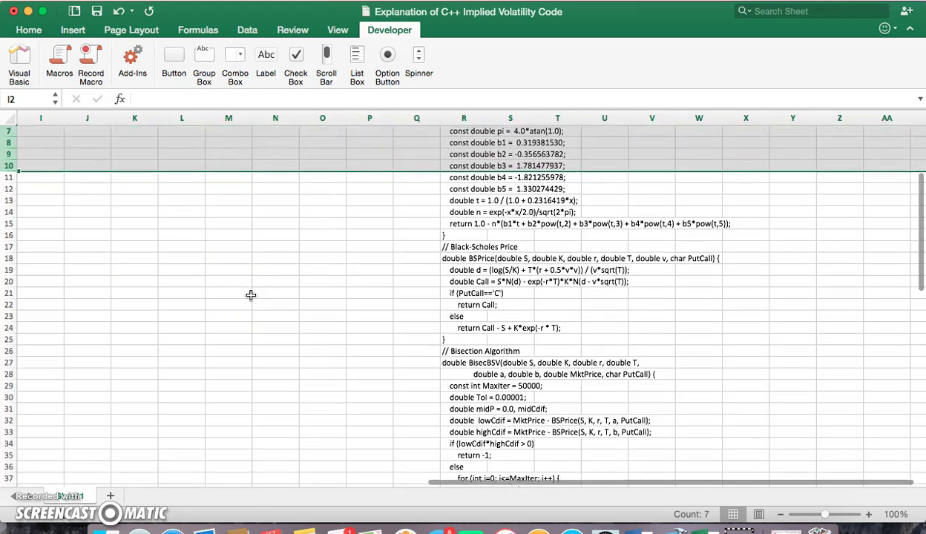
scroll(251, 295, "up", 1)
scroll(250, 296, "down", 3)
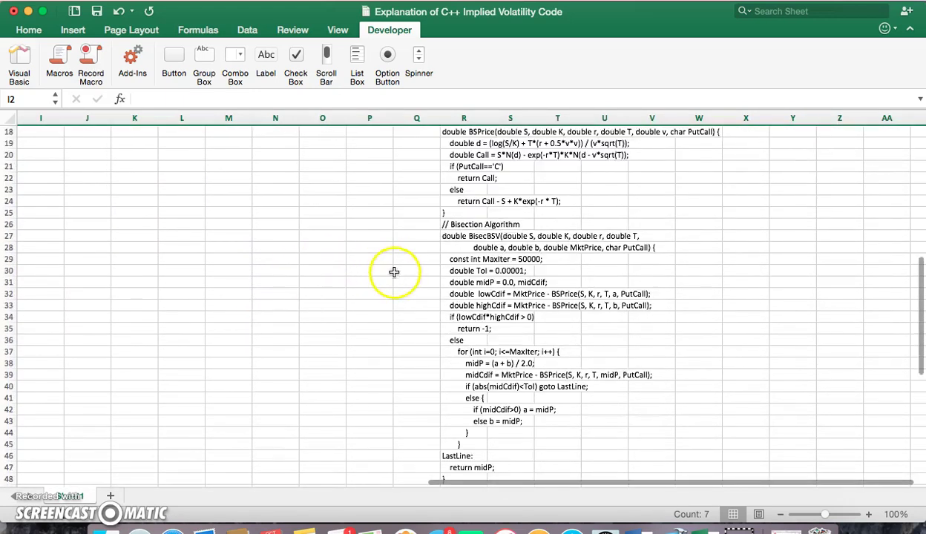
left_click_drag(460, 224, 684, 419)
- Select the main program's input lines starting at R52's double S = 100
scroll(528, 276, "down", 5)
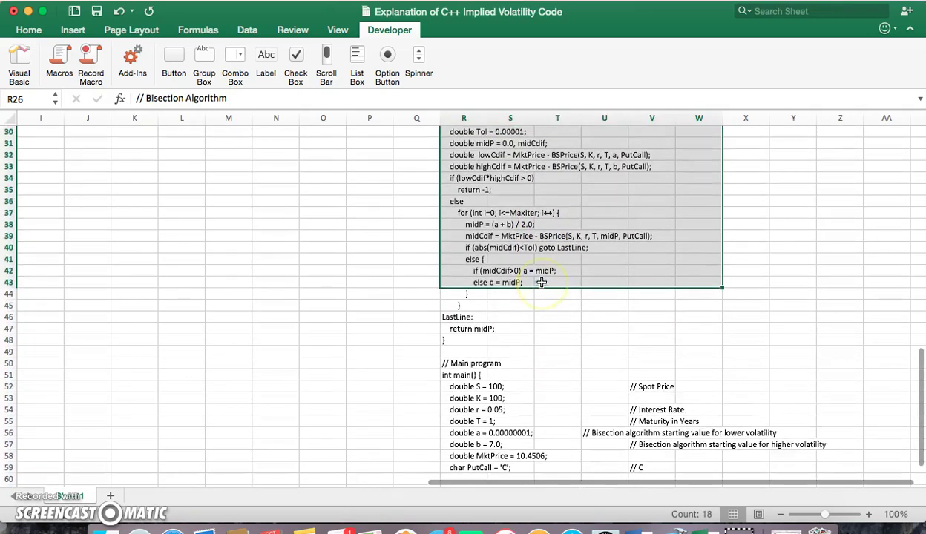
scroll(538, 279, "up", 3)
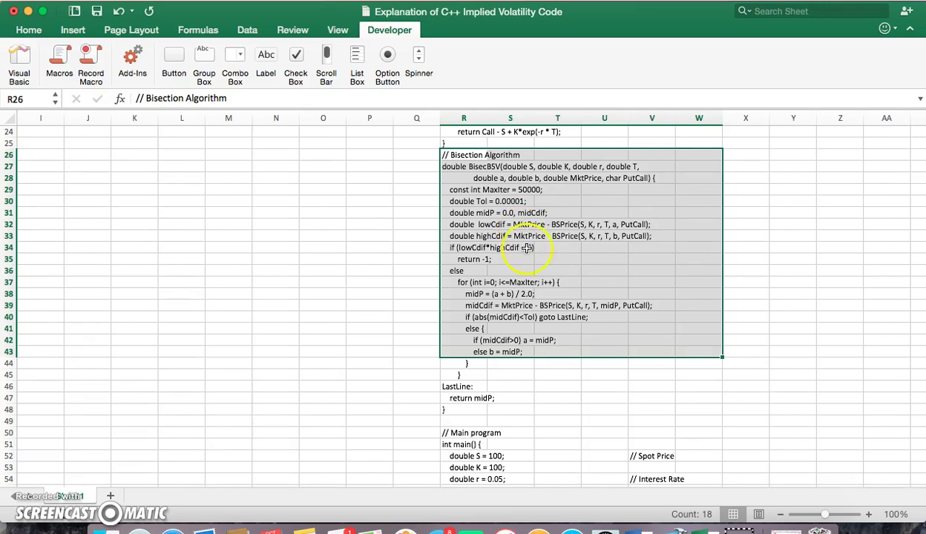
scroll(536, 260, "down", 3)
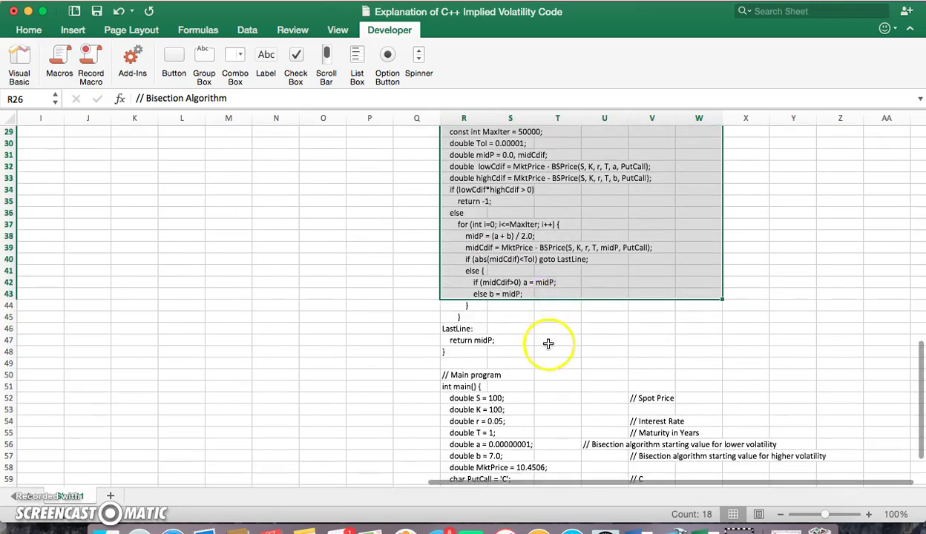
scroll(553, 356, "down", 6)
left_click(466, 287)
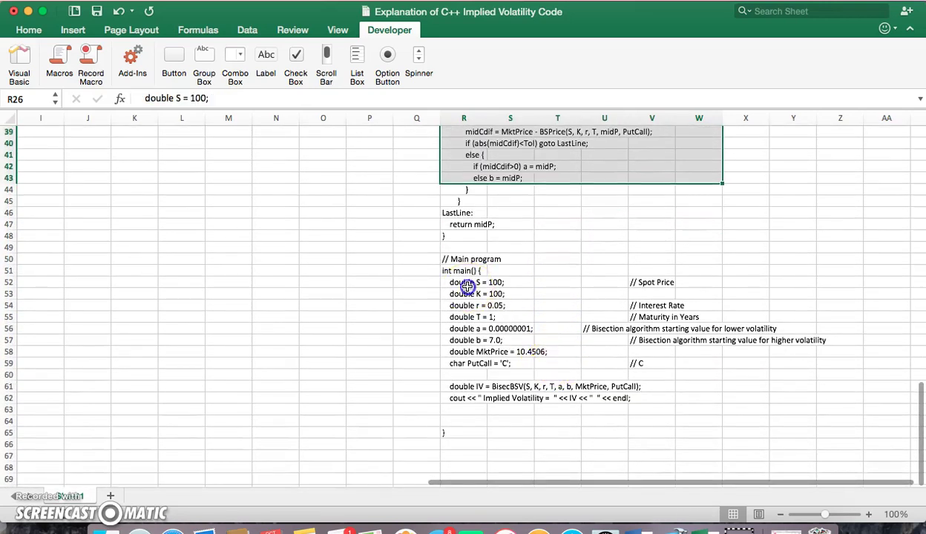
left_click(80, 152)
scroll(90, 150, "down", 5)
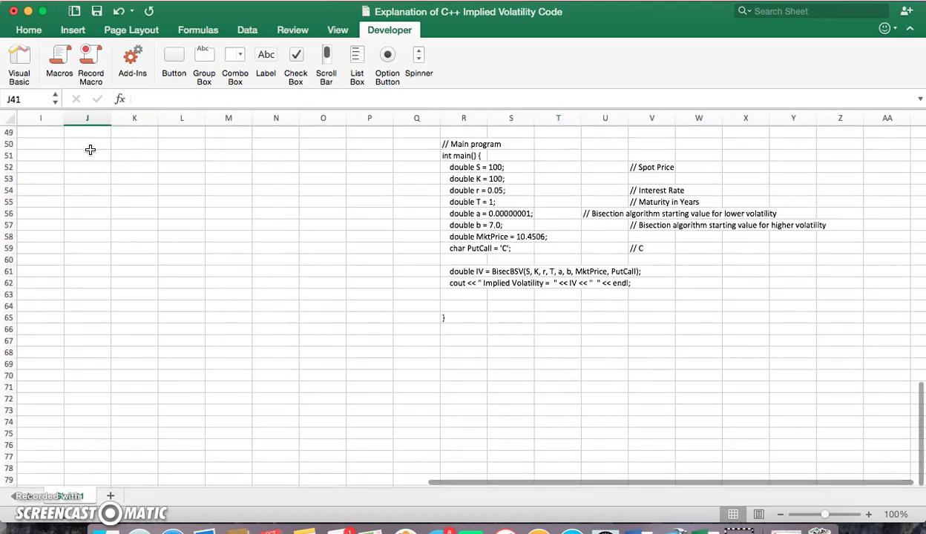
scroll(512, 305, "up", 8)
left_click_drag(461, 334, 506, 429)
- Copy the main program lines R50:S59 into column M starting at M2
right_click(507, 428)
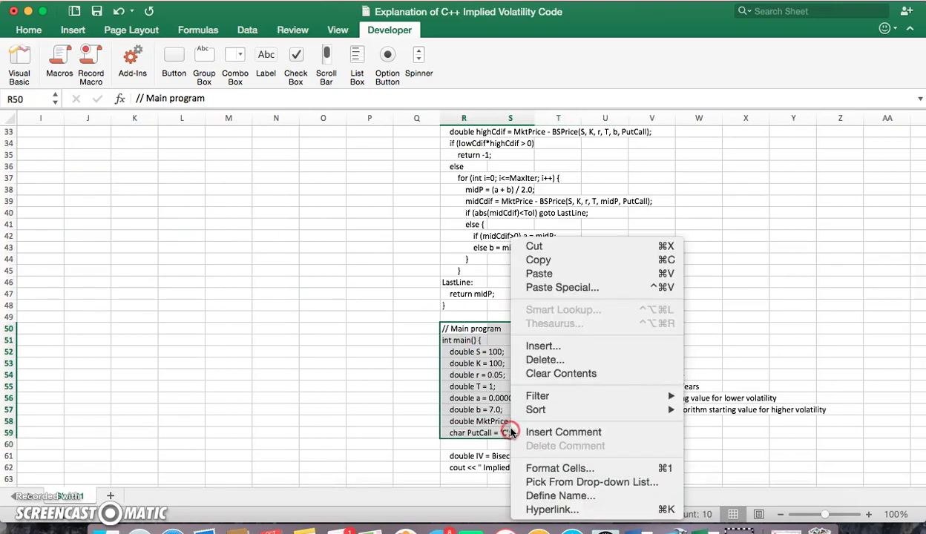
left_click(551, 260)
scroll(288, 250, "down", 2)
scroll(287, 249, "up", 12)
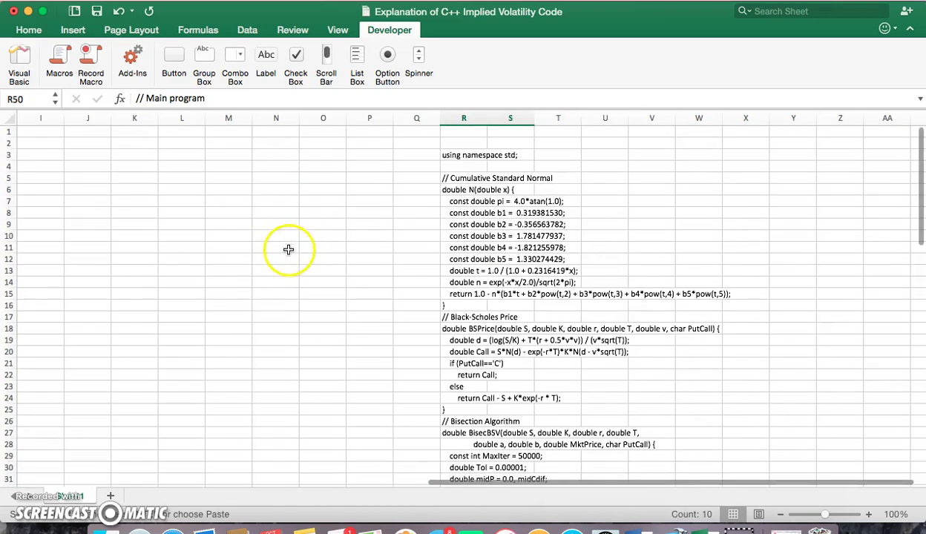
left_click(227, 143)
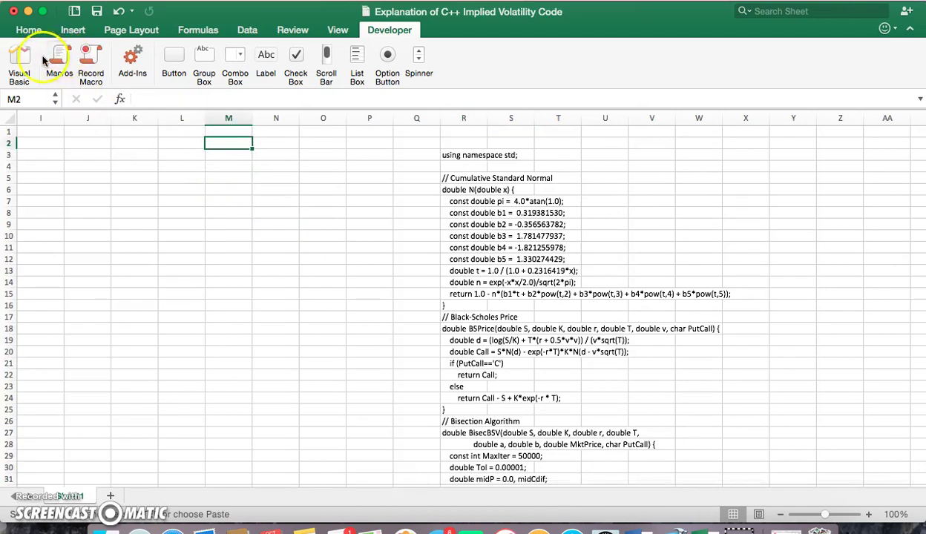
left_click(104, 6)
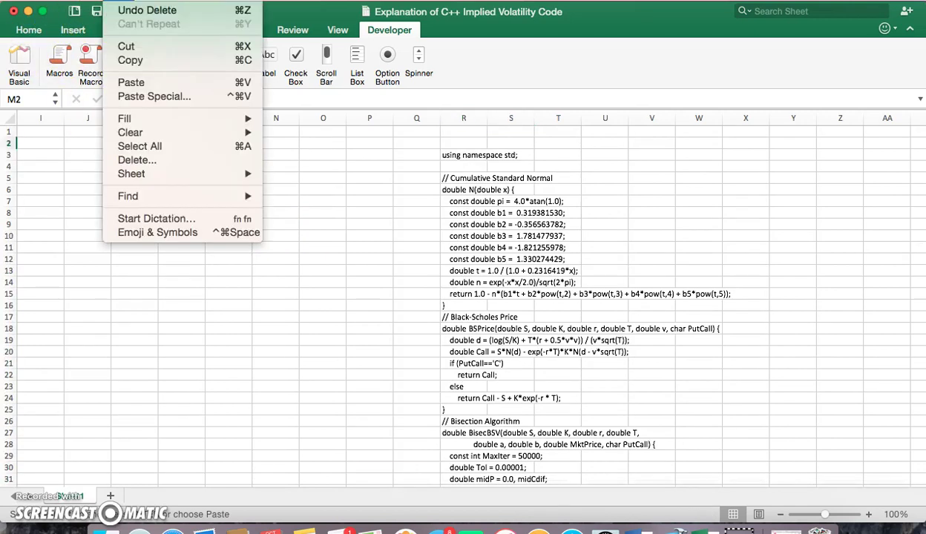
left_click(130, 82)
left_click(334, 305)
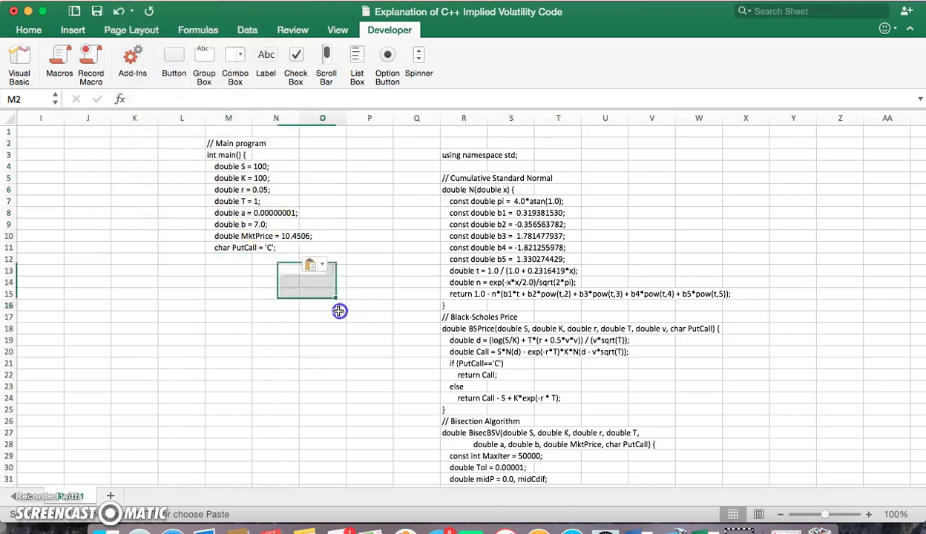
- Label I3 as S and start entering 100 in J3
left_click(59, 151)
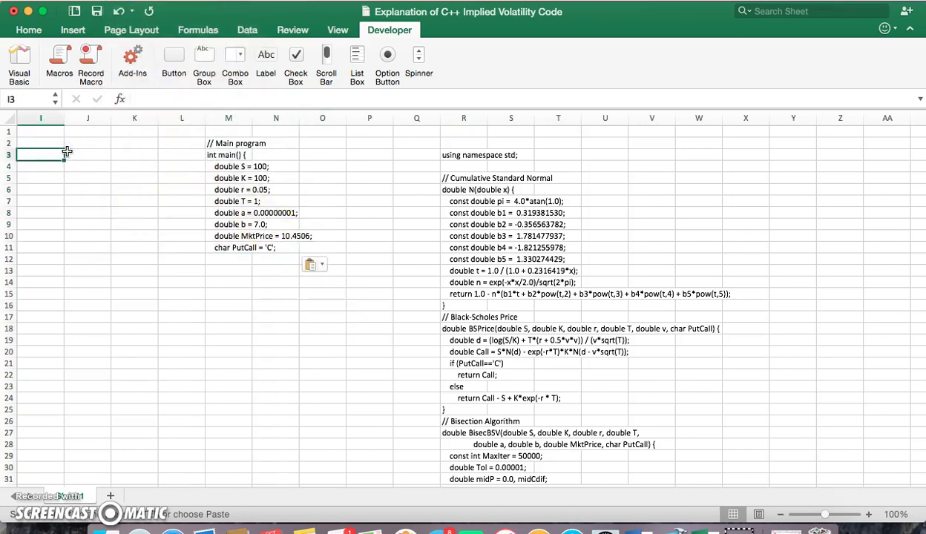
type("S")
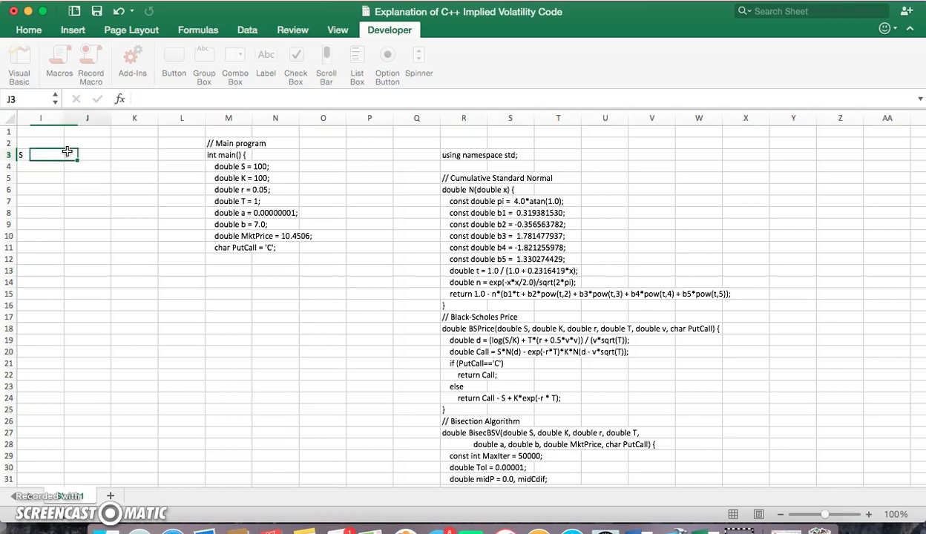
left_click(67, 152)
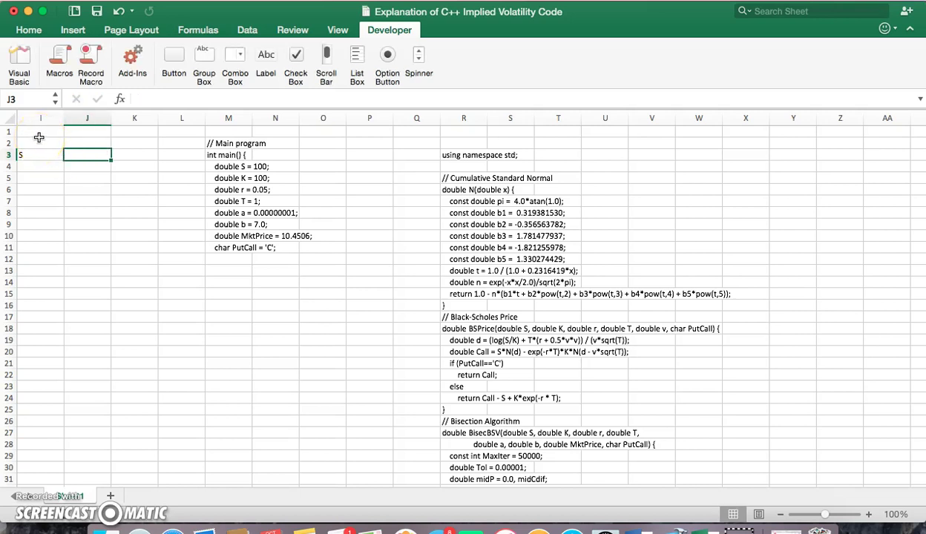
type("100")
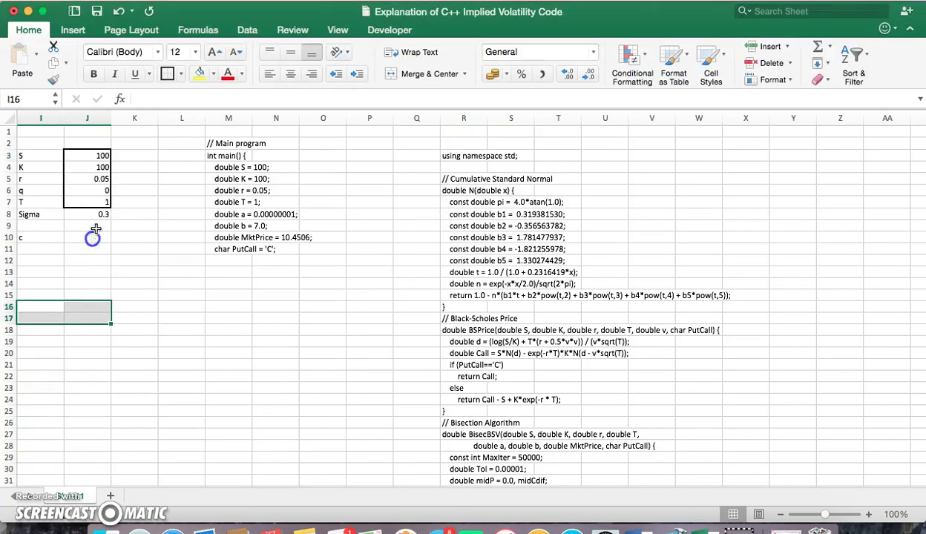
- Review the K, r, q, T labels and the T 1 and Sigma 0.3 values
left_click(87, 236)
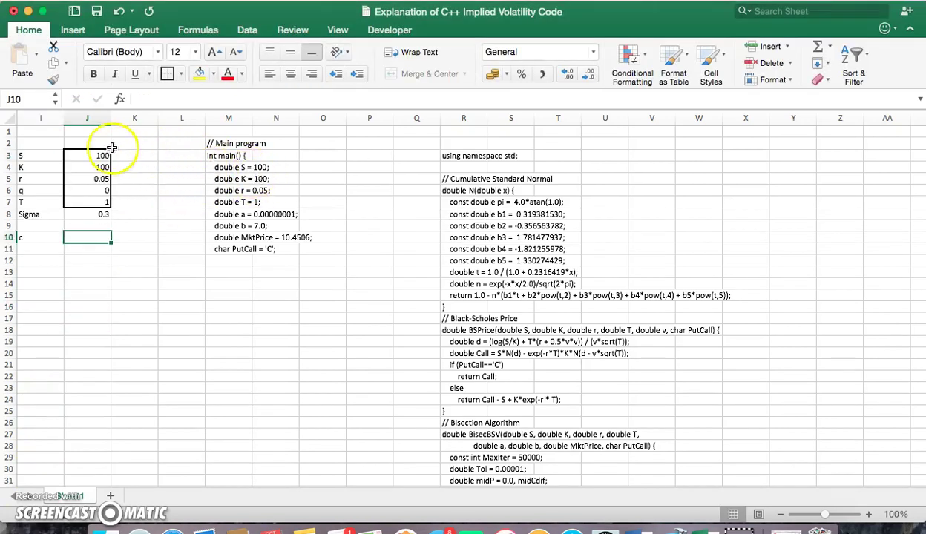
left_click(42, 168)
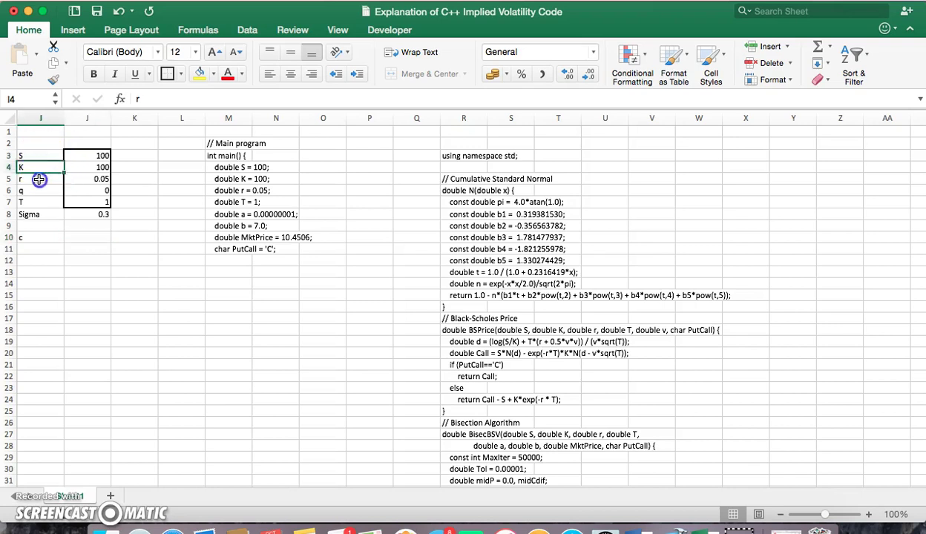
left_click(38, 180)
left_click(43, 192)
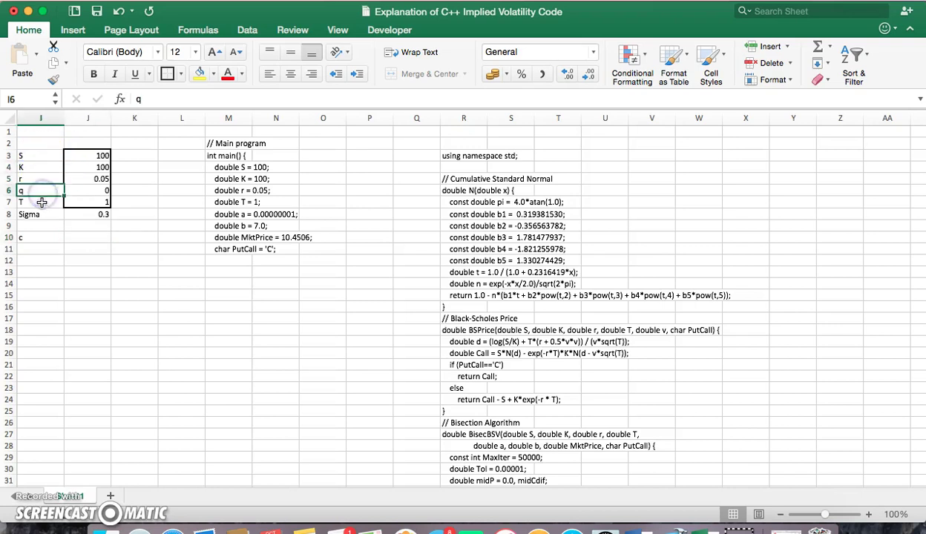
left_click(46, 202)
left_click(96, 200)
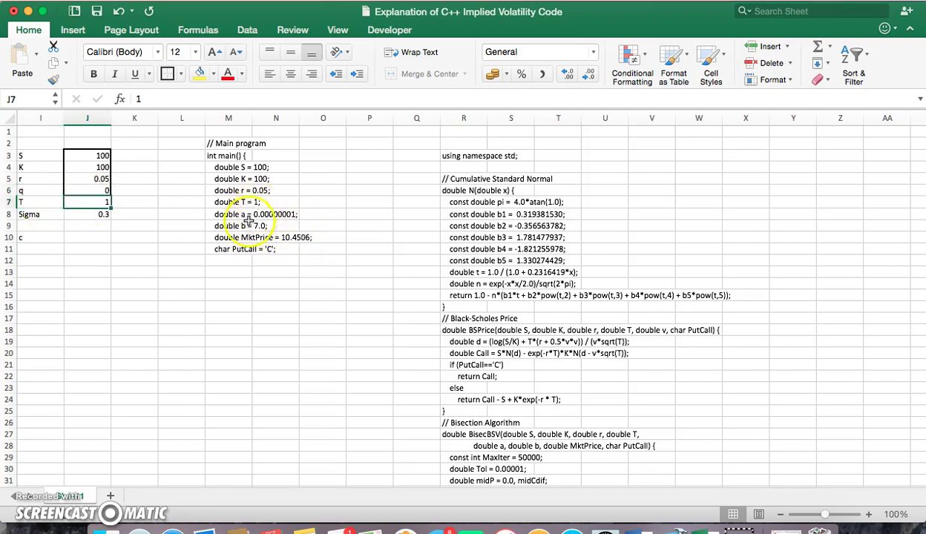
left_click(93, 214)
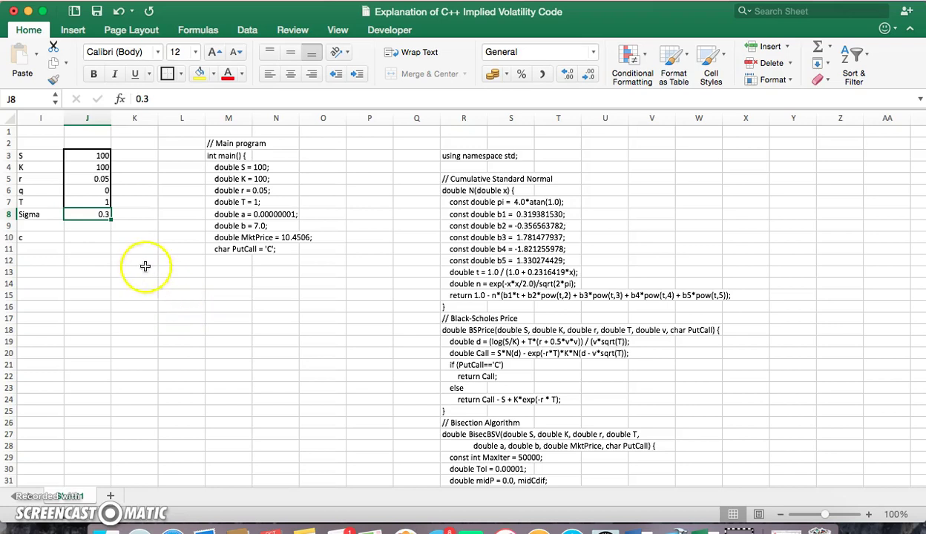
- With J10 selected, open the Visual Basic Editor on Module1
left_click(85, 238)
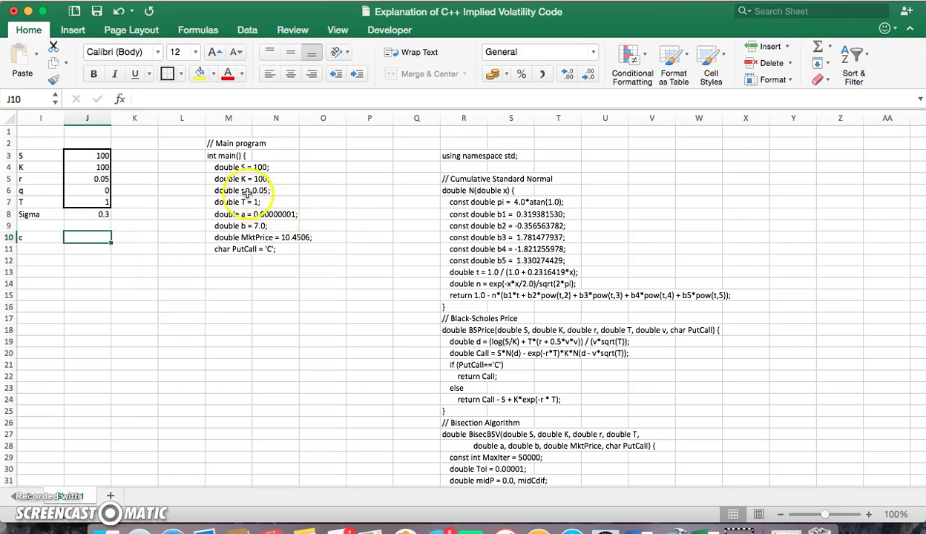
left_click(382, 33)
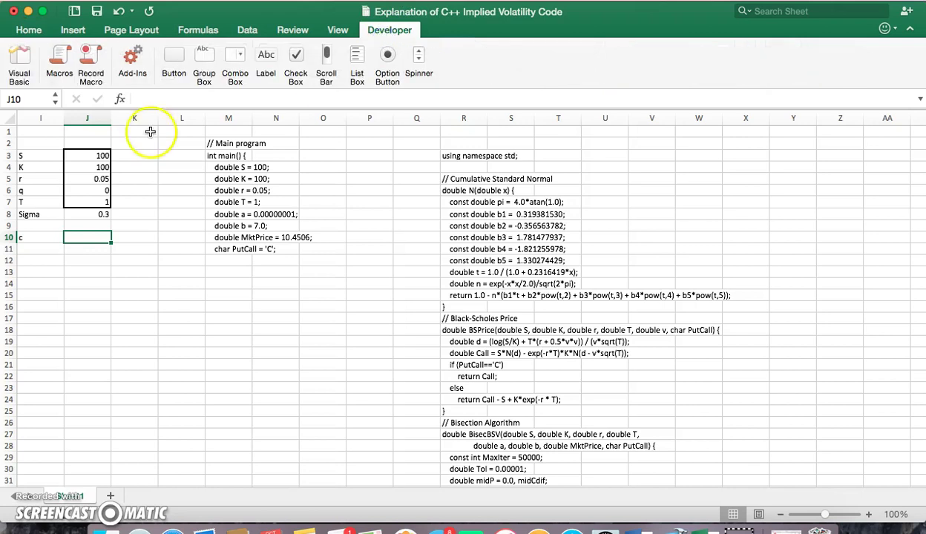
left_click(22, 60)
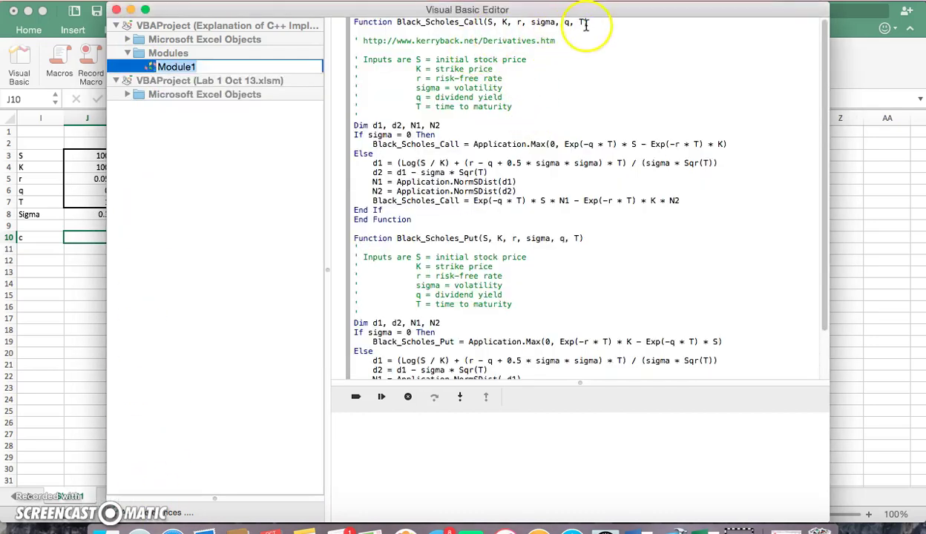
- Copy the Function Black_Scholes_Call(S, K, r, sigma, q, T) header line from Module1
left_click(590, 23)
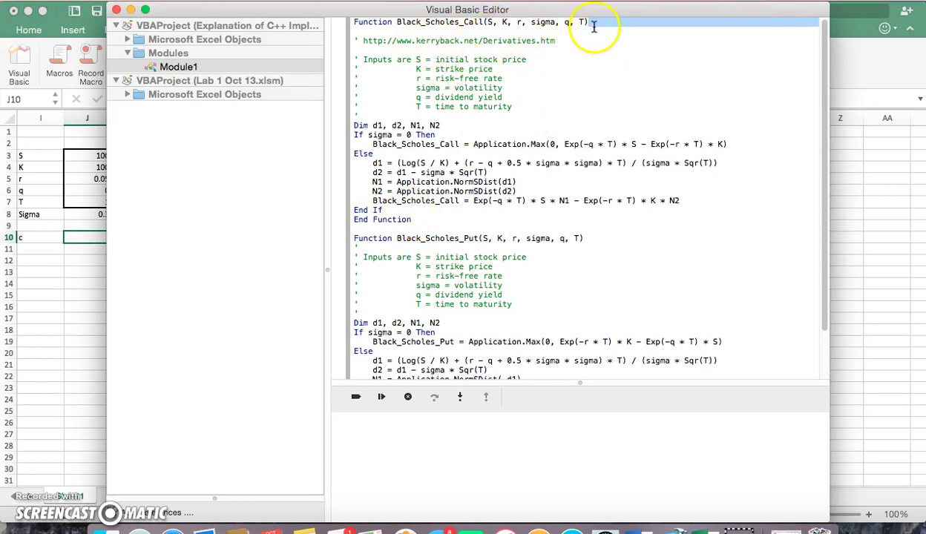
left_click_drag(591, 22, 424, 21)
right_click(409, 21)
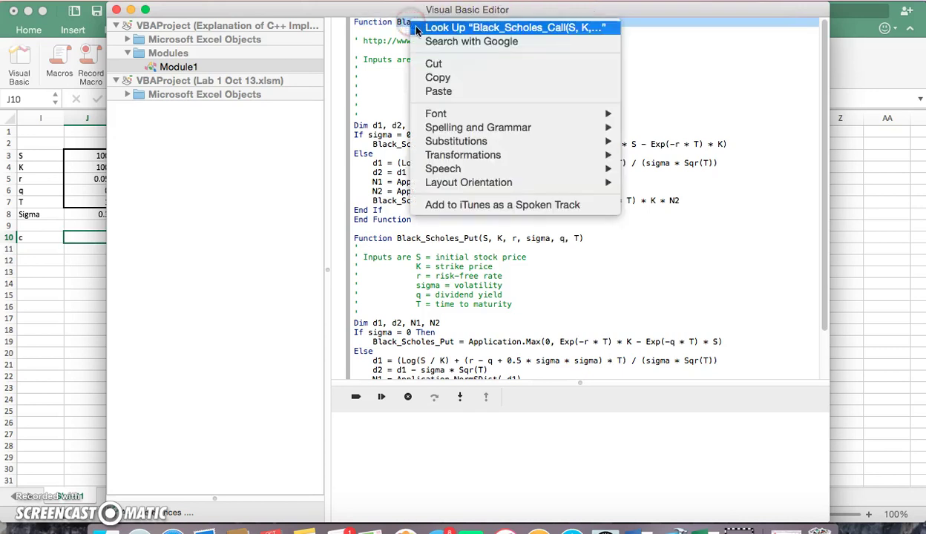
left_click(438, 91)
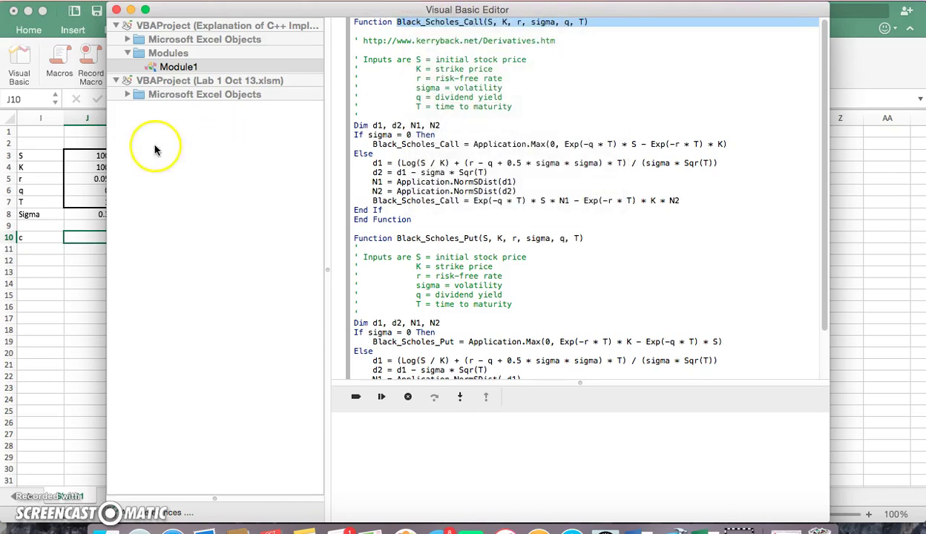
- Paste the Black_Scholes_Call header into J10 and prefix it with = to form a formula
left_click(75, 272)
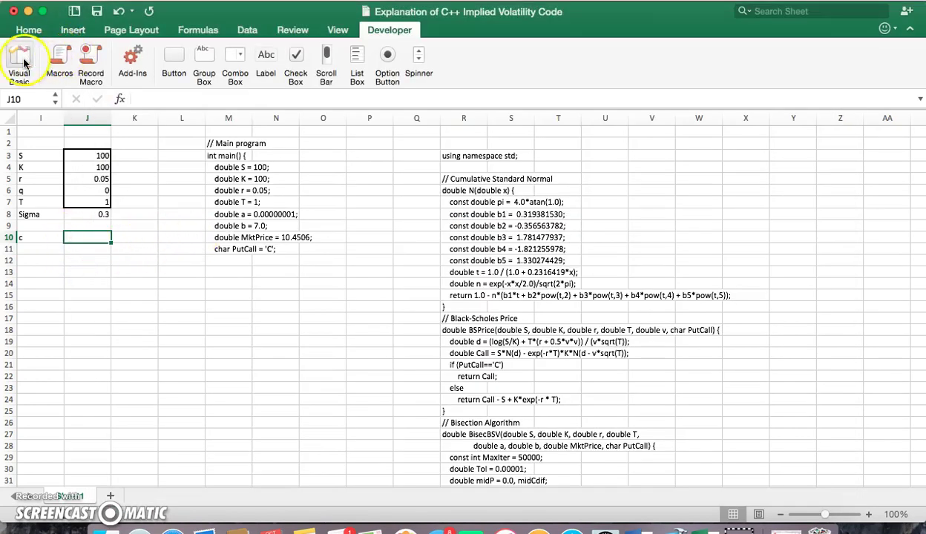
left_click(123, 0)
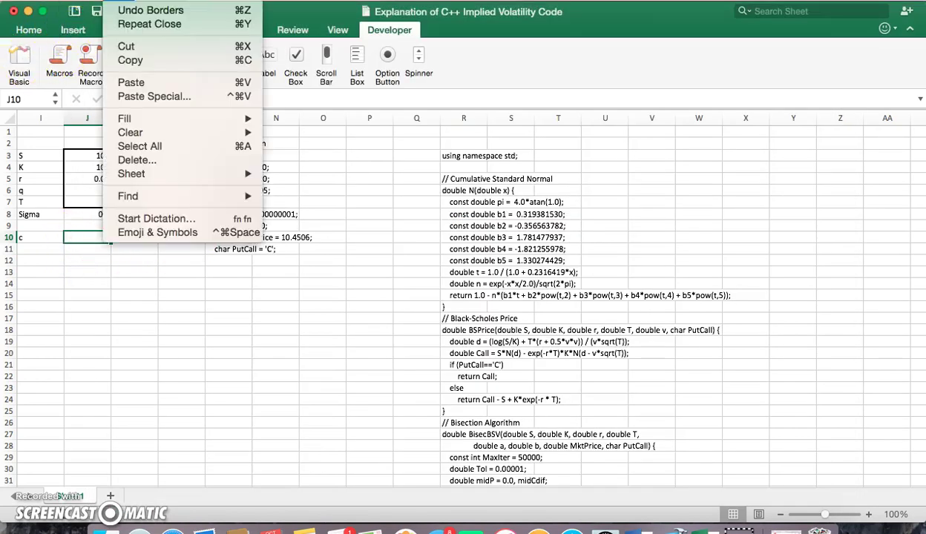
left_click(133, 82)
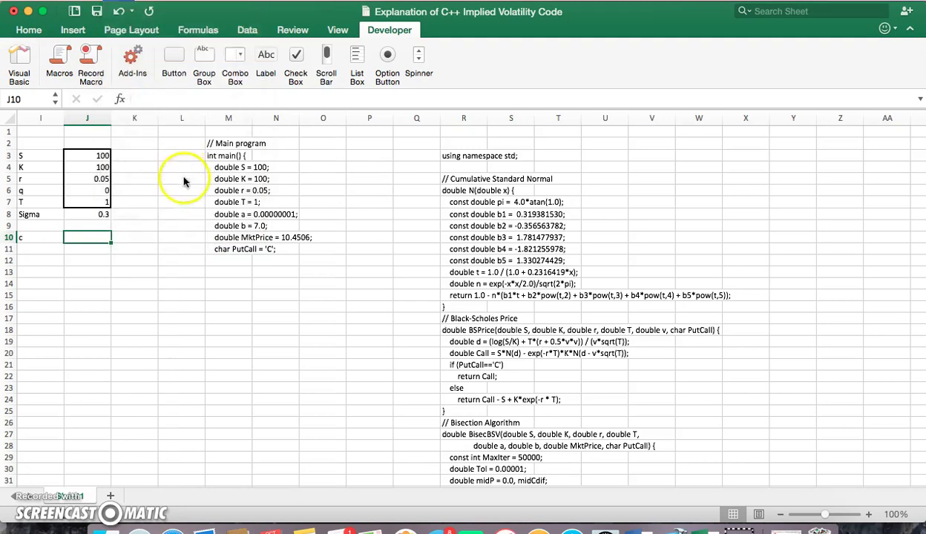
left_click(137, 99)
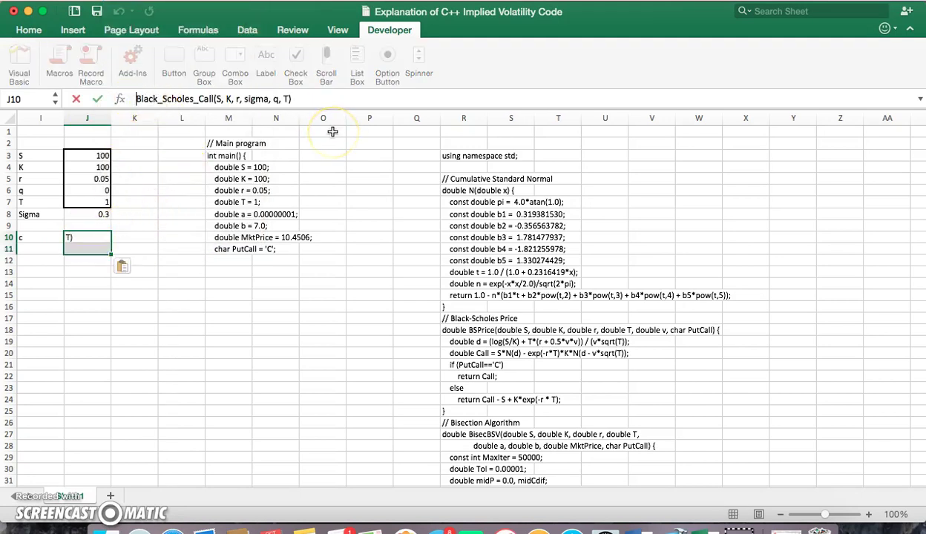
type("=")
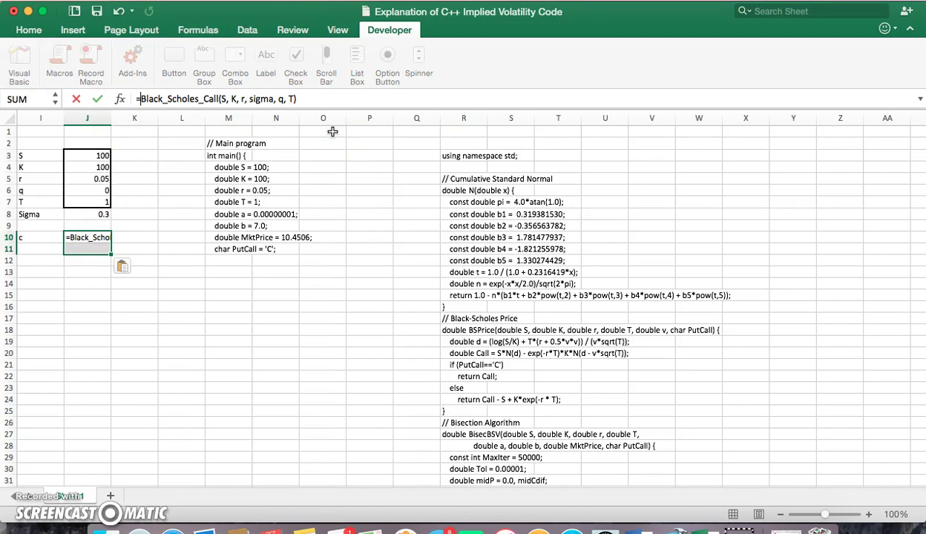
double_click(222, 99)
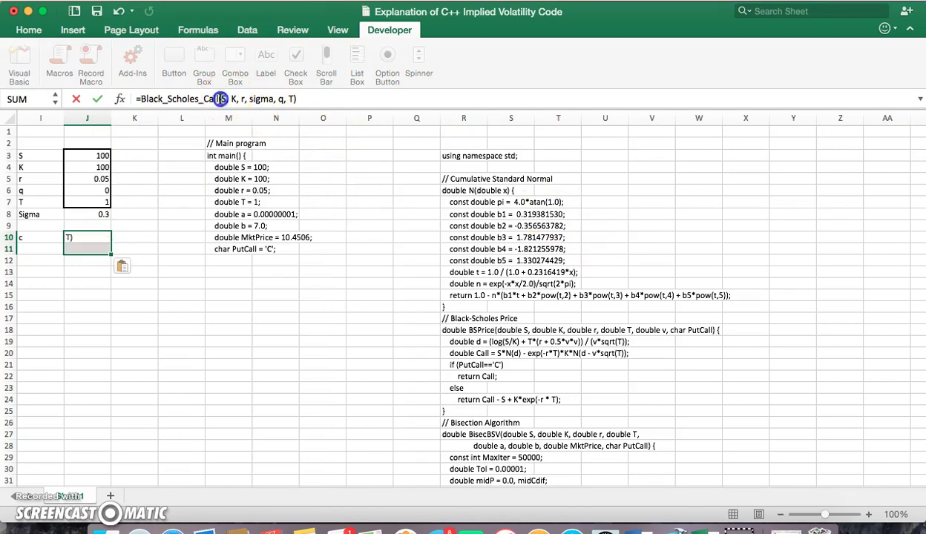
left_click(102, 155)
left_click(580, 213)
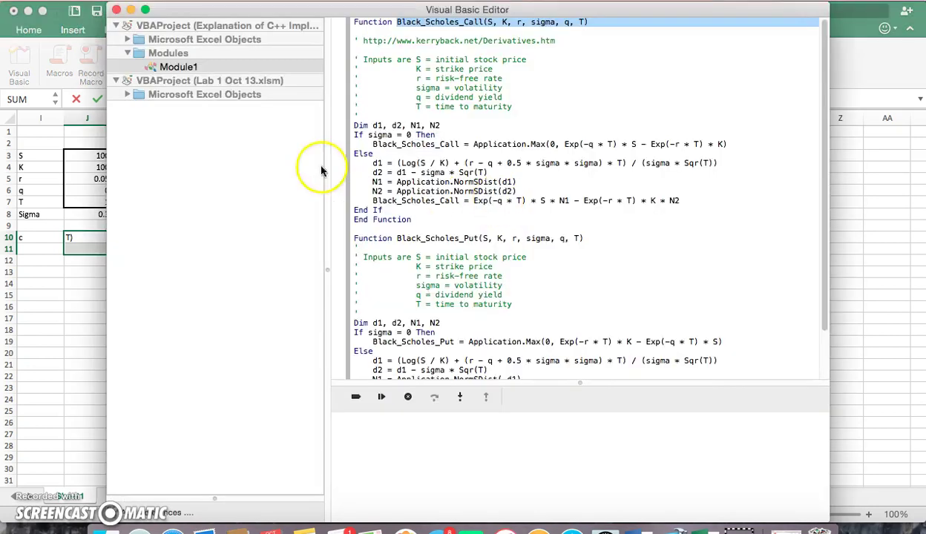
left_click(116, 9)
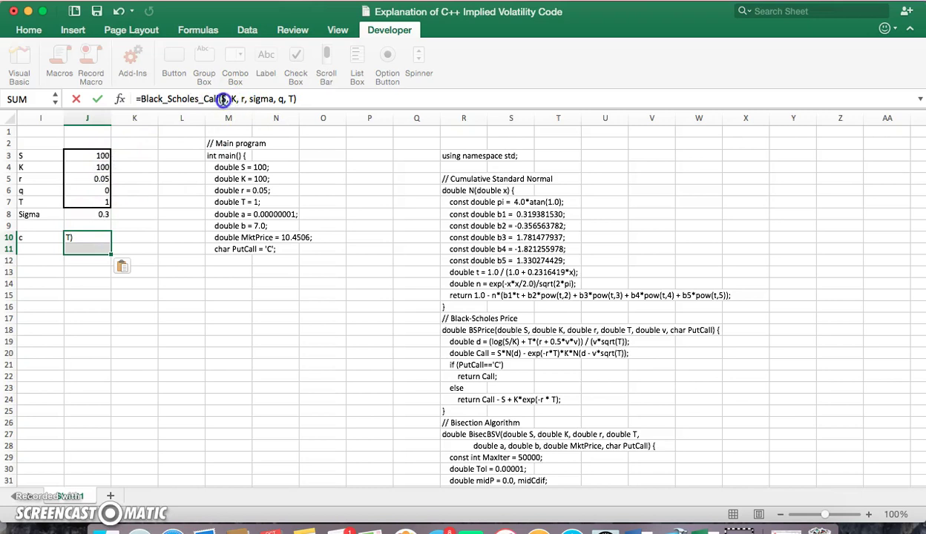
- Replace the arguments with J3, J4, J5, J8, J6, J7, giving a call price of 14.2312548
left_click(93, 155)
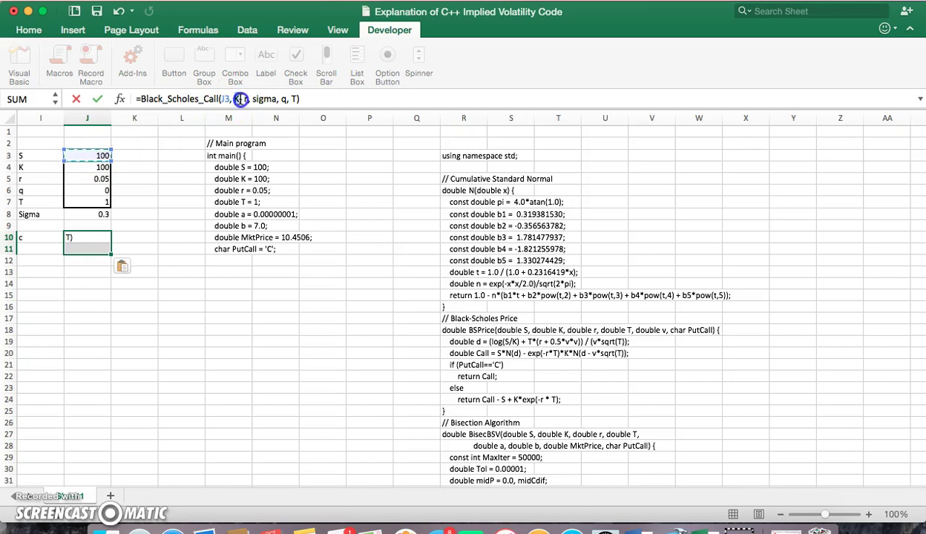
left_click(93, 167)
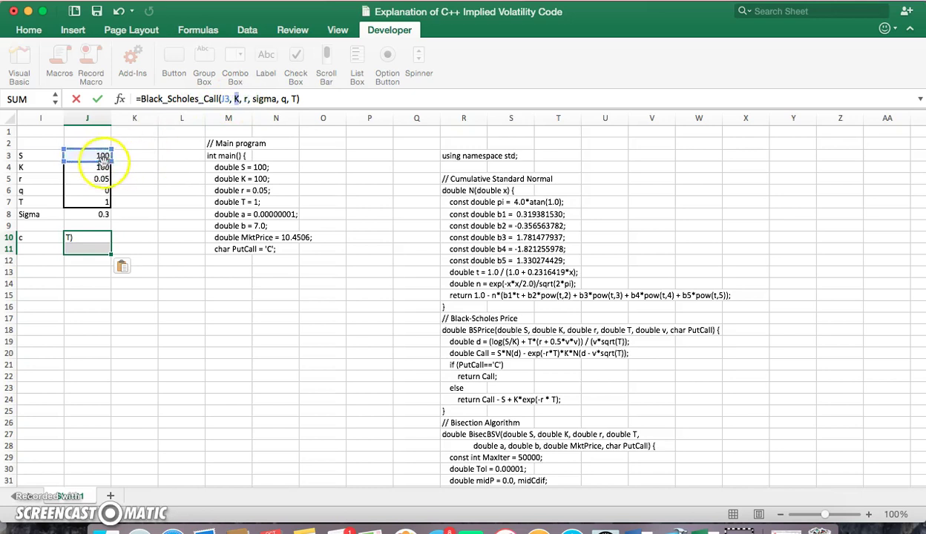
double_click(248, 99)
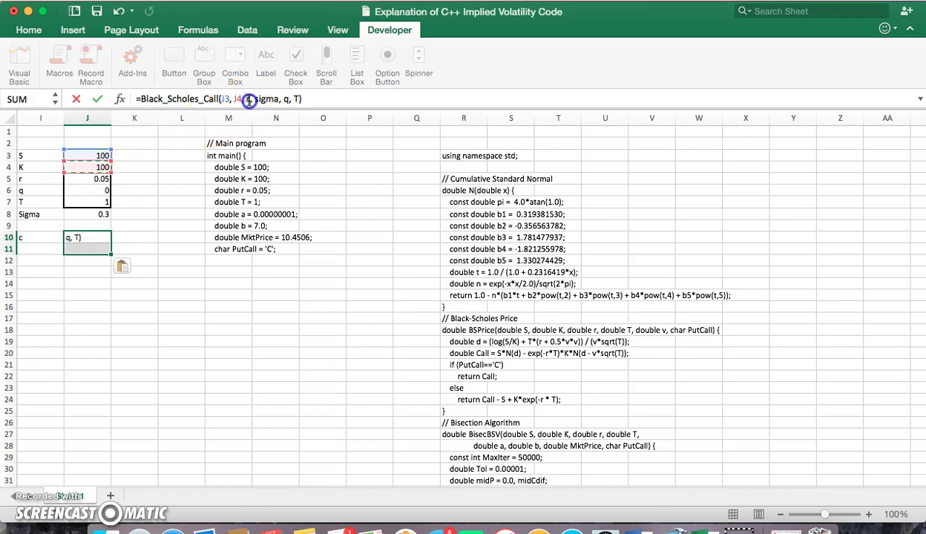
left_click(101, 181)
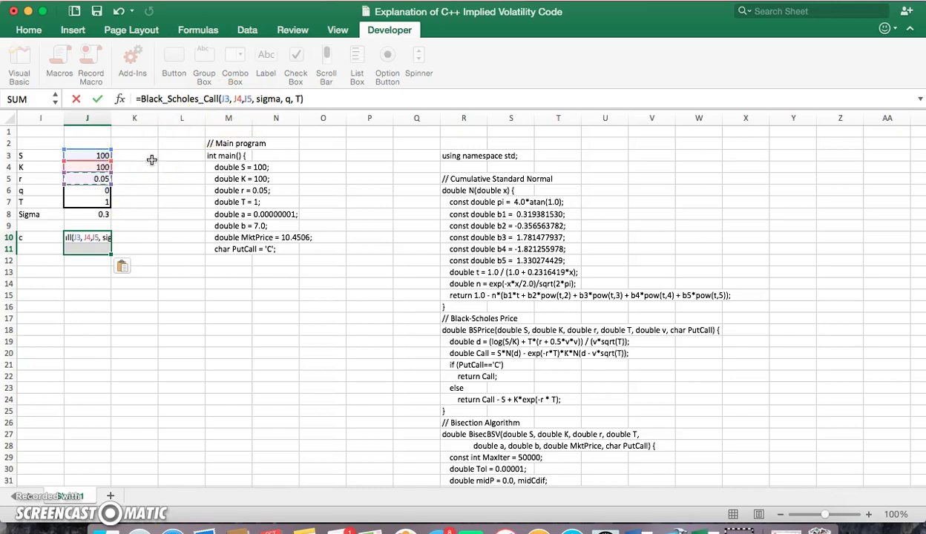
double_click(269, 99)
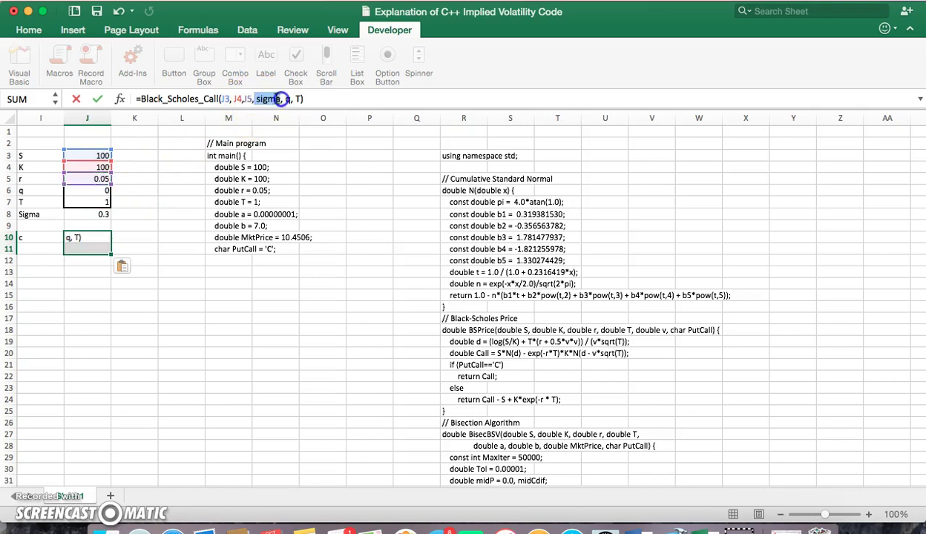
left_click(92, 214)
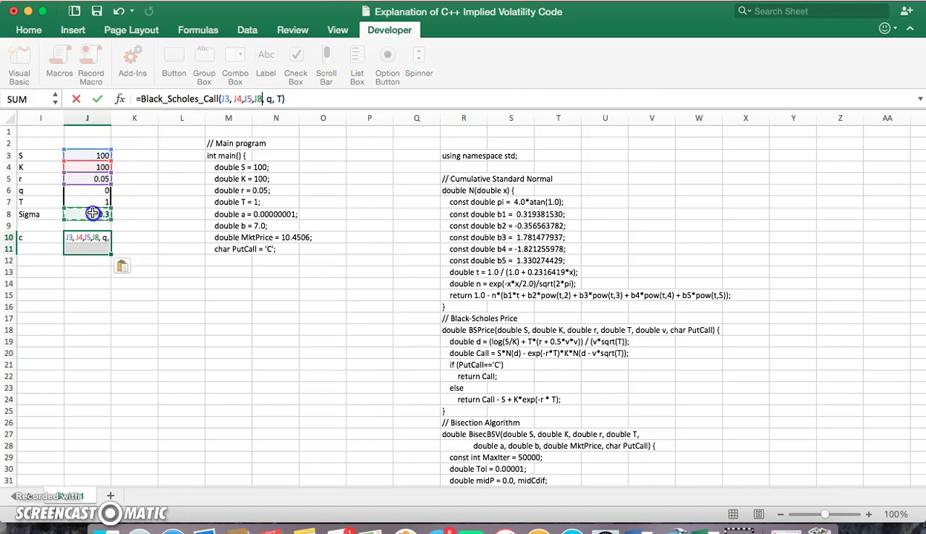
double_click(270, 99)
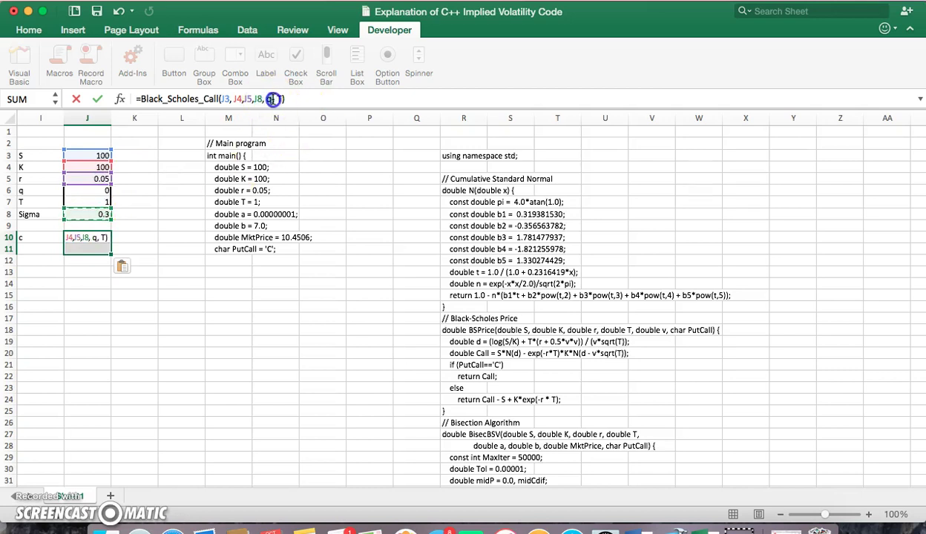
left_click(97, 191)
double_click(282, 99)
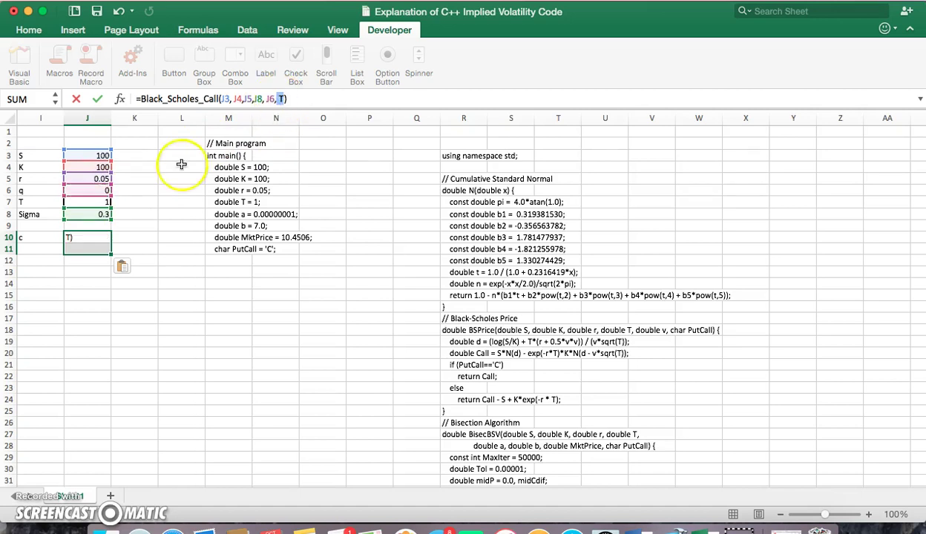
left_click(102, 201)
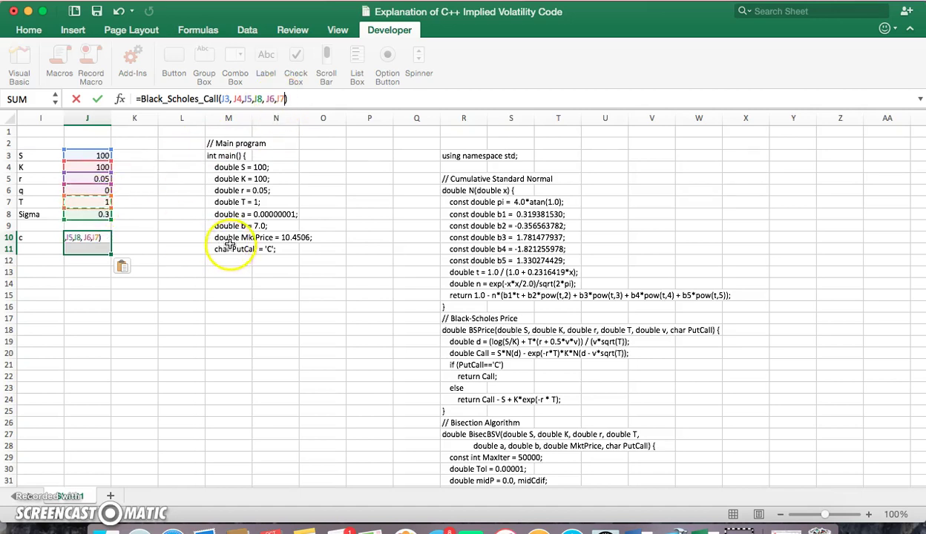
key("Return")
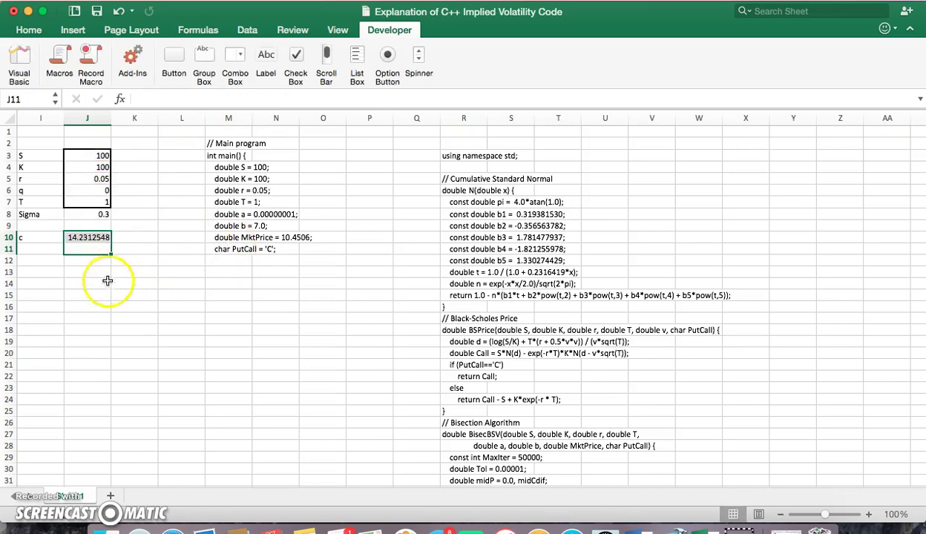
- Enter 0.2 for Sigma in J8 and confirm J10 recalculates to 10.4505836
left_click(87, 215)
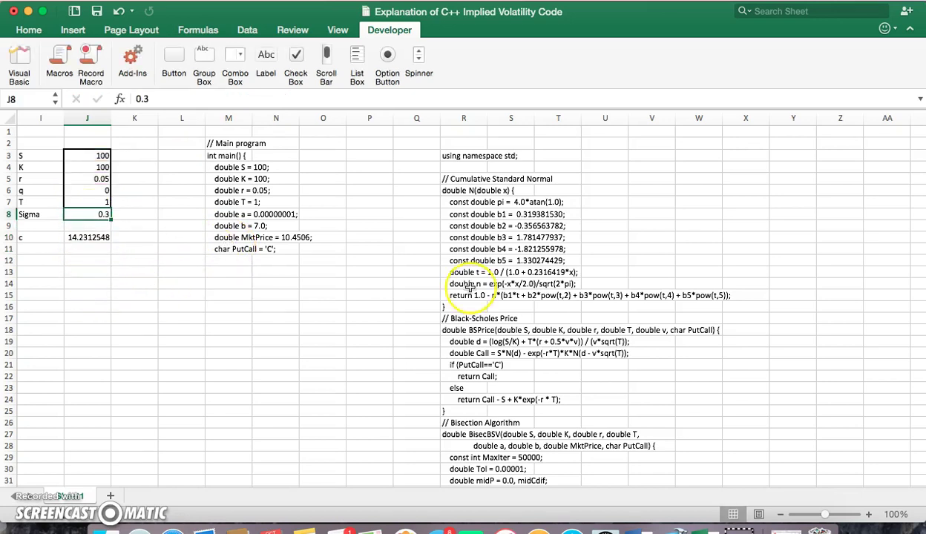
type(".2")
key("Return")
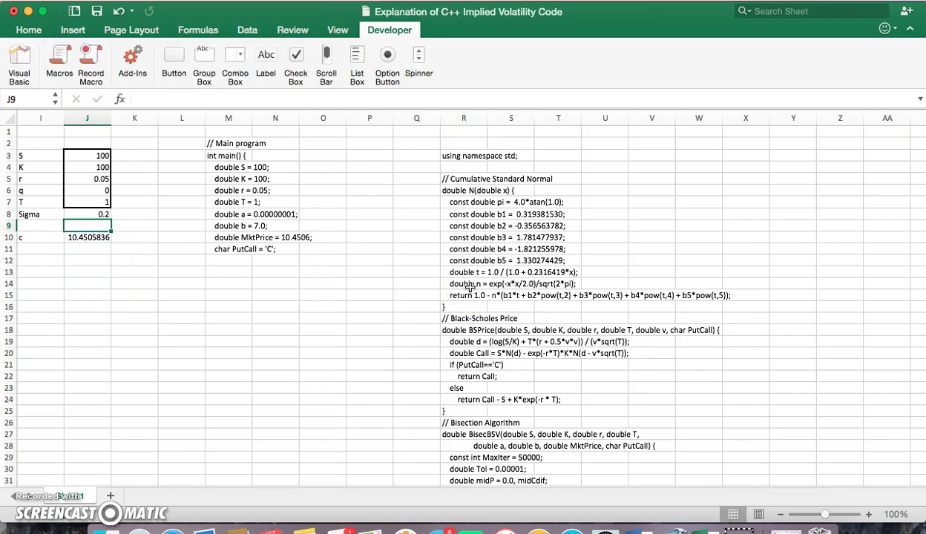
left_click(95, 237)
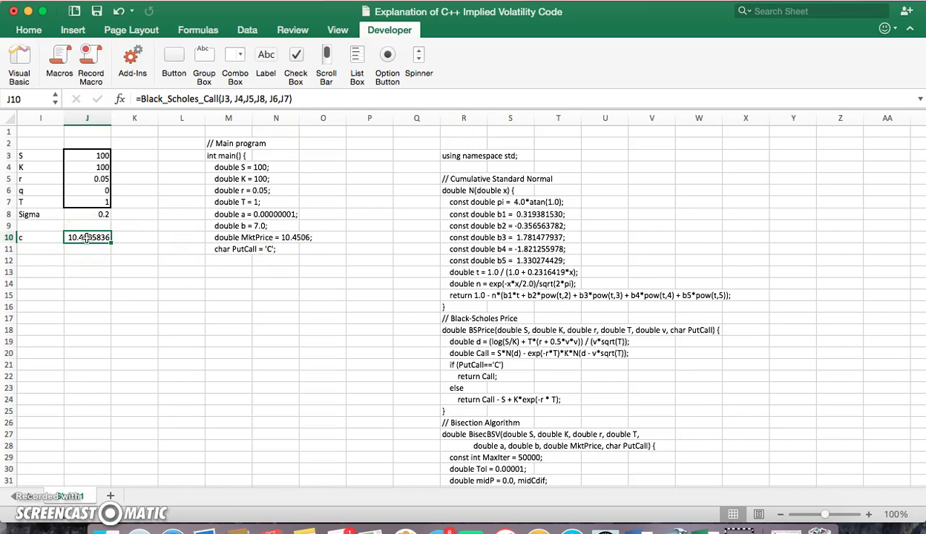
left_click(180, 318)
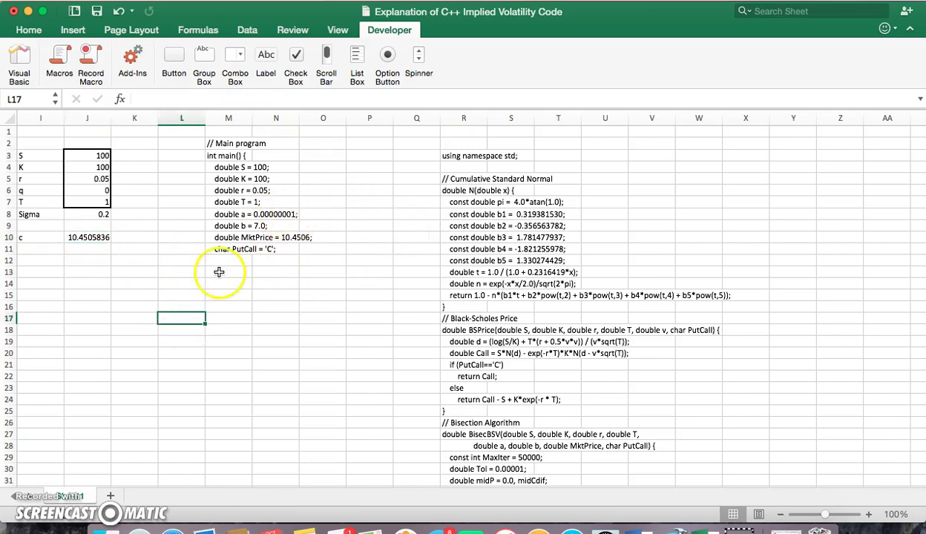
left_click(90, 237)
left_click(97, 213)
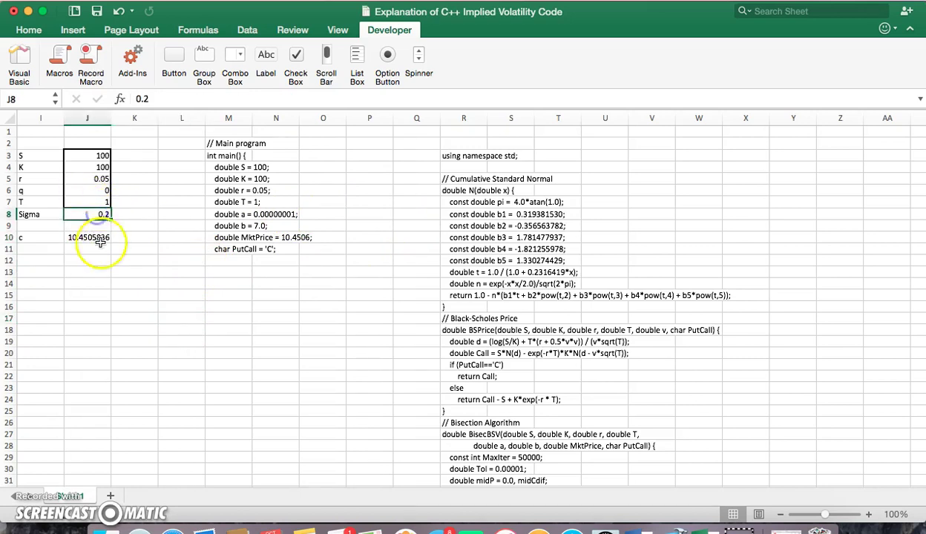
left_click(44, 238)
- Relabel I10 as 'Mrkt Pr call'
type("Ma")
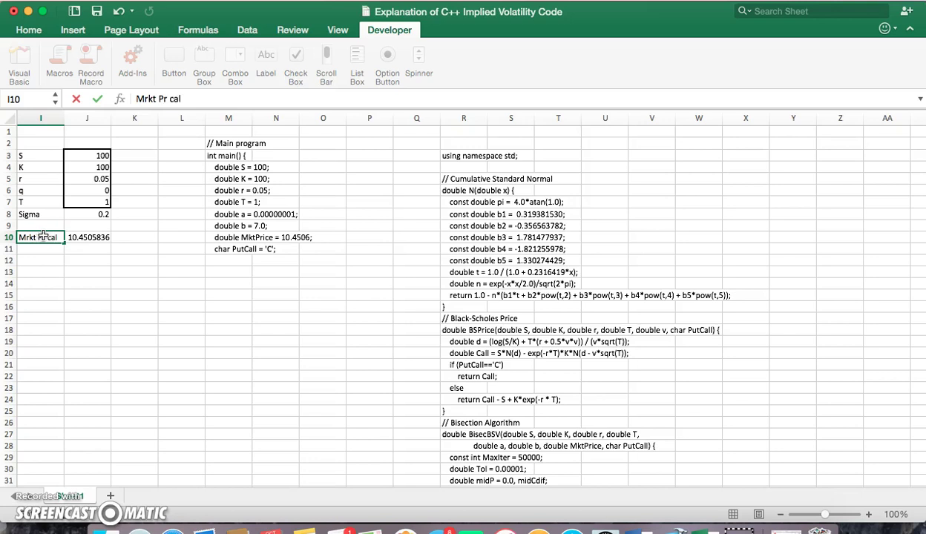
type("l")
key("Return")
- Set Sigma in J8 back to 0.3 and note '??' beside it in K8
left_click(103, 214)
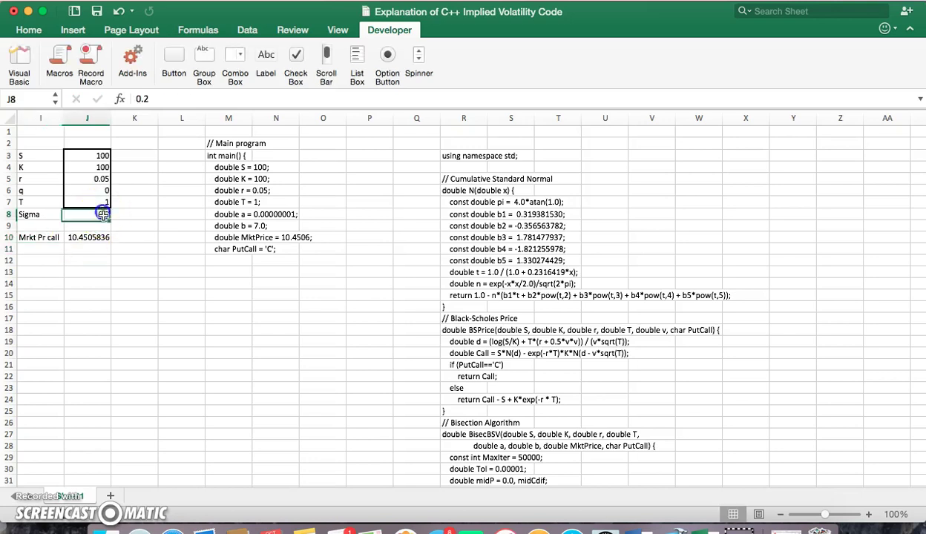
left_click(97, 234)
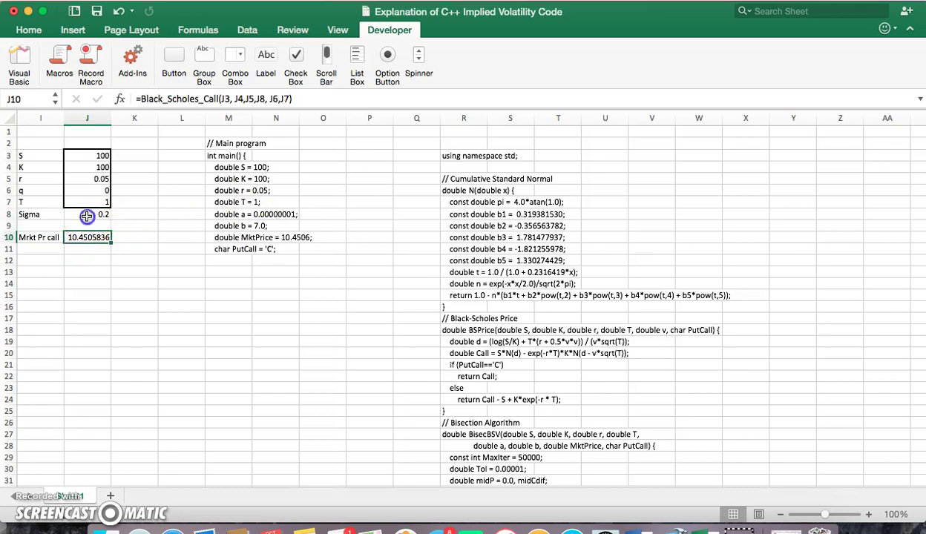
left_click(87, 216)
type("0.")
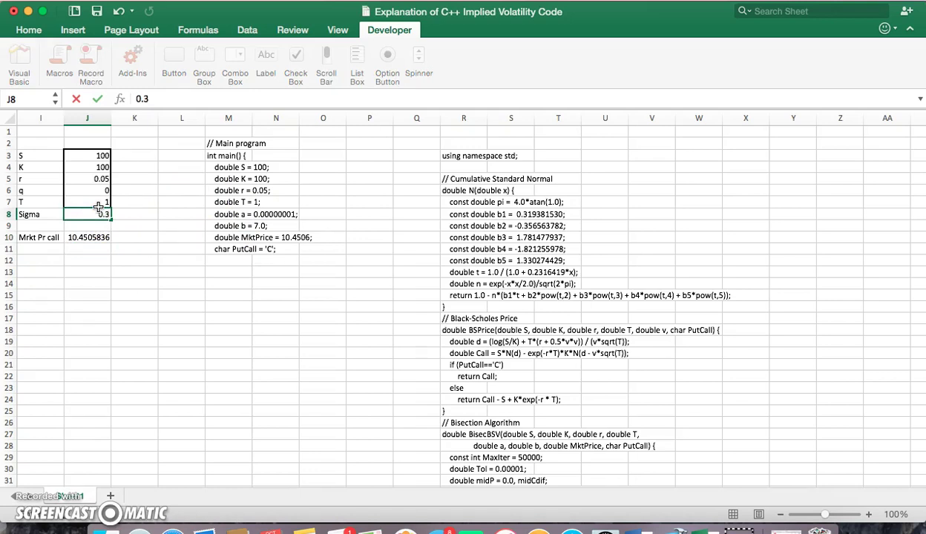
key("Return")
left_click(142, 215)
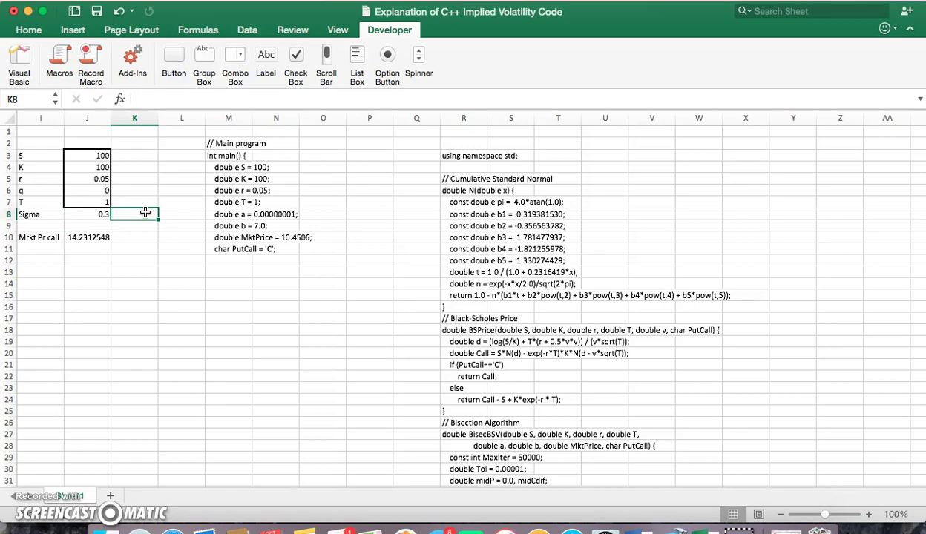
key("Return")
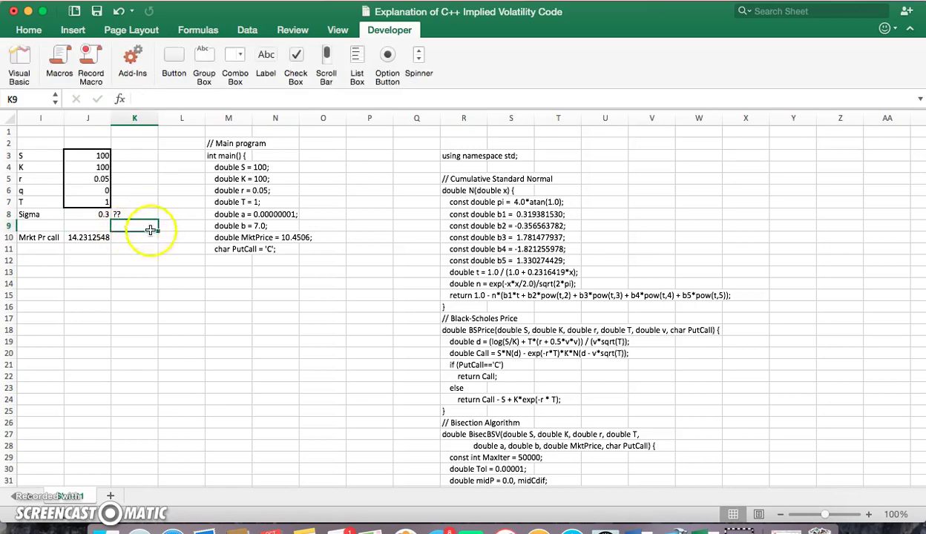
- Goal Seek J10 to 10.45 by changing Sigma in J8, giving about 0.19998
left_click(247, 31)
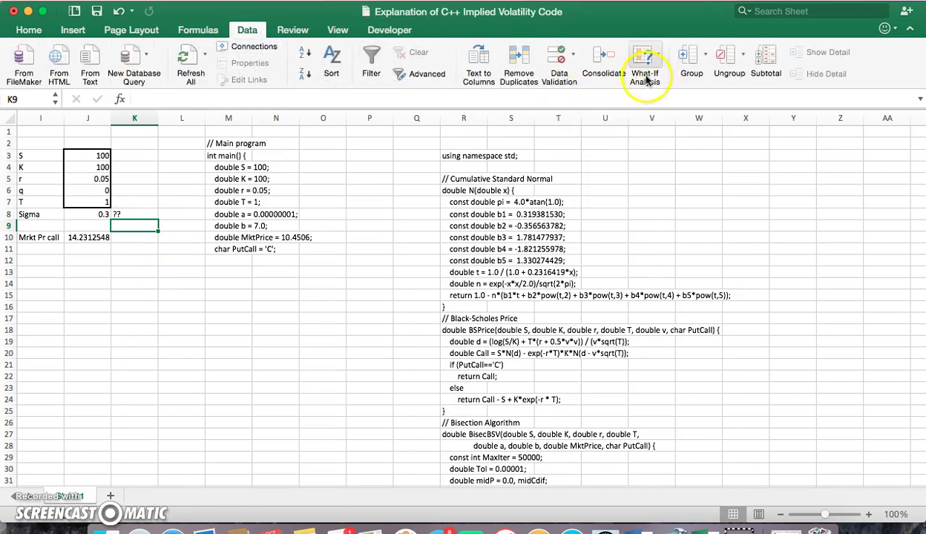
left_click(644, 65)
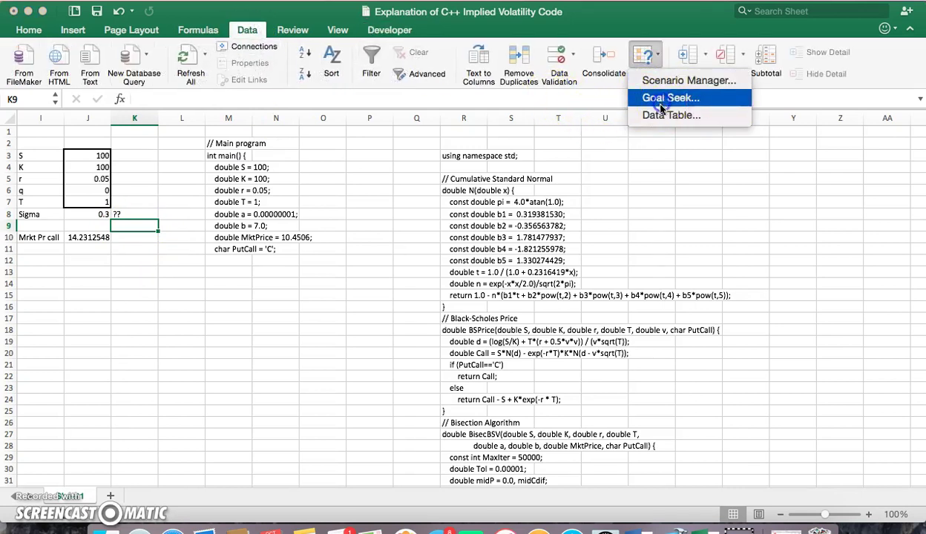
left_click(644, 98)
left_click_drag(269, 180, 305, 170)
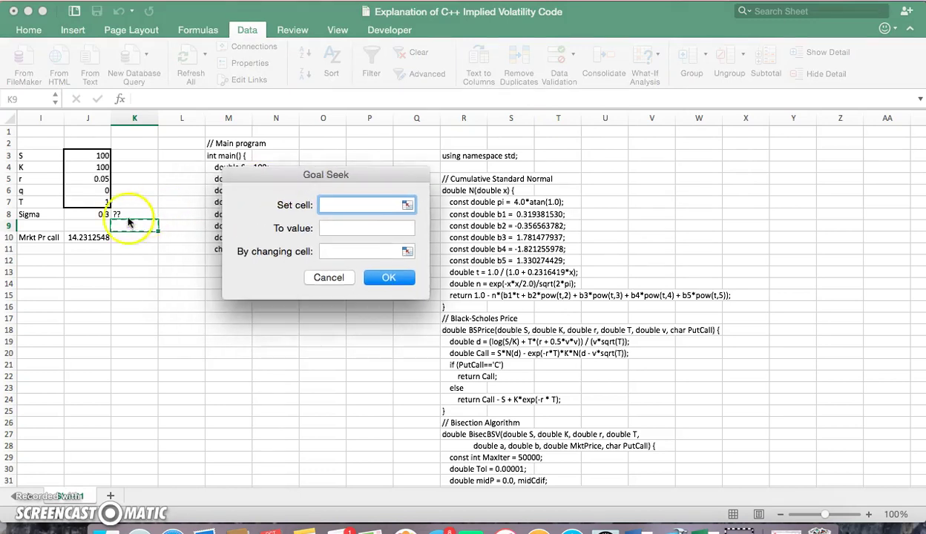
left_click(80, 238)
left_click(336, 206)
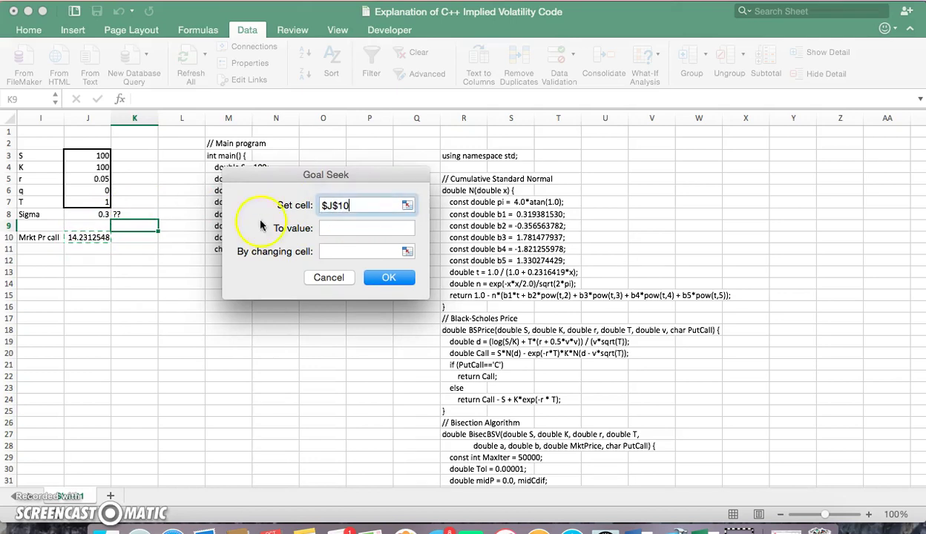
left_click(93, 239)
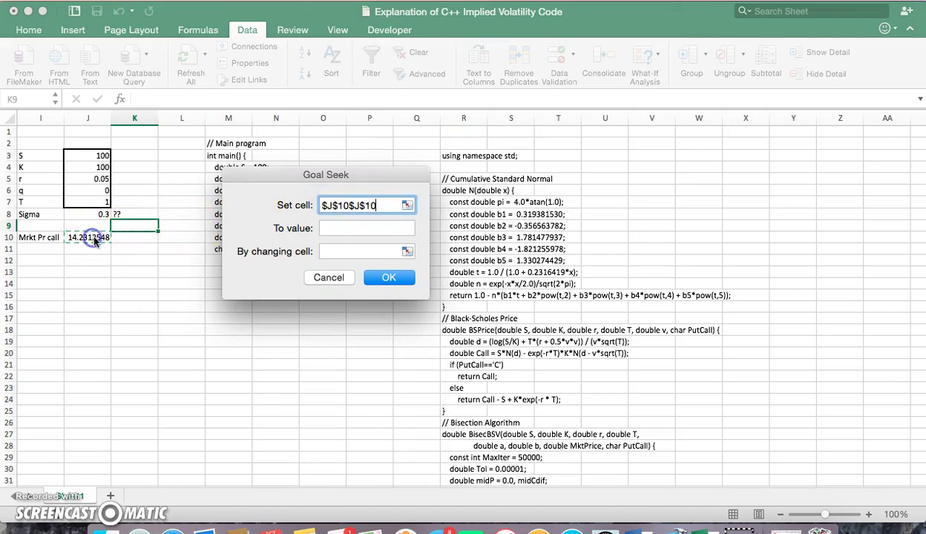
left_click(328, 227)
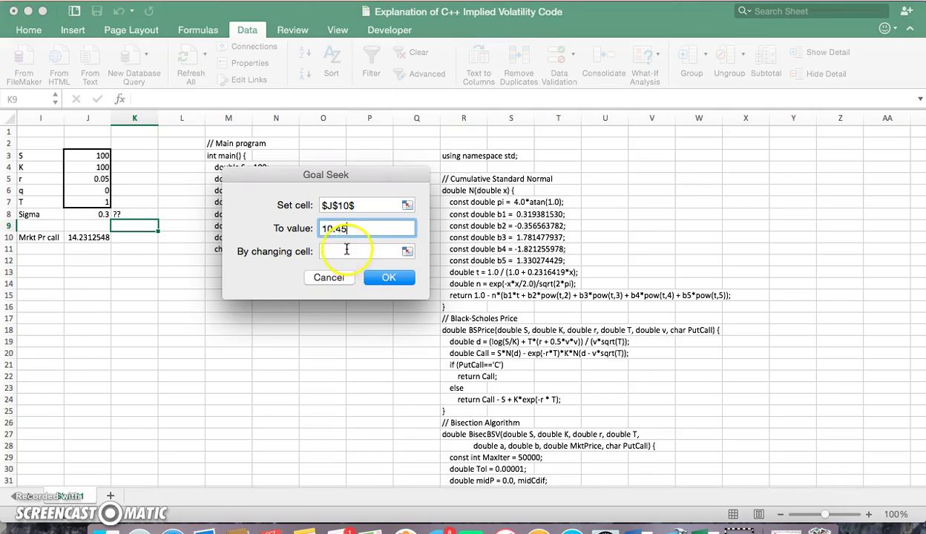
left_click(361, 251)
left_click(91, 216)
left_click(388, 285)
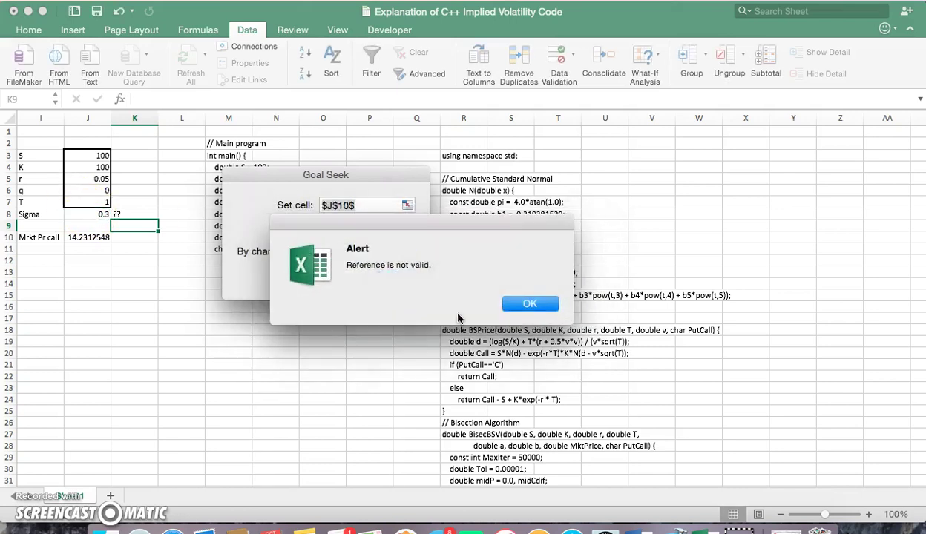
left_click(536, 305)
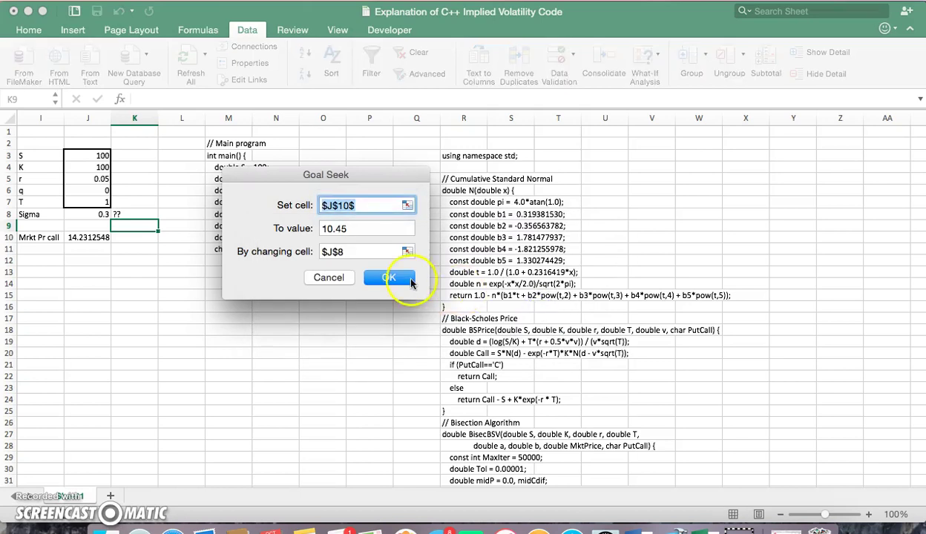
left_click(366, 205)
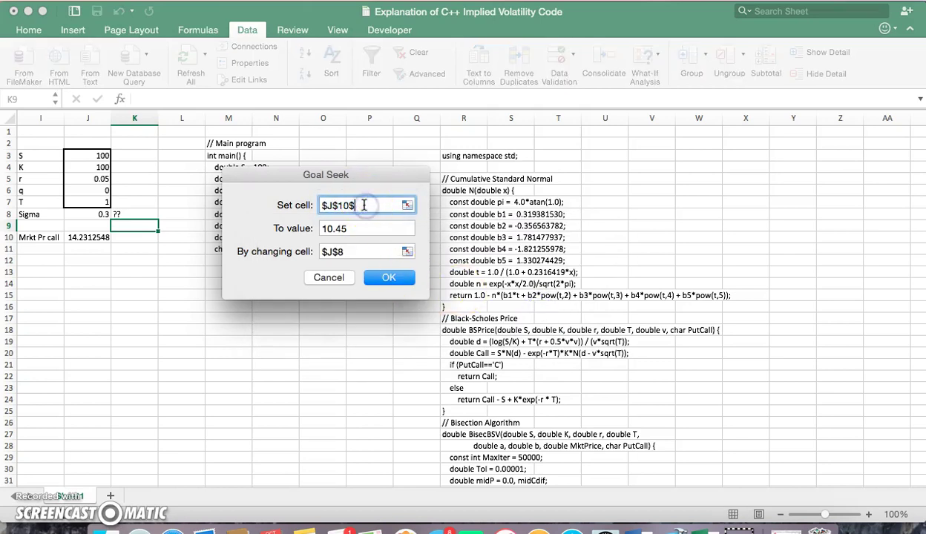
left_click(383, 280)
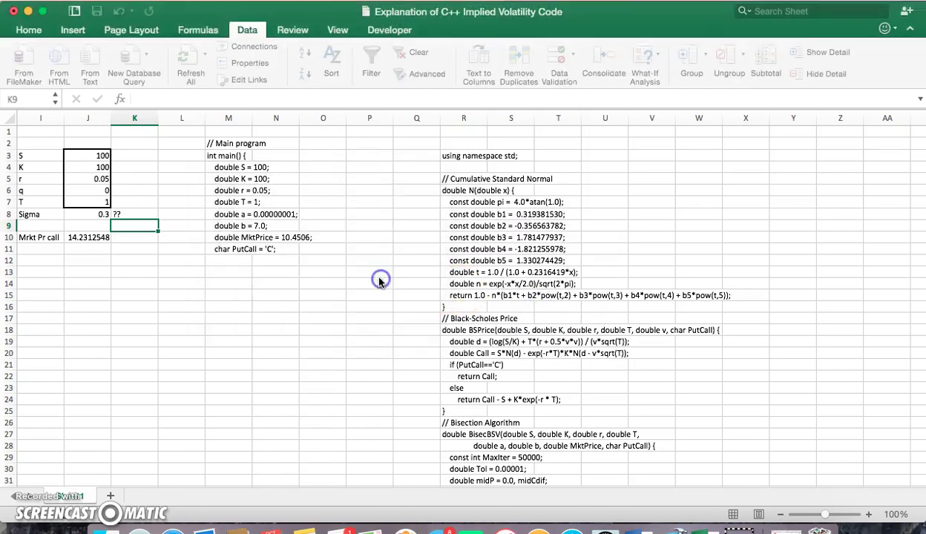
left_click(429, 212)
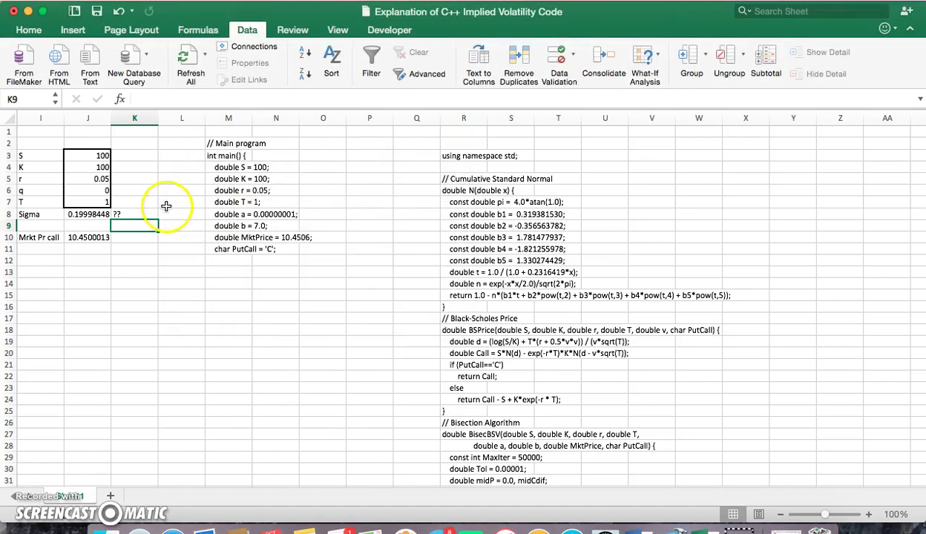
- Reset Sigma in J8 back to 0.2
left_click(79, 215)
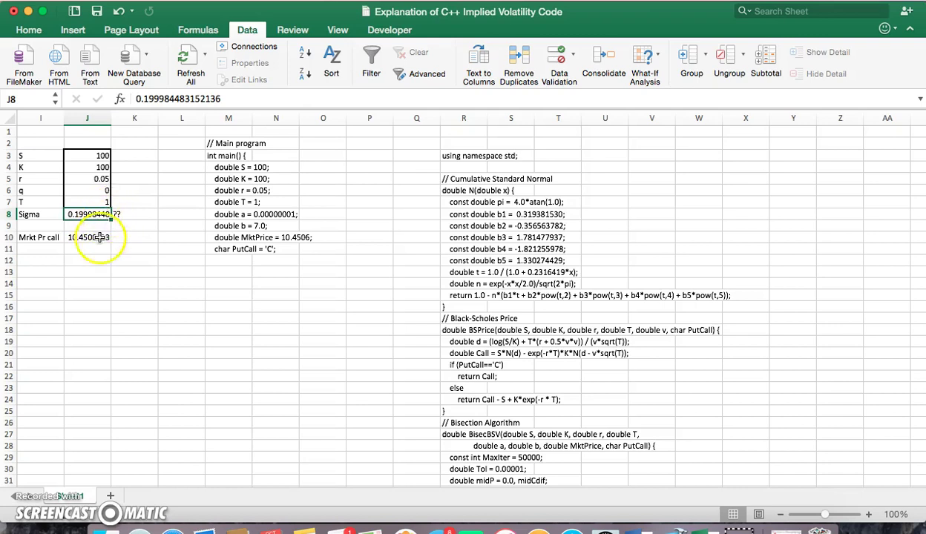
type("0.2")
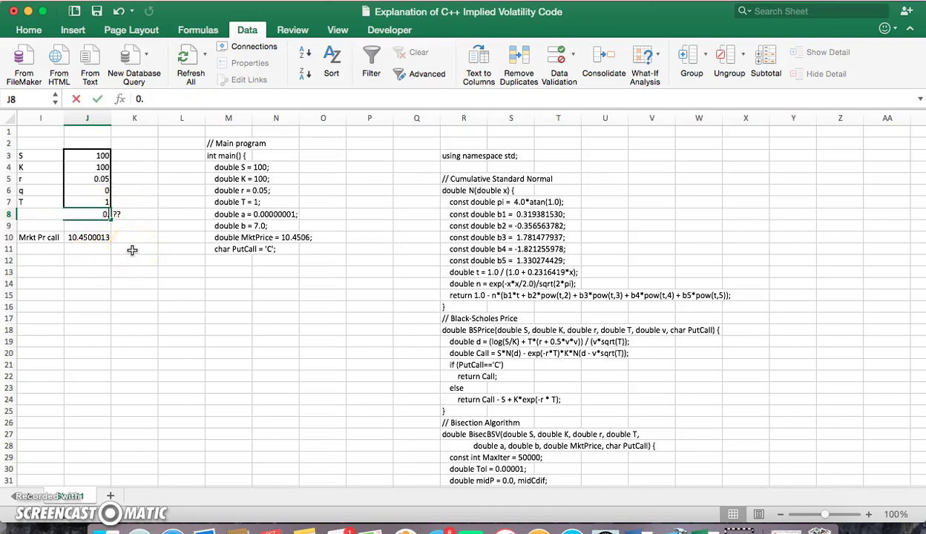
key("Return")
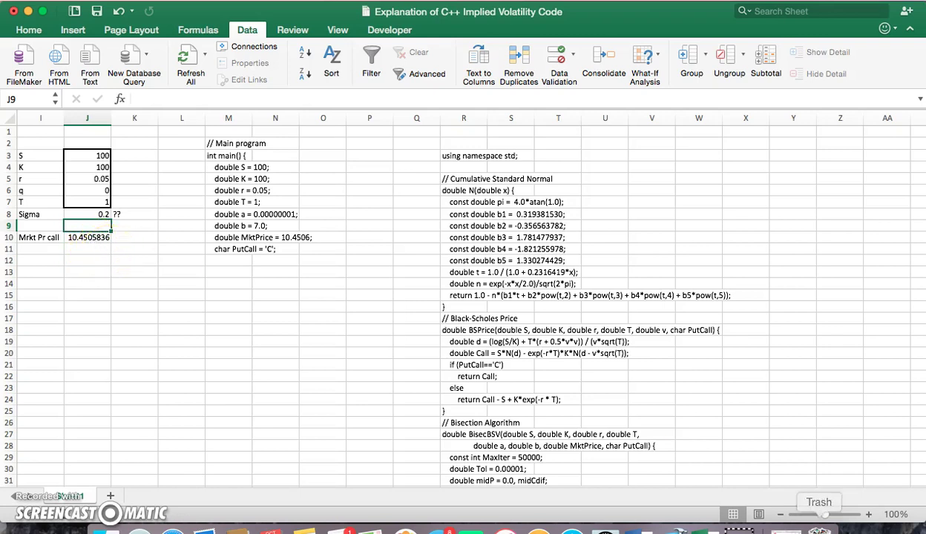
- Delete column K holding the ?? note beside Sigma
left_click(868, 513)
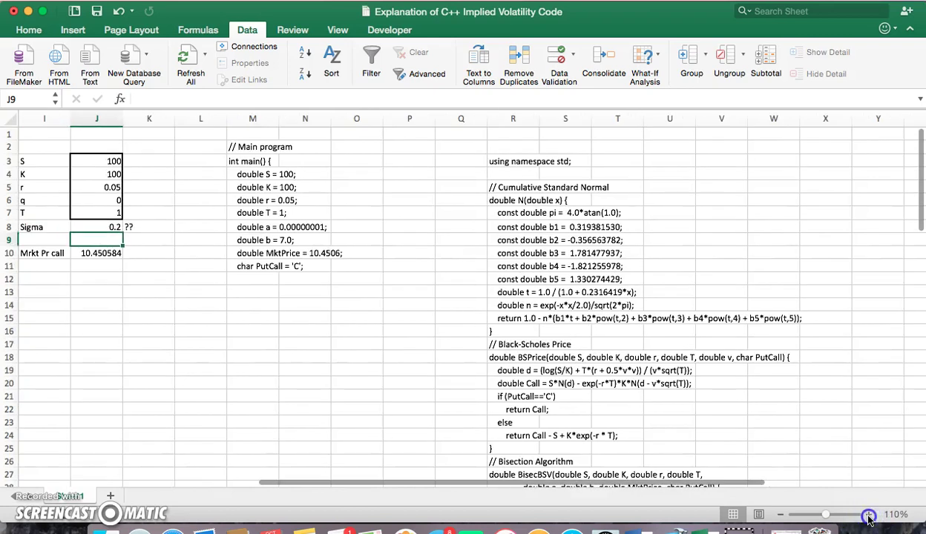
left_click(868, 514)
left_click(178, 287)
left_click(103, 260)
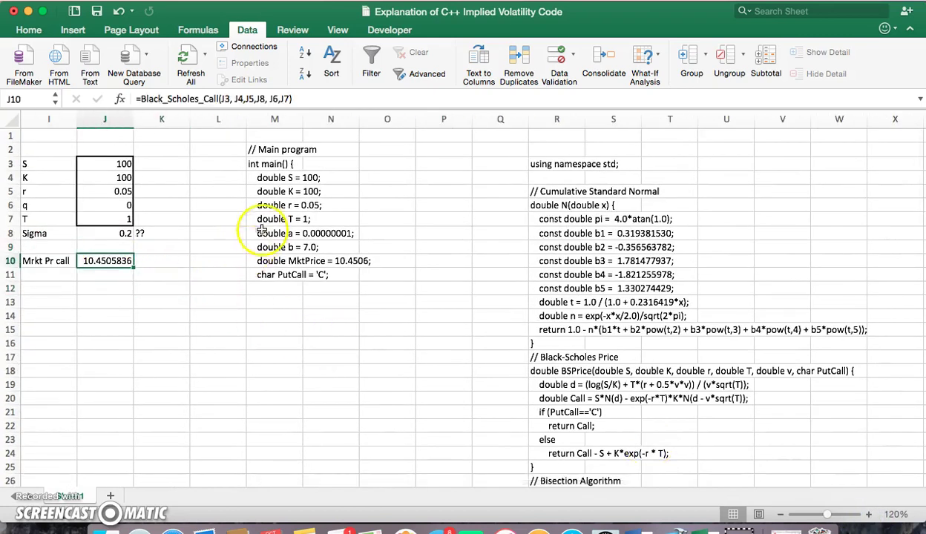
left_click(181, 238)
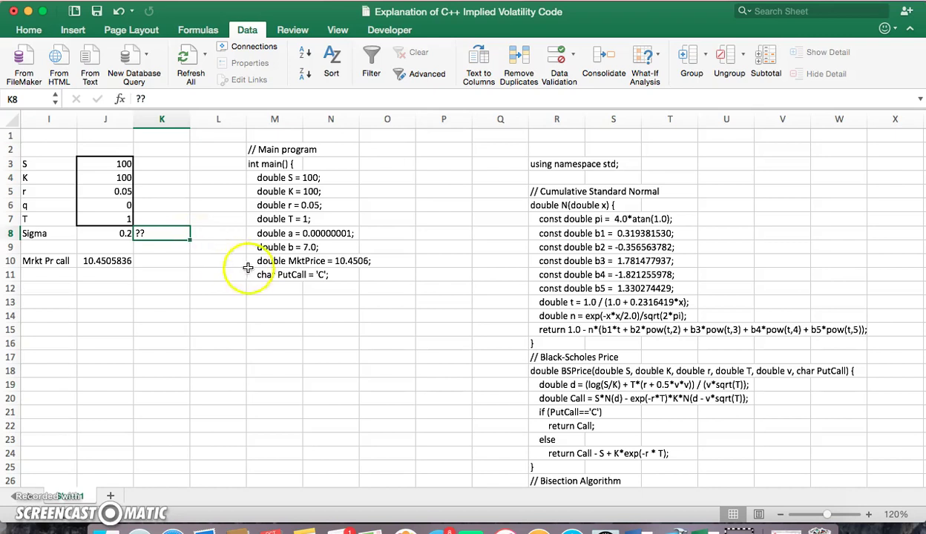
right_click(162, 121)
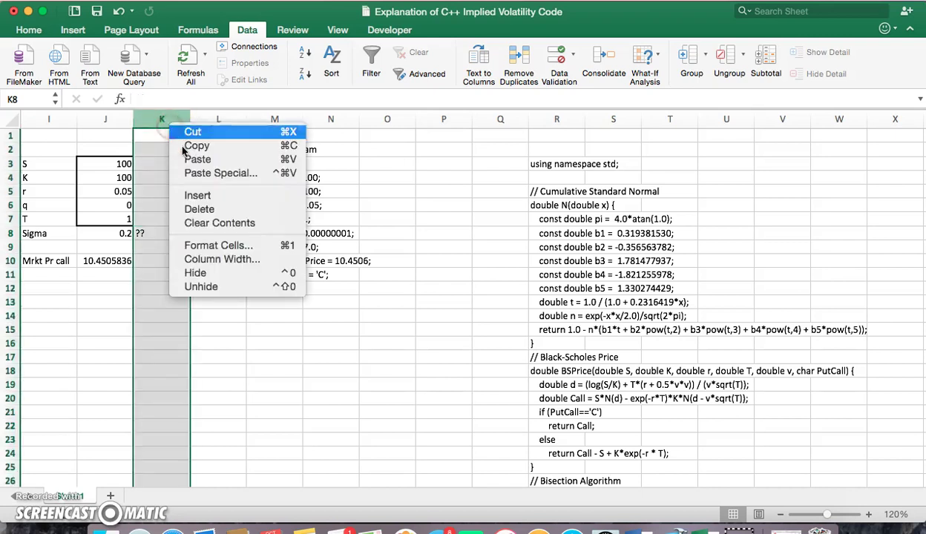
left_click(198, 210)
left_click(209, 329)
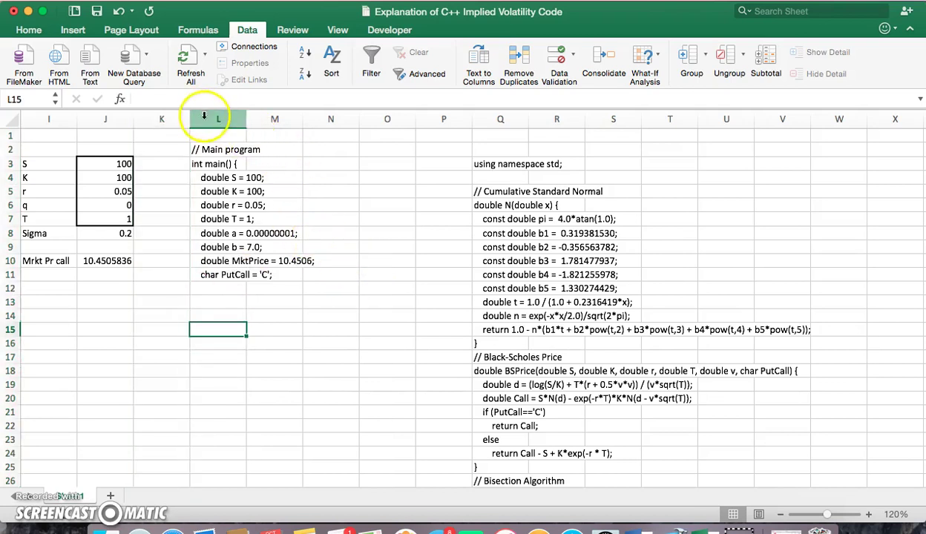
- Delete columns L to N containing the main program code
left_click_drag(215, 119, 330, 119)
right_click(327, 121)
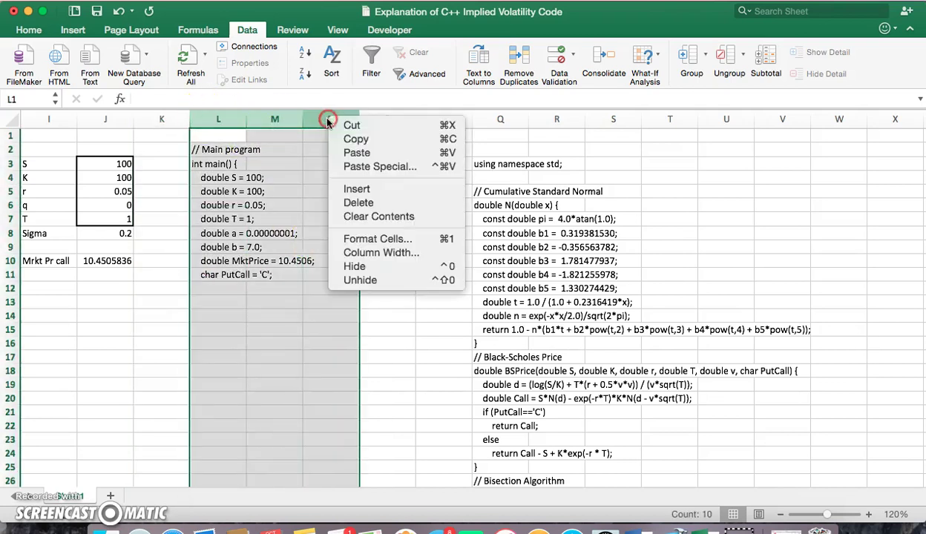
left_click(353, 203)
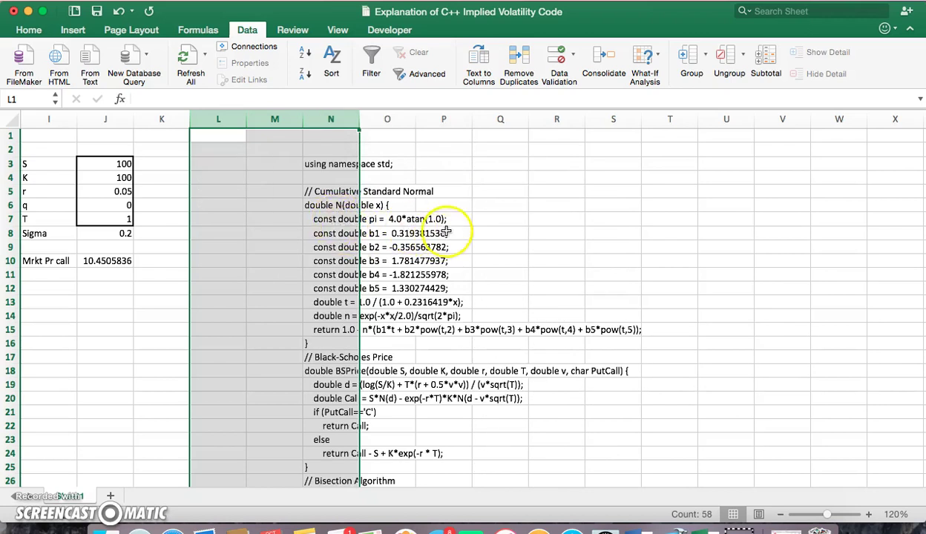
scroll(448, 232, "down", 5)
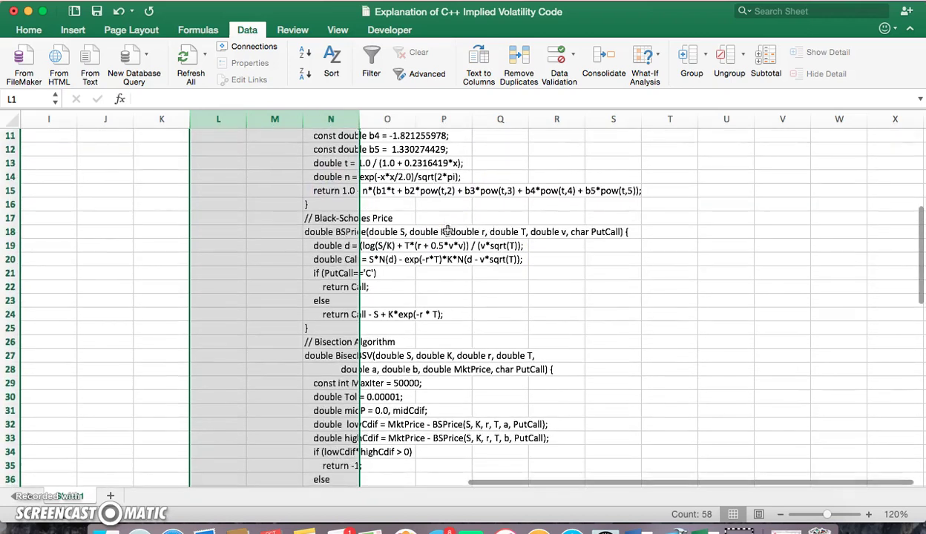
scroll(596, 285, "up", 2)
left_click(596, 285)
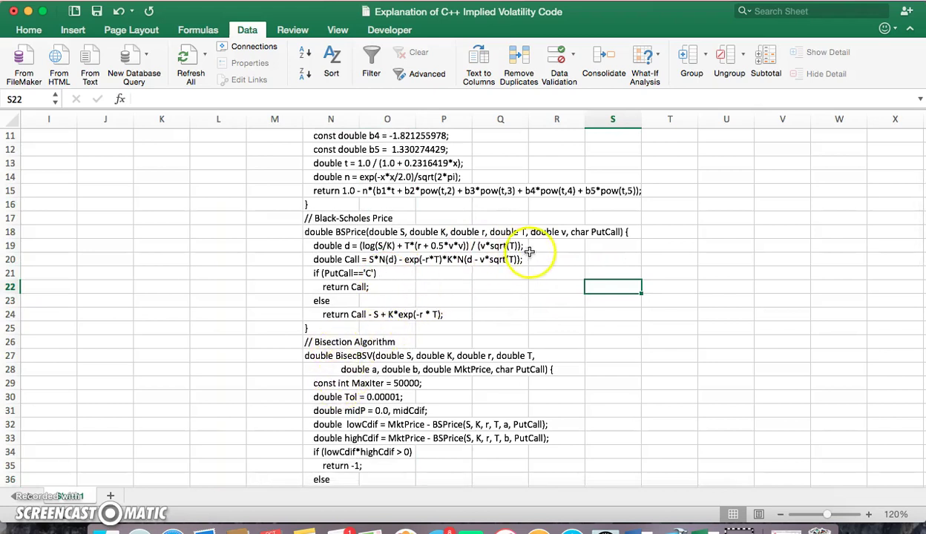
- Delete the cumulative normal code block N1:S15, shifting cells up
scroll(526, 246, "up", 3)
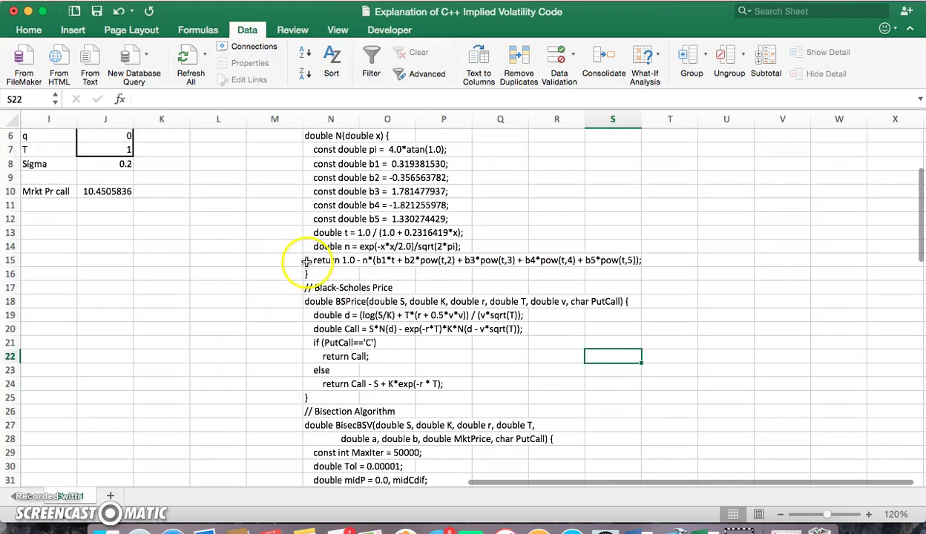
left_click_drag(325, 260, 629, 135)
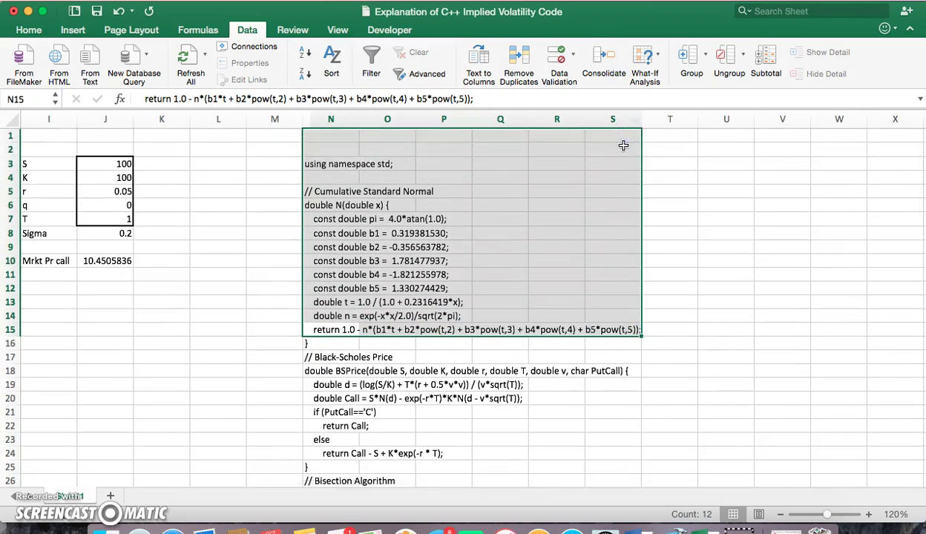
right_click(623, 145)
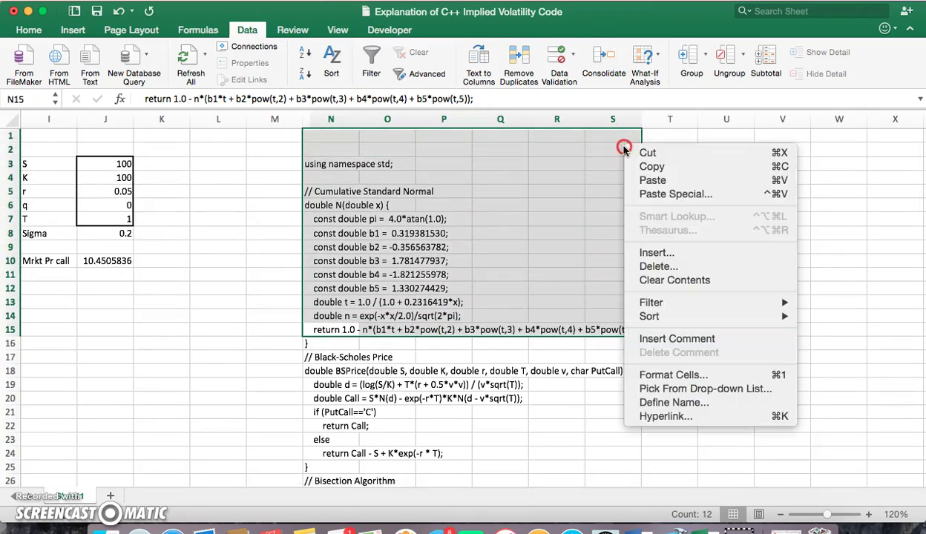
left_click(670, 271)
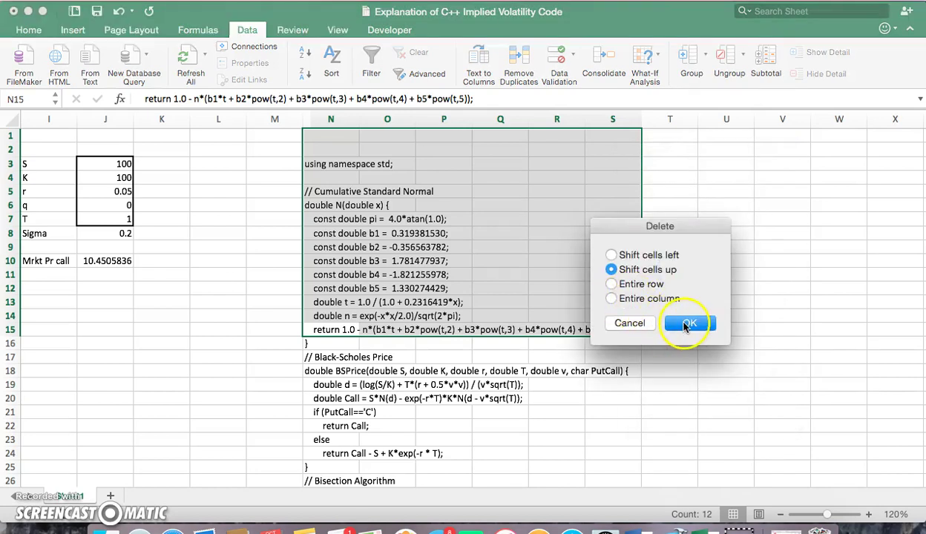
left_click(686, 324)
left_click(712, 274)
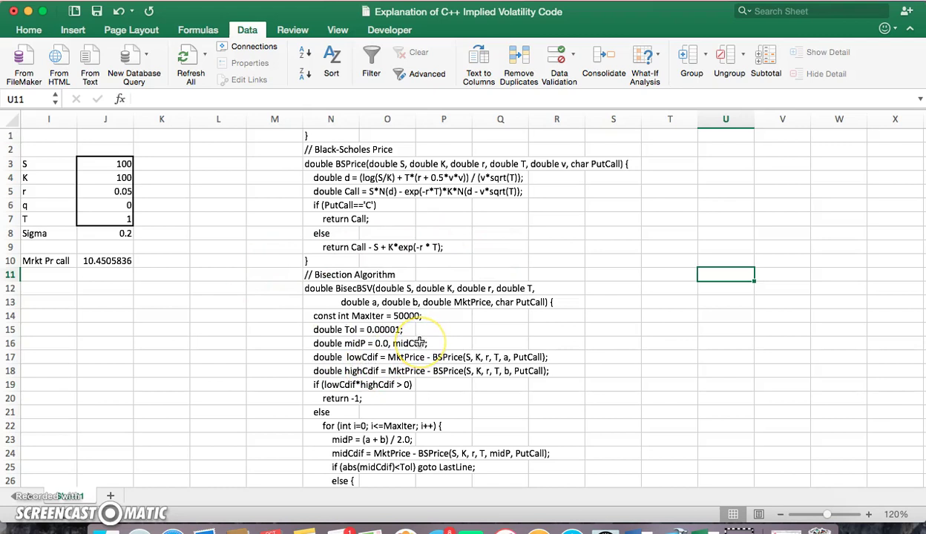
- Fill J3:J10's inputs and 10.4505836 call price right into column K
left_click(781, 514)
left_click(781, 515)
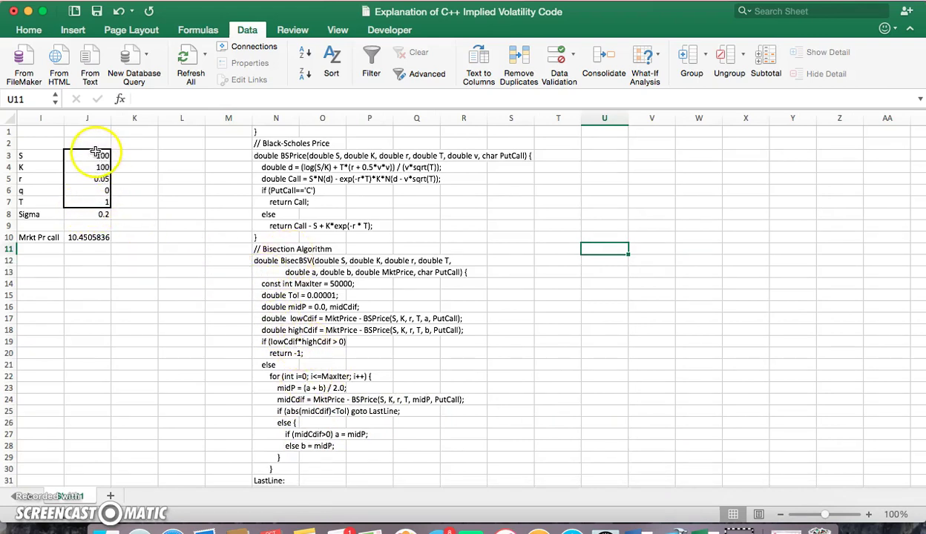
left_click_drag(102, 156, 222, 290)
left_click(186, 295)
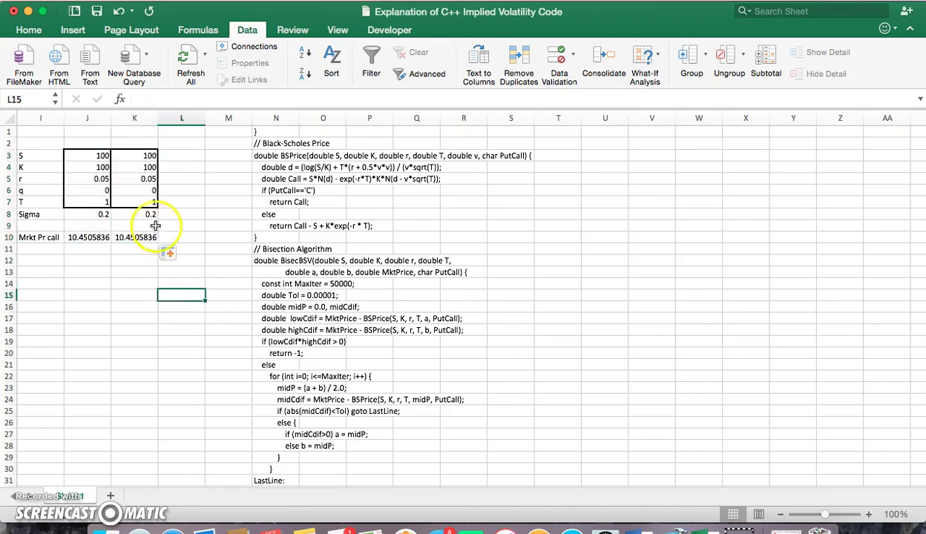
left_click(137, 215)
left_click(85, 214)
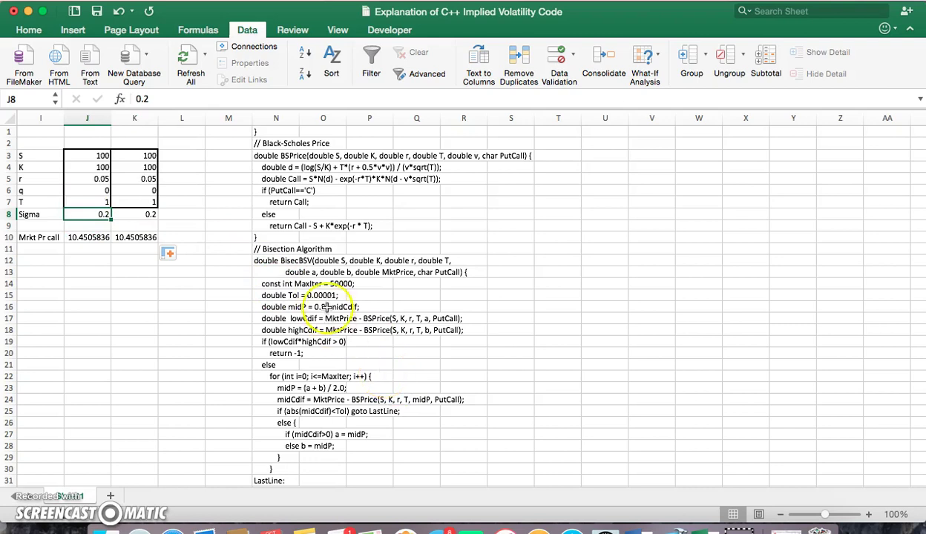
left_click(868, 514)
left_click(869, 514)
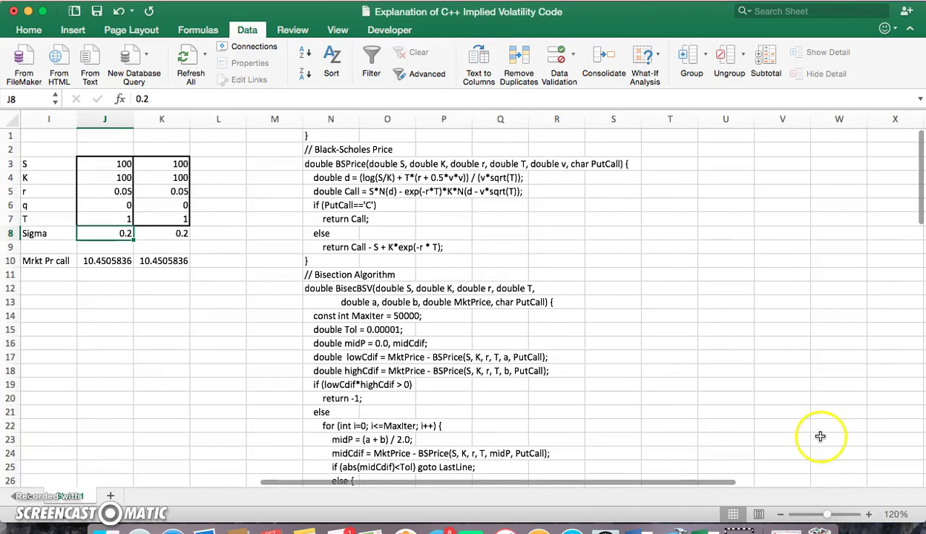
scroll(819, 436, "down", 5)
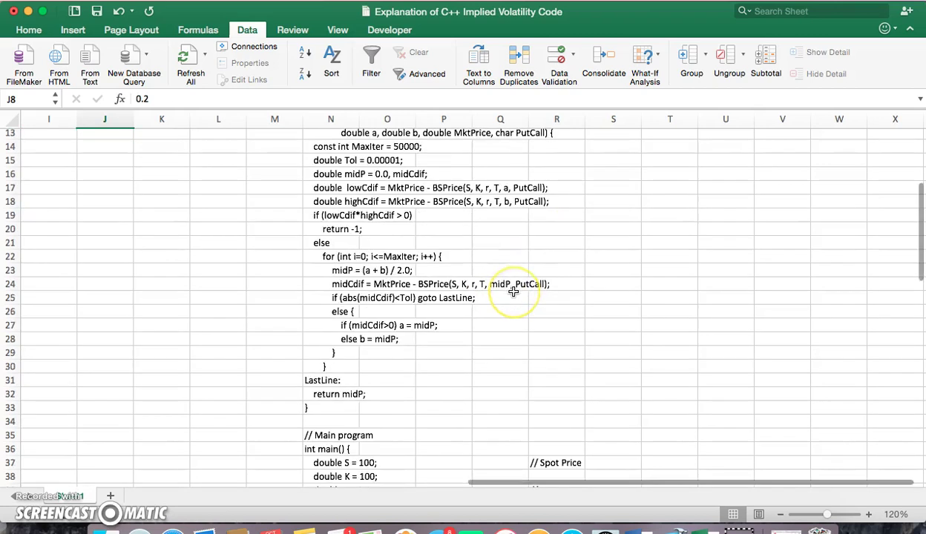
scroll(513, 292, "down", 5)
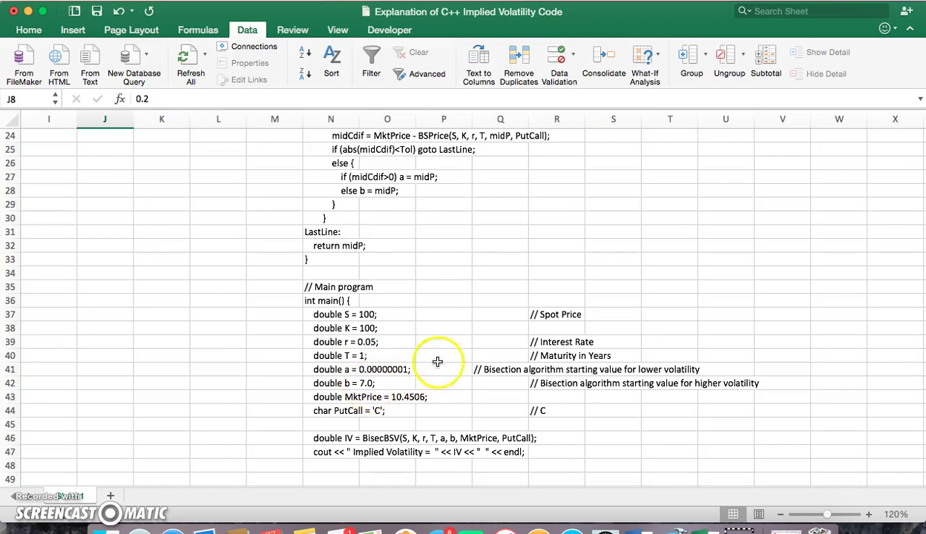
scroll(443, 355, "up", 4)
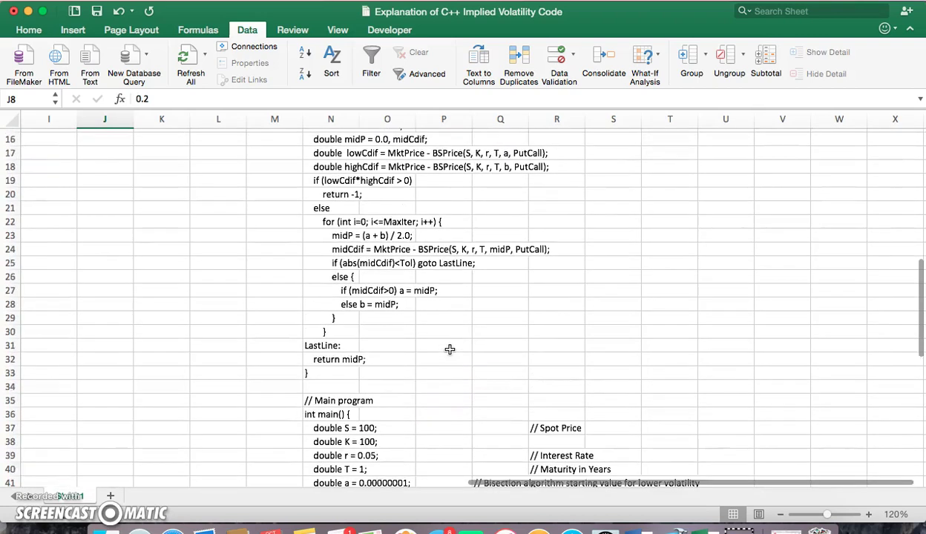
scroll(449, 349, "up", 3)
left_click(410, 293)
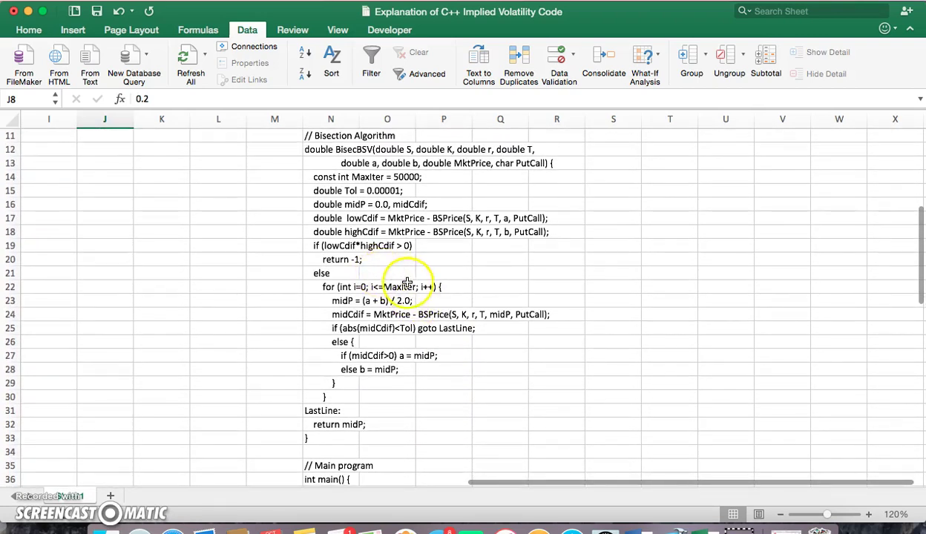
scroll(408, 288, "up", 5)
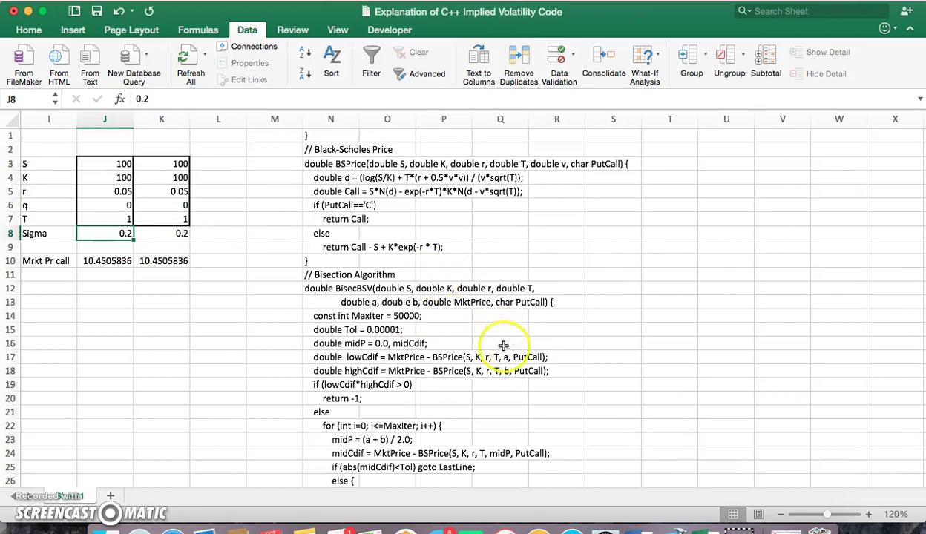
scroll(460, 356, "up", 2)
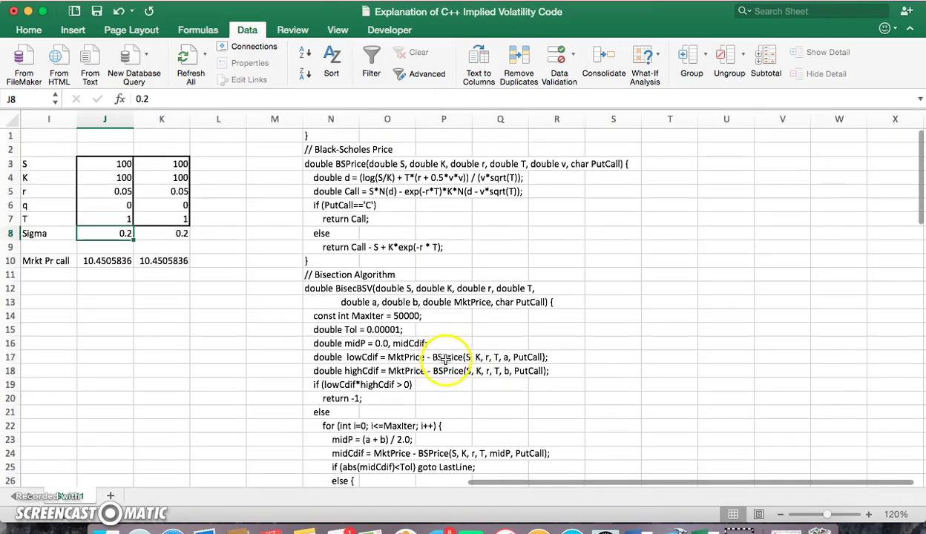
scroll(445, 359, "down", 5)
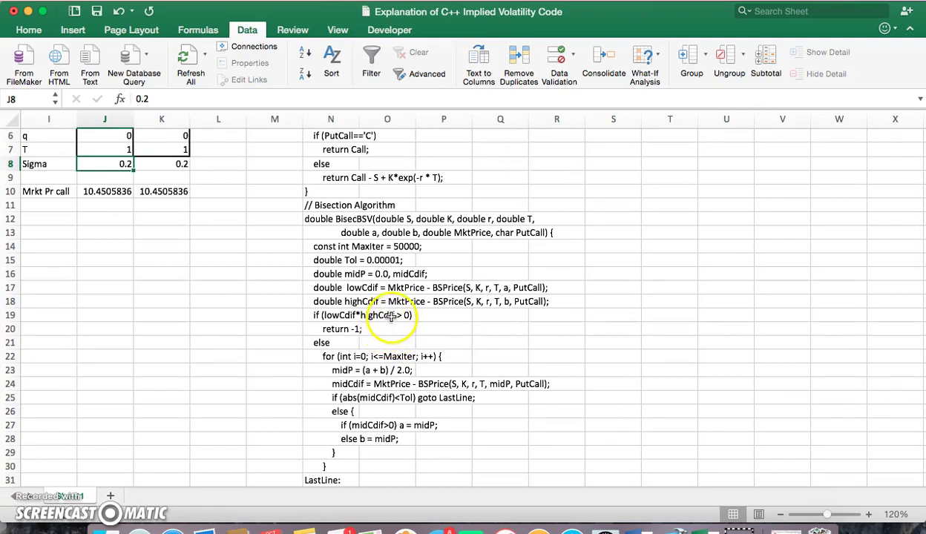
scroll(393, 315, "up", 5)
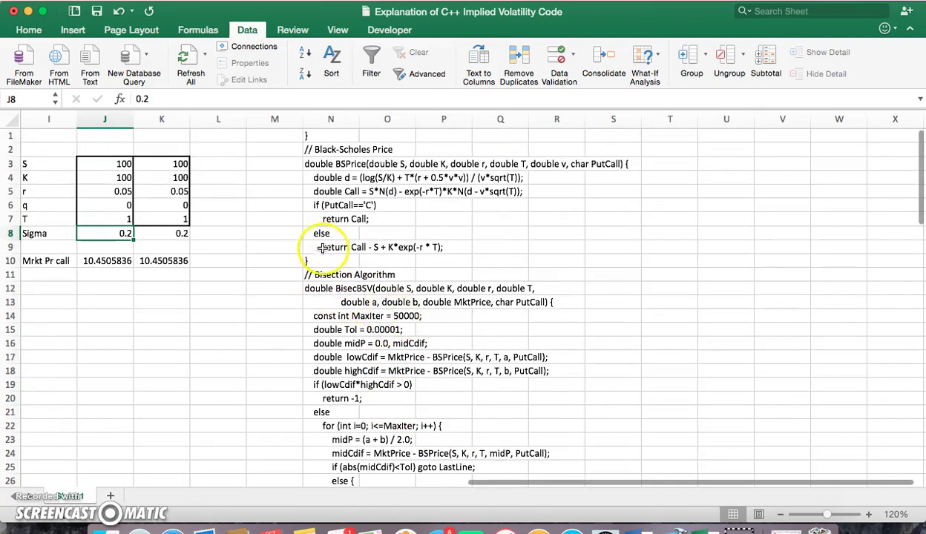
left_click_drag(312, 247, 605, 139)
right_click(560, 144)
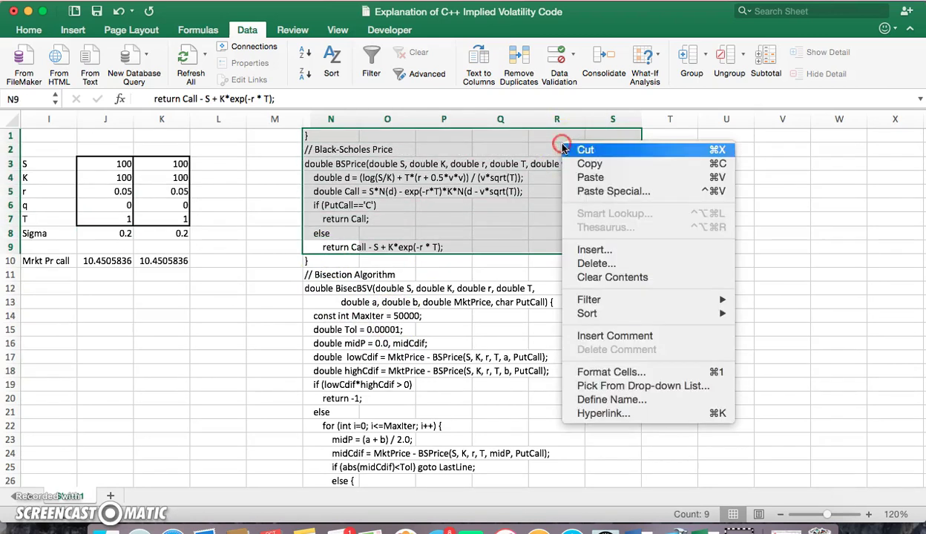
left_click(609, 266)
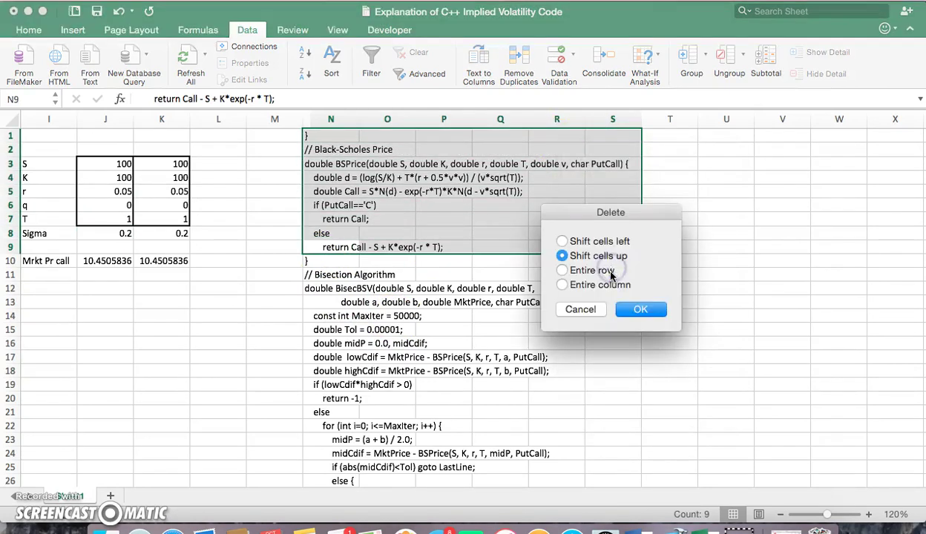
left_click(622, 310)
left_click(669, 329)
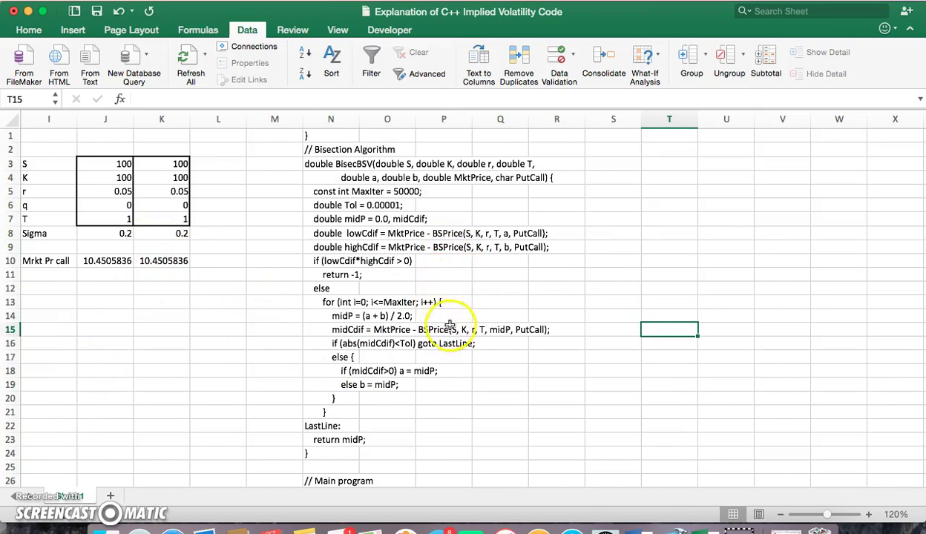
left_click(114, 233)
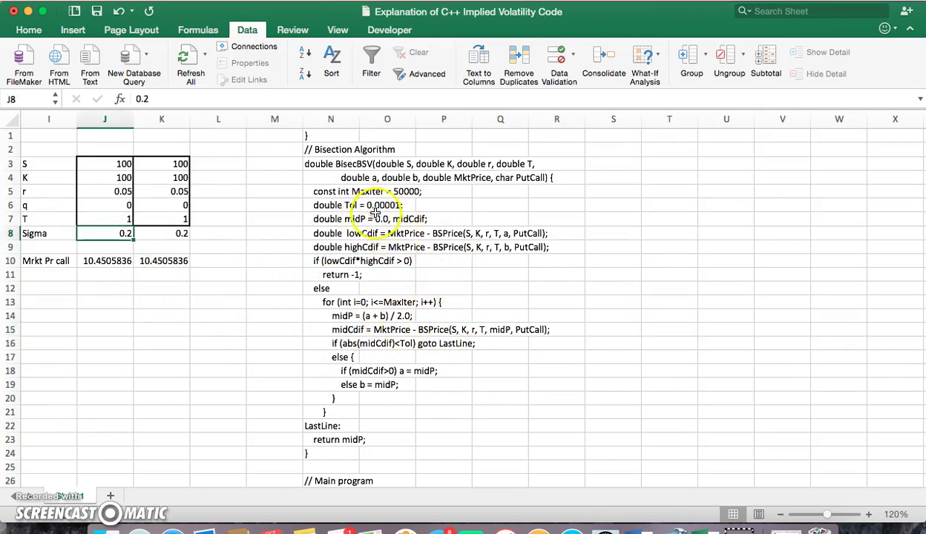
- Head column J as a and column K as b
left_click(108, 138)
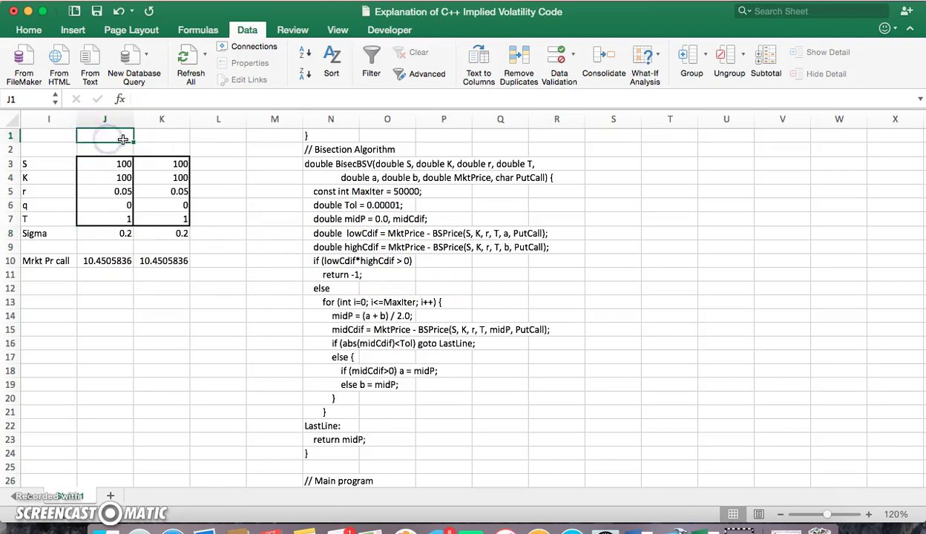
type("a")
left_click(181, 134)
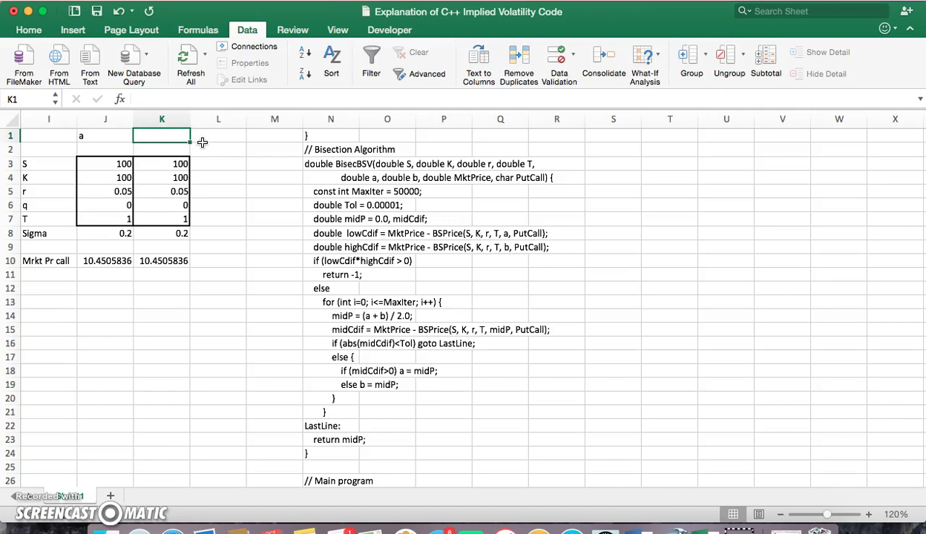
key("Return")
- Copy the code's lower bound 0.00000001 into J8 as a's Sigma
left_click(122, 233)
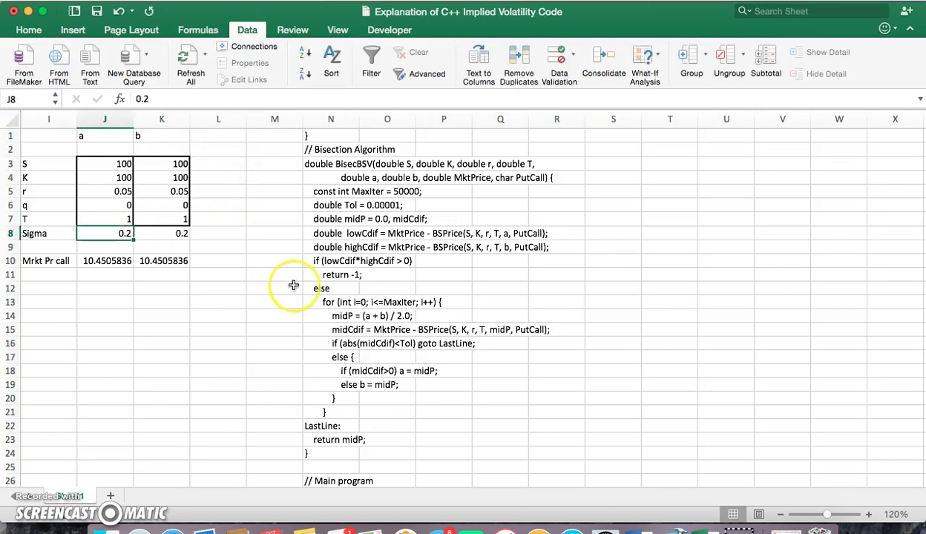
type("0")
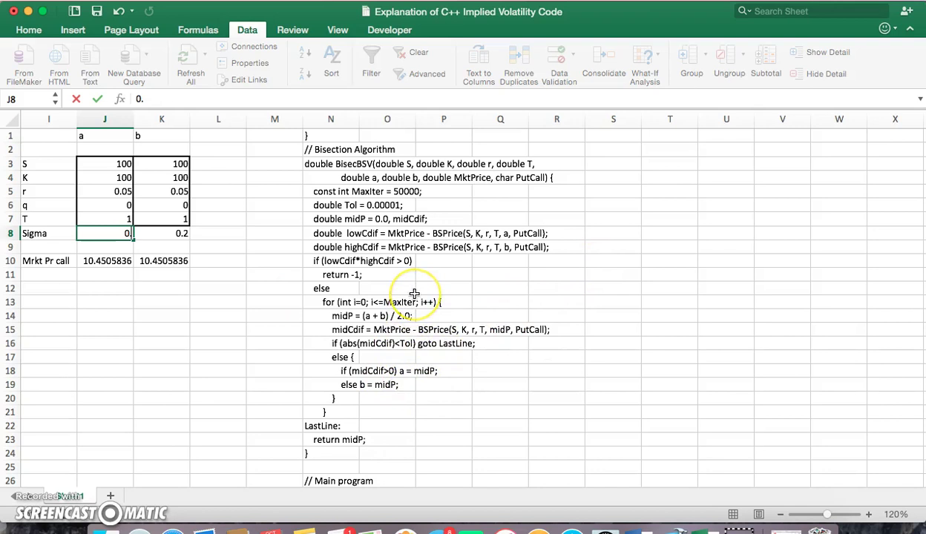
scroll(413, 295, "down", 3)
scroll(413, 295, "down", 3)
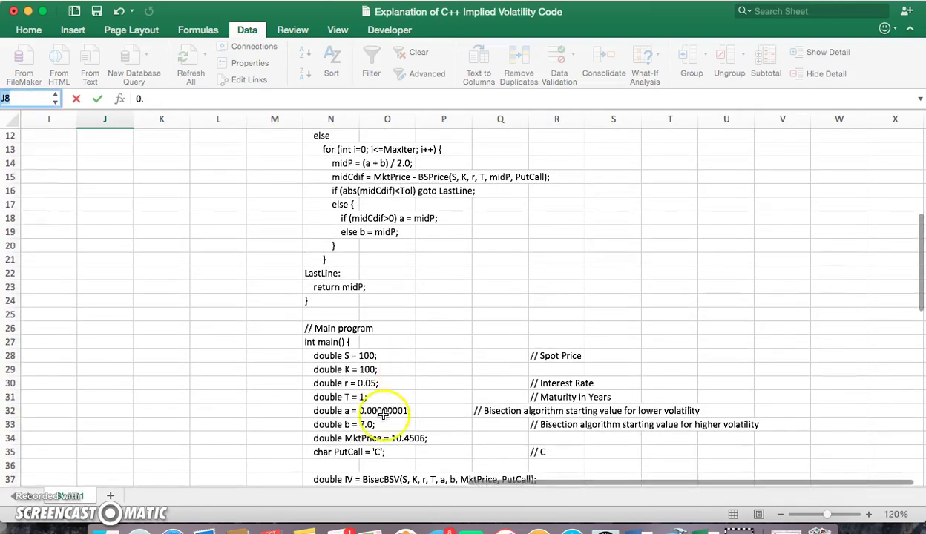
left_click(329, 410)
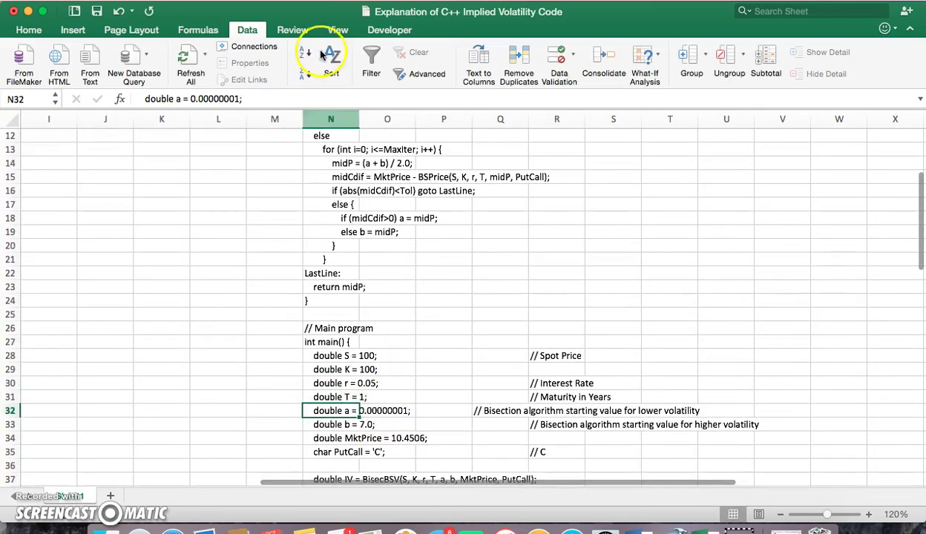
left_click(226, 99)
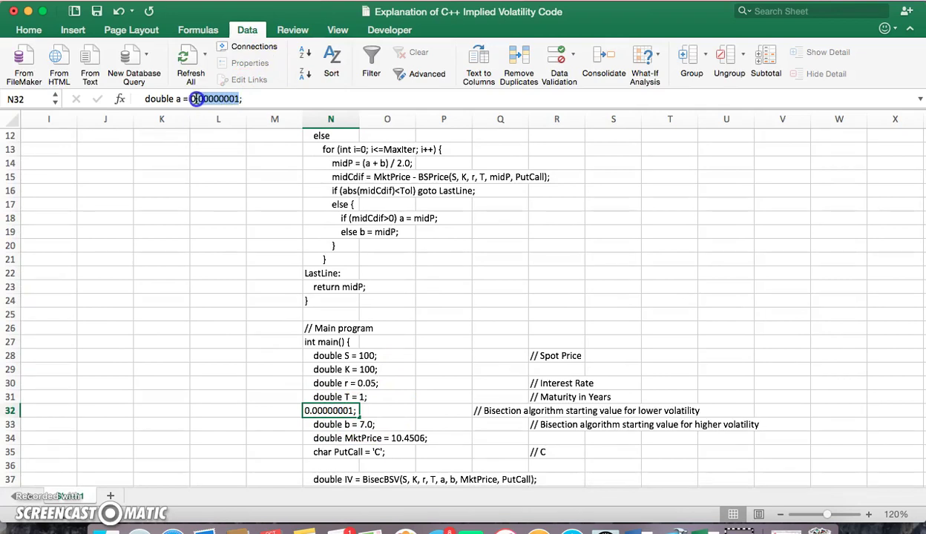
right_click(191, 98)
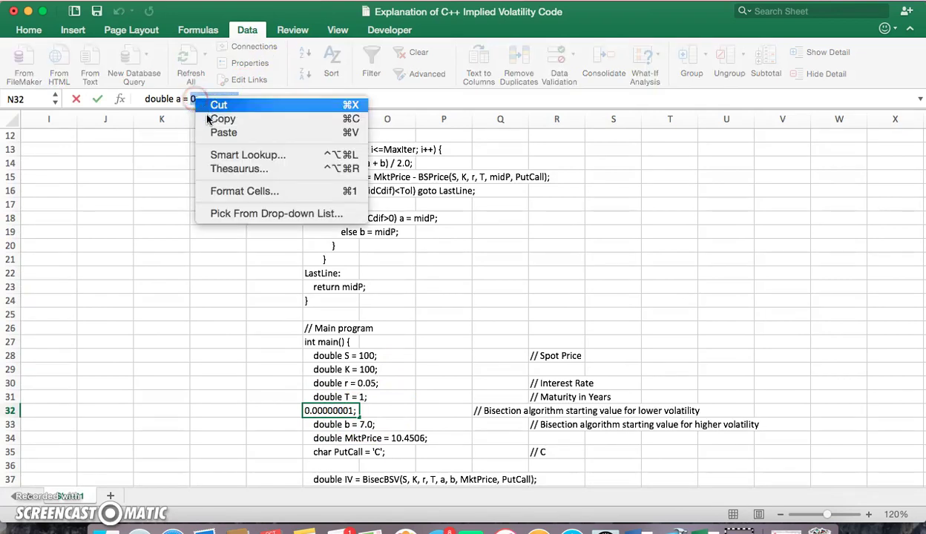
left_click(213, 122)
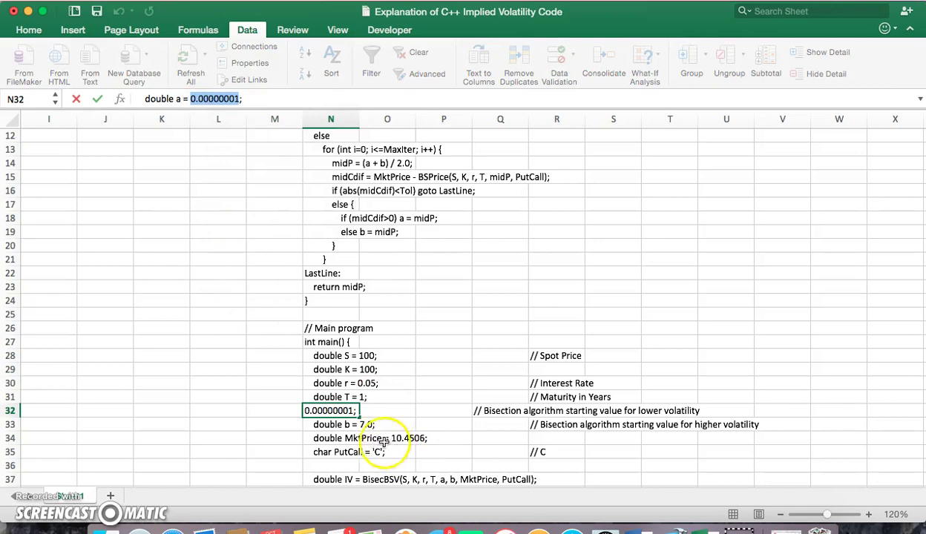
scroll(368, 385, "down", 1)
scroll(380, 354, "up", 5)
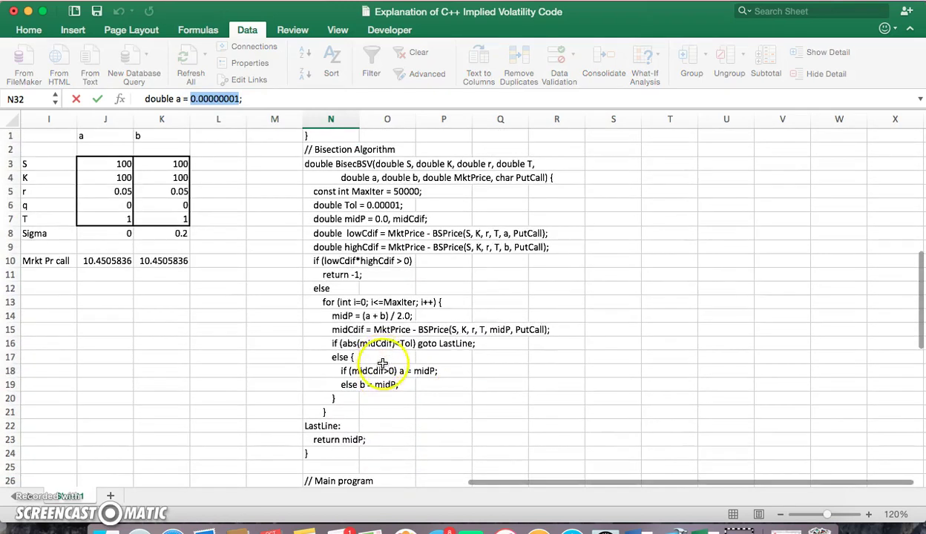
left_click(116, 234)
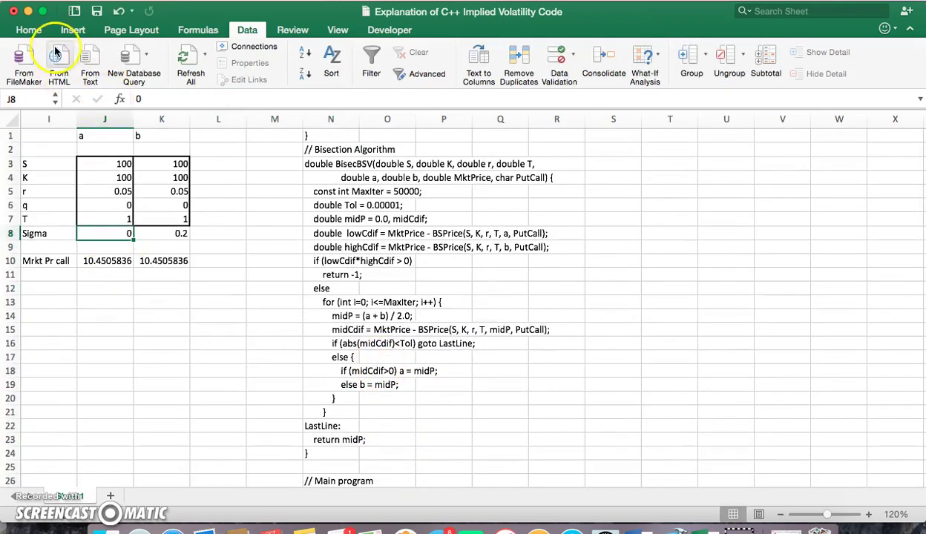
left_click(234, 2)
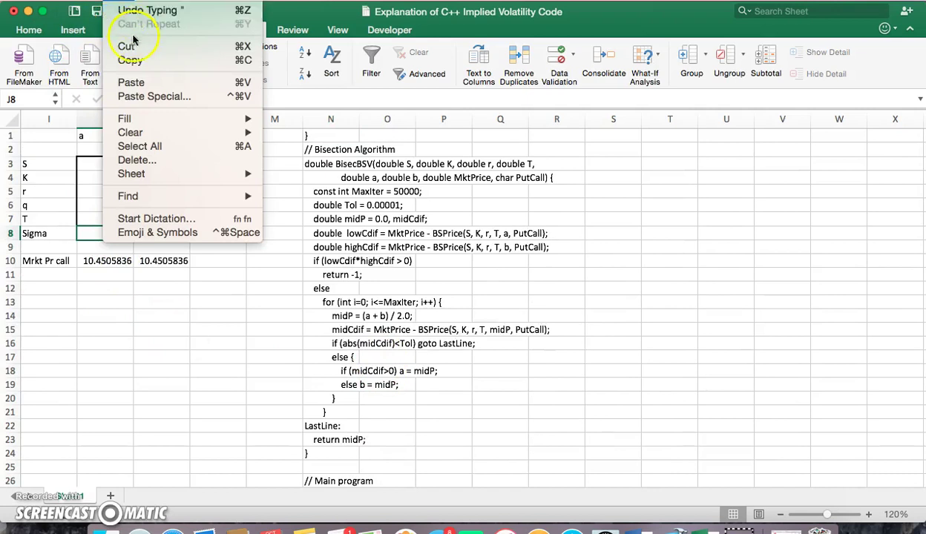
left_click(124, 77)
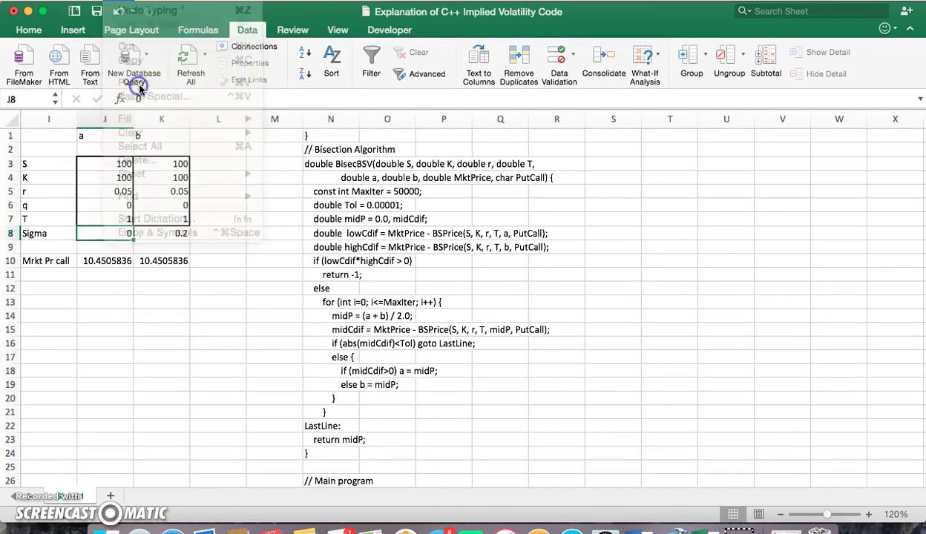
- Set b's Sigma in K8 to 7
left_click(176, 233)
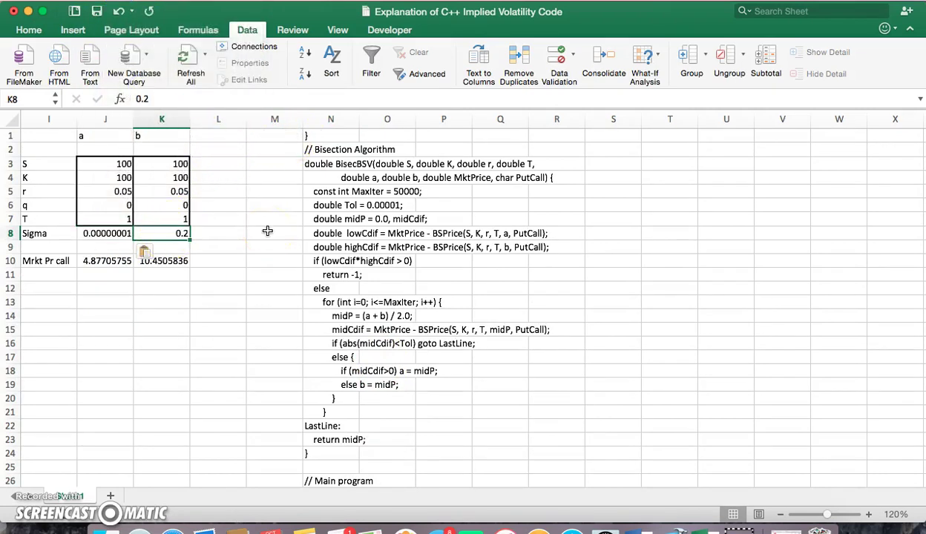
type("7")
key("Return")
left_click(153, 314)
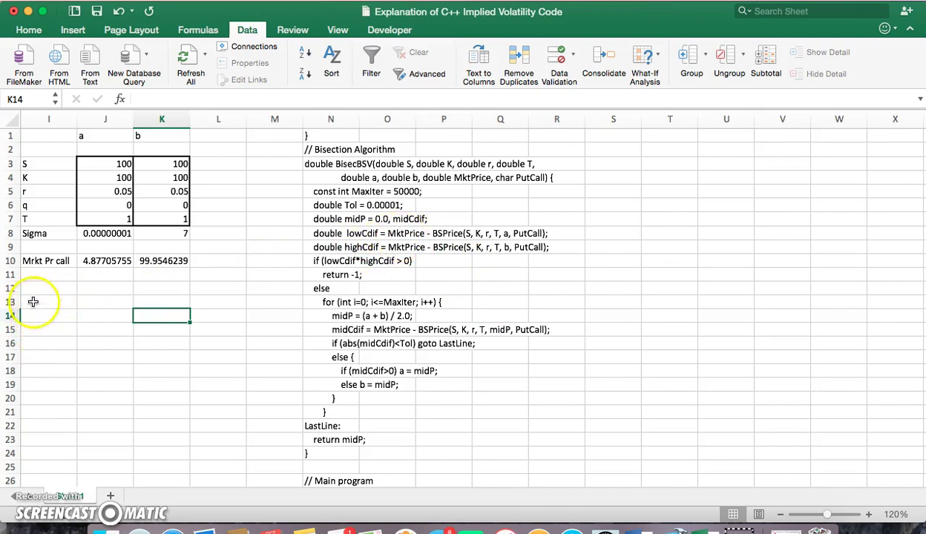
- Label I13 MKtPrice and enter 10.4506 in J13
left_click(43, 302)
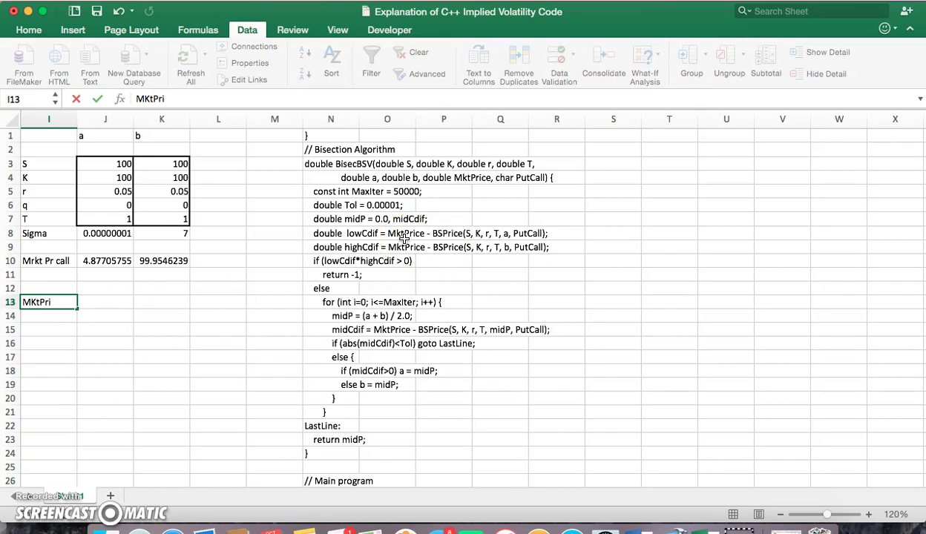
left_click(110, 302)
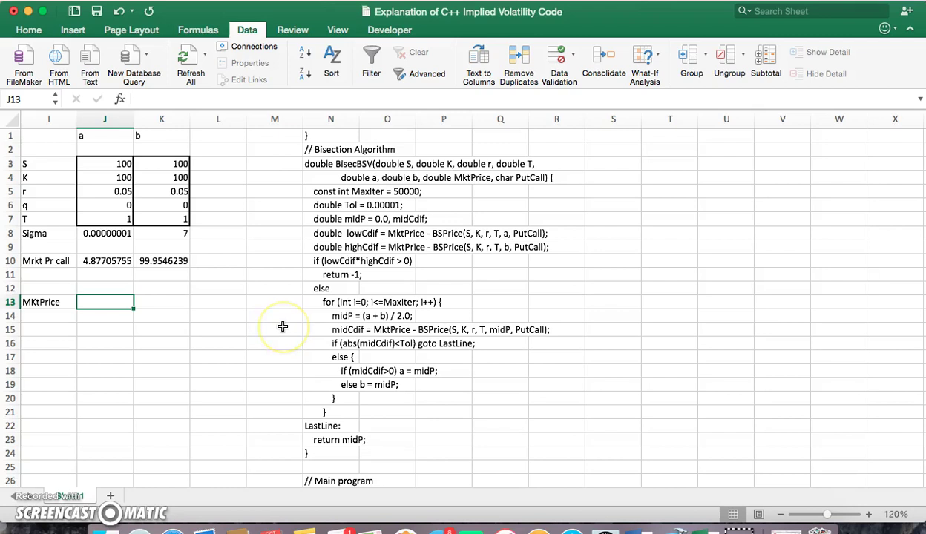
type("10")
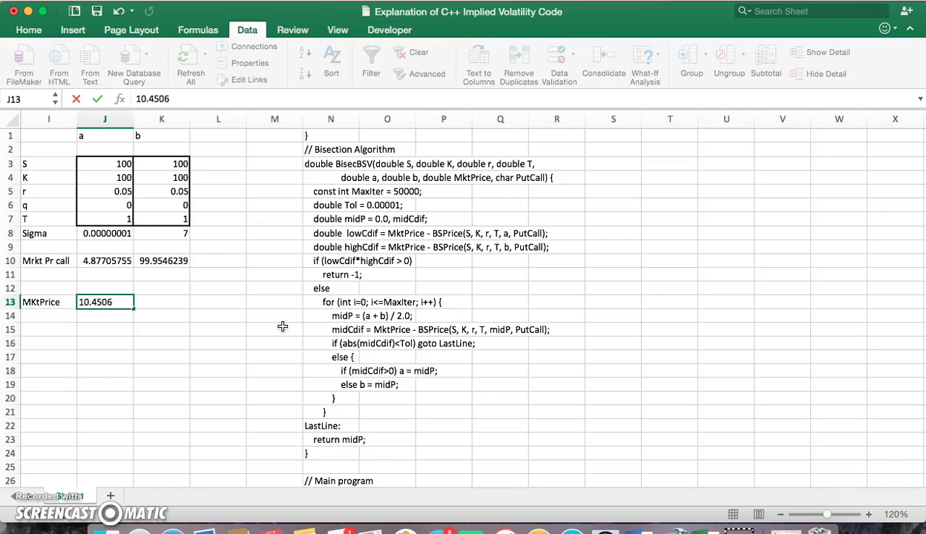
type(".4506")
key("Return")
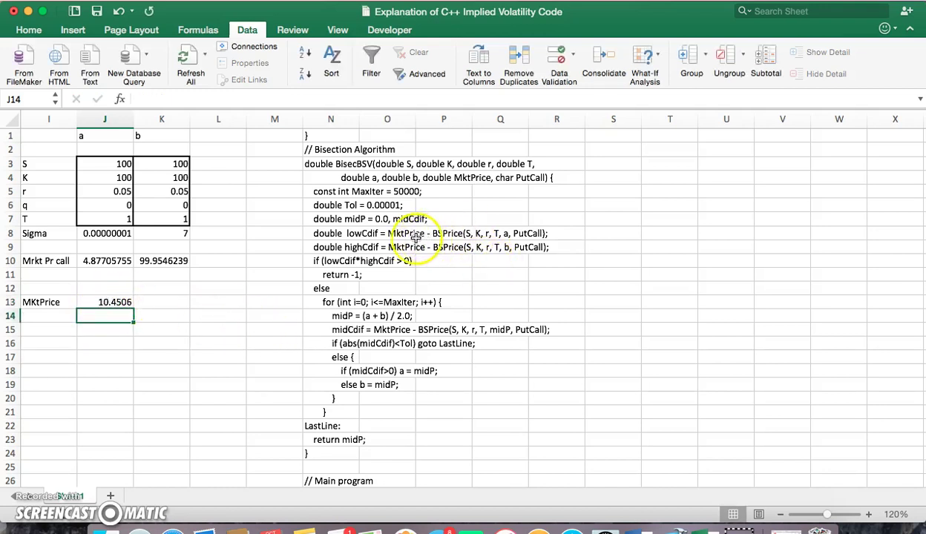
- Head J15 and K15 as lowcdif and highCdif
left_click(102, 329)
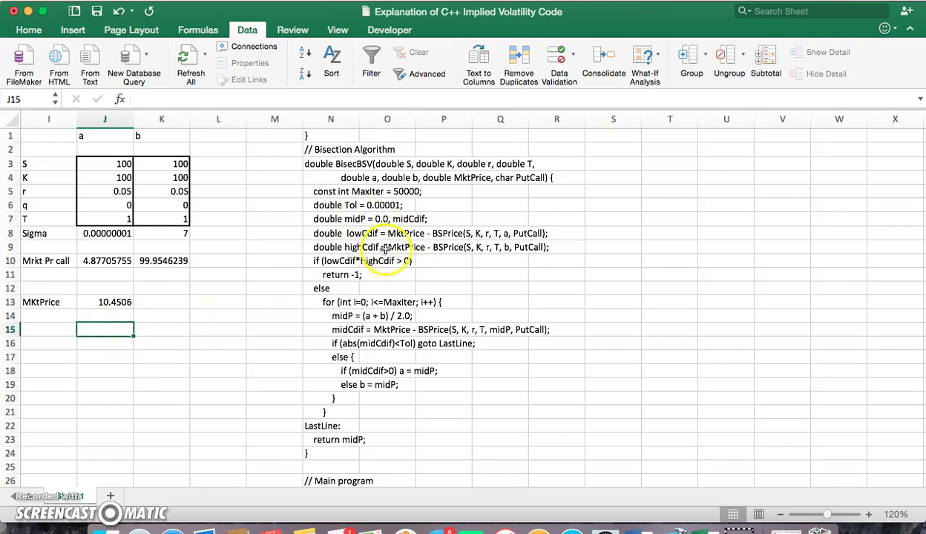
type("lowcdif")
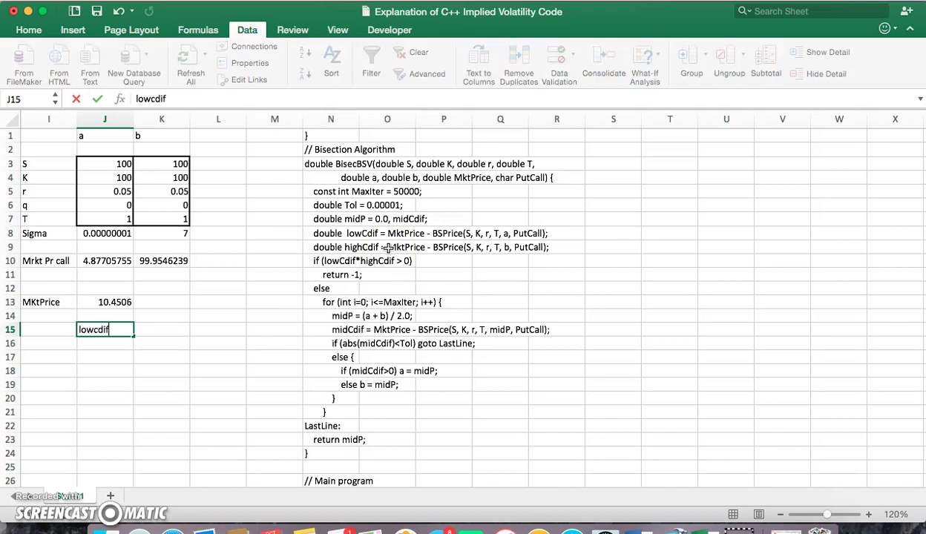
key("Tab")
type("hi")
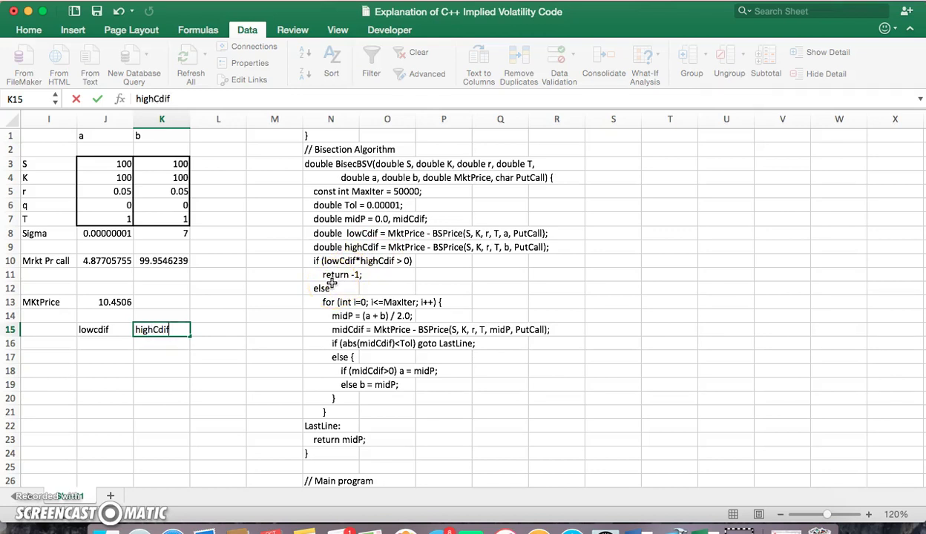
type("ghCdif")
key("Return")
- Enter =J13-J10 in J16 and fill it across to K16
key("Left")
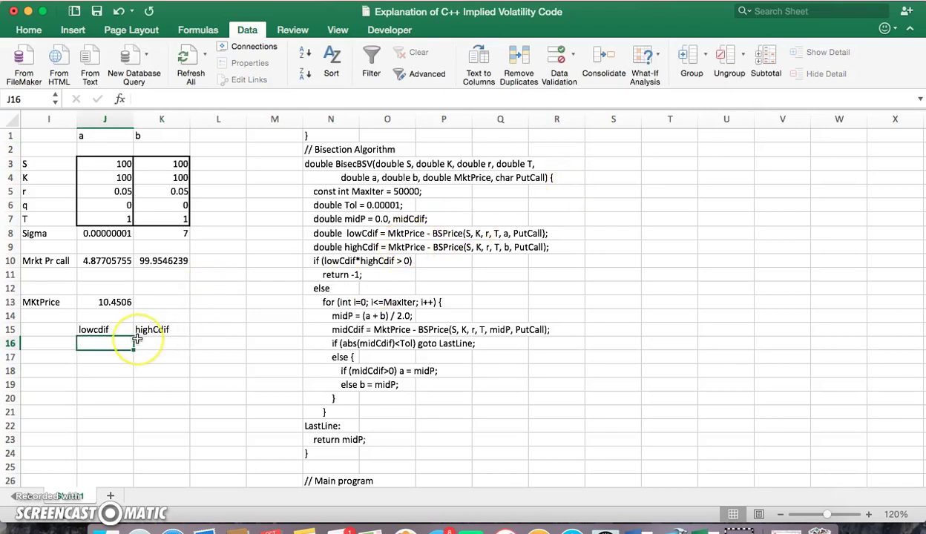
type("=")
left_click(123, 301)
left_click(109, 345)
left_click(106, 261)
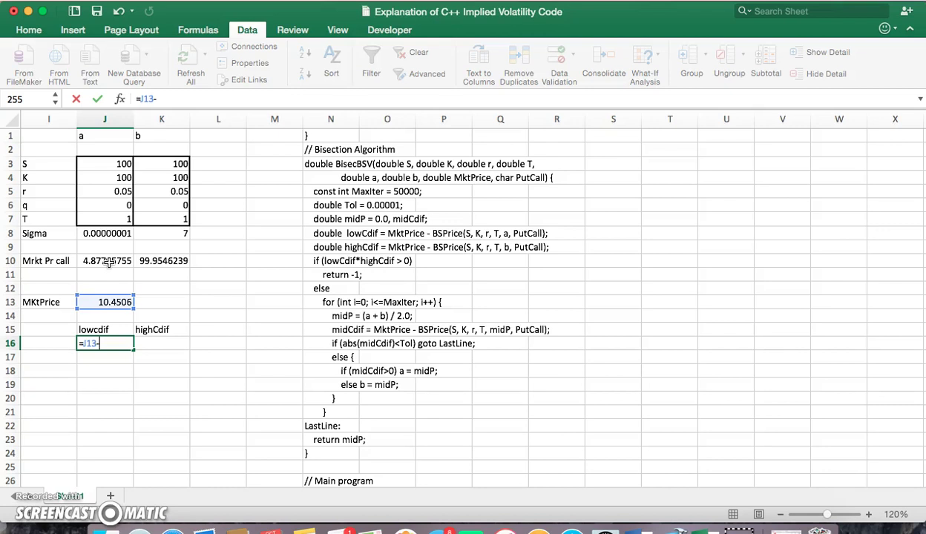
left_click(108, 263)
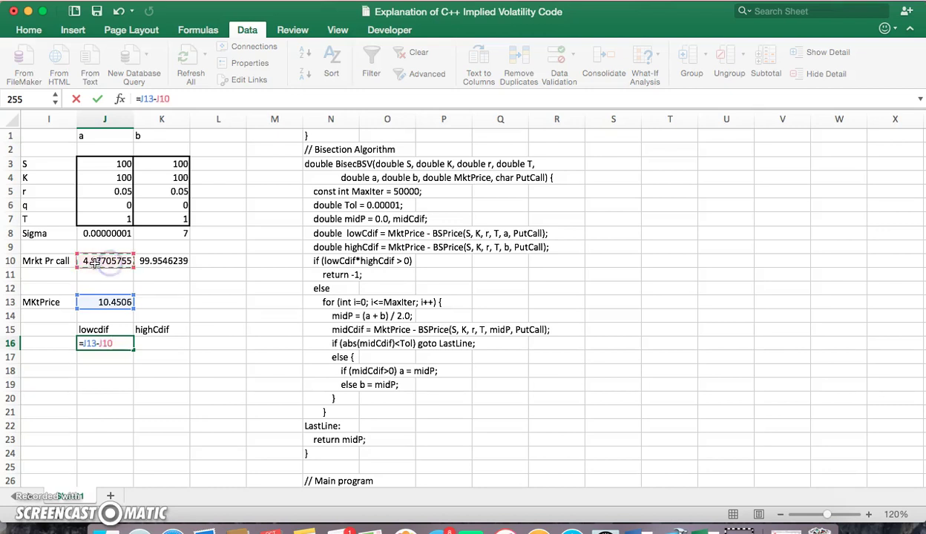
key("Return")
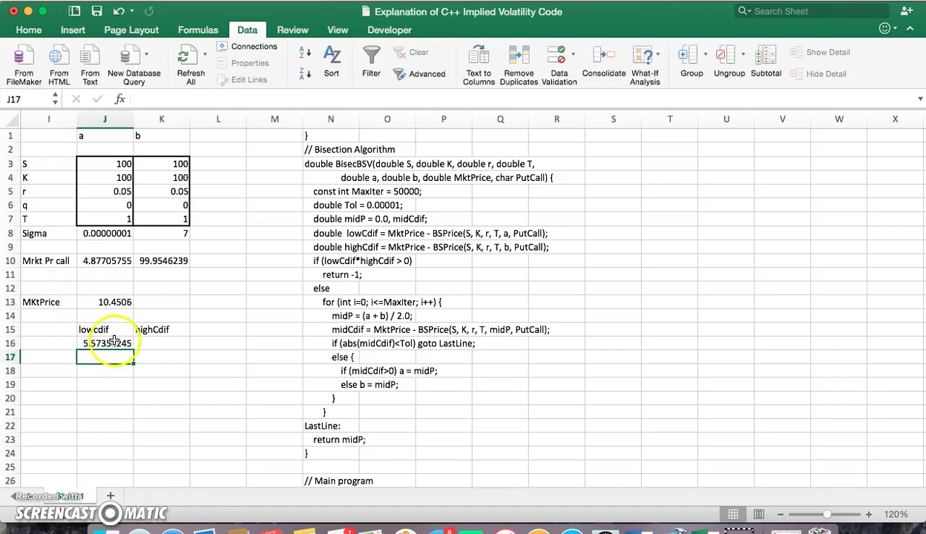
left_click(117, 343)
left_click_drag(133, 351, 184, 347)
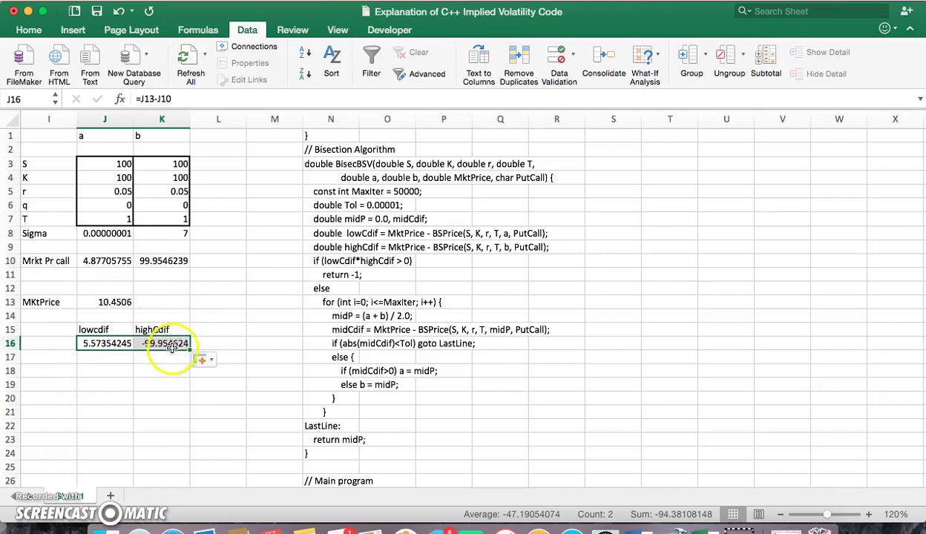
left_click(54, 265)
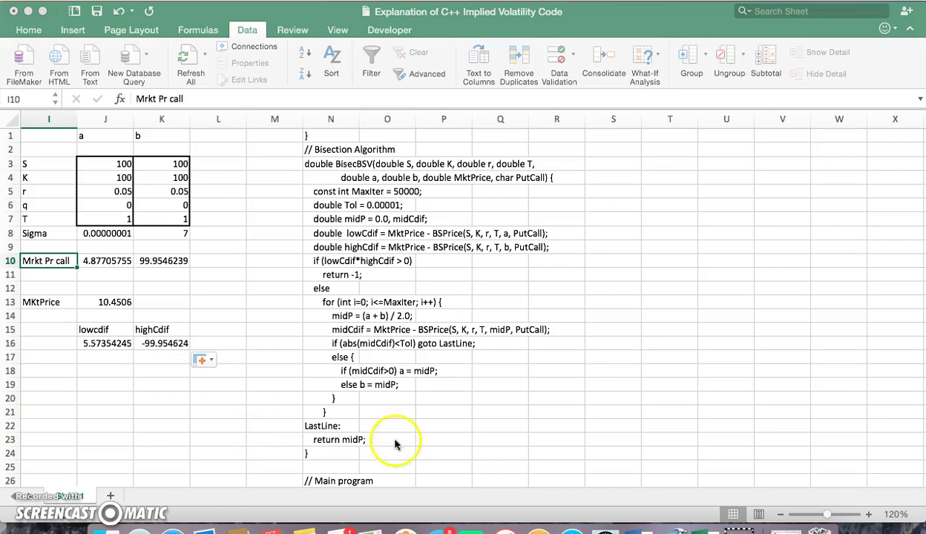
- Rename the I10 label to BSprice and widen column I
left_click(53, 259)
left_click(52, 260)
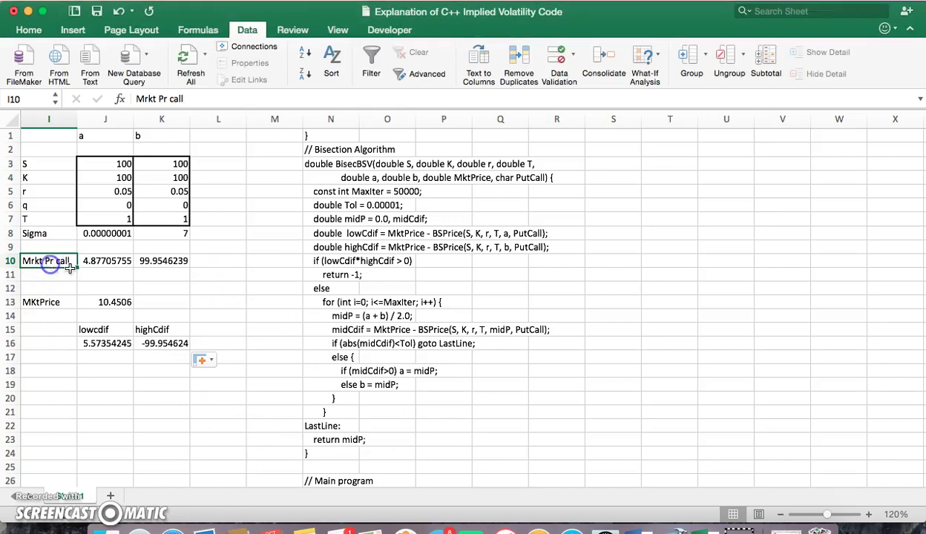
type("BS")
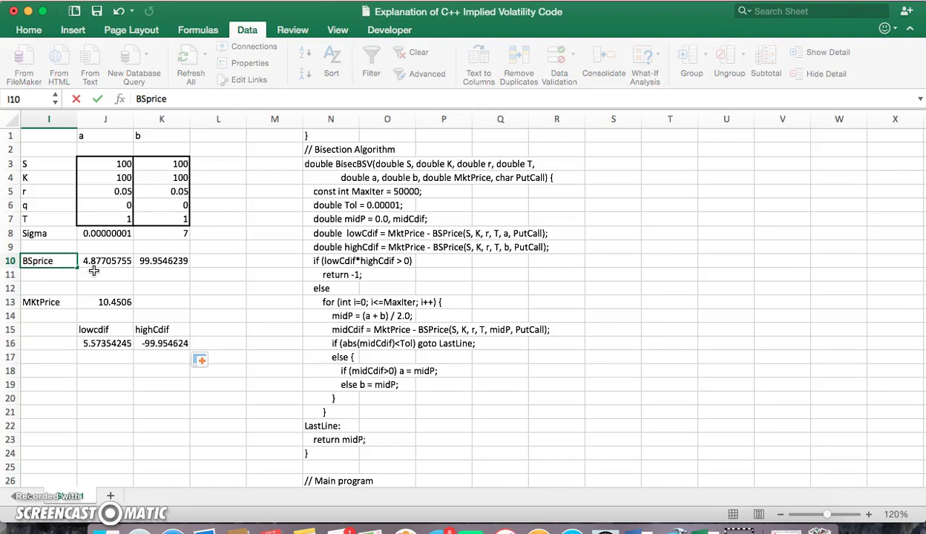
type("price")
key("Return")
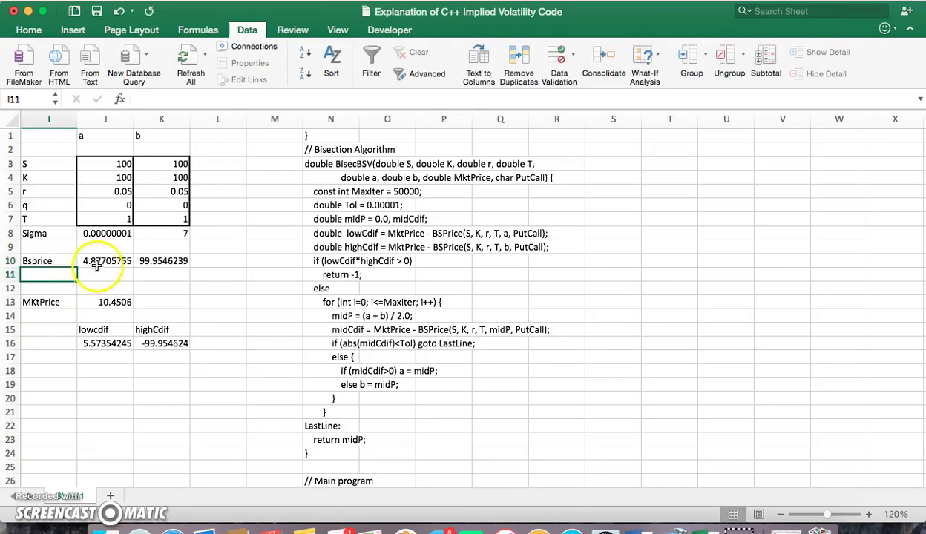
left_click(103, 260)
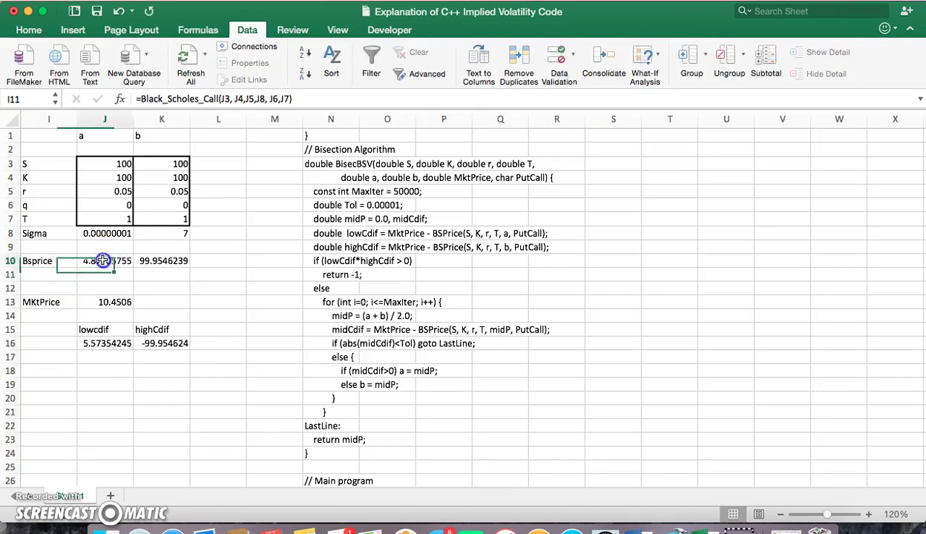
left_click_drag(77, 118, 128, 118)
- Append '(model)' to the I10 label so it reads Bsprice (model)
left_click(64, 264)
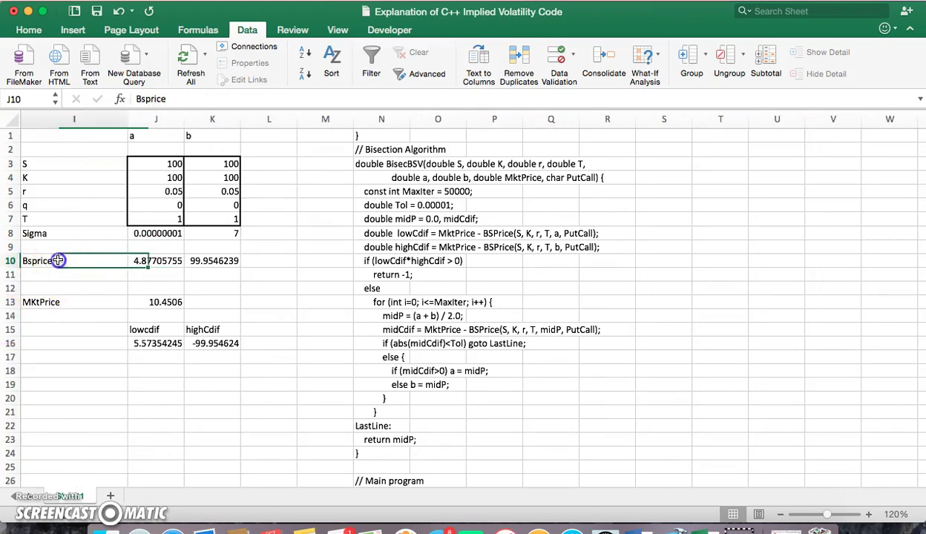
left_click(187, 96)
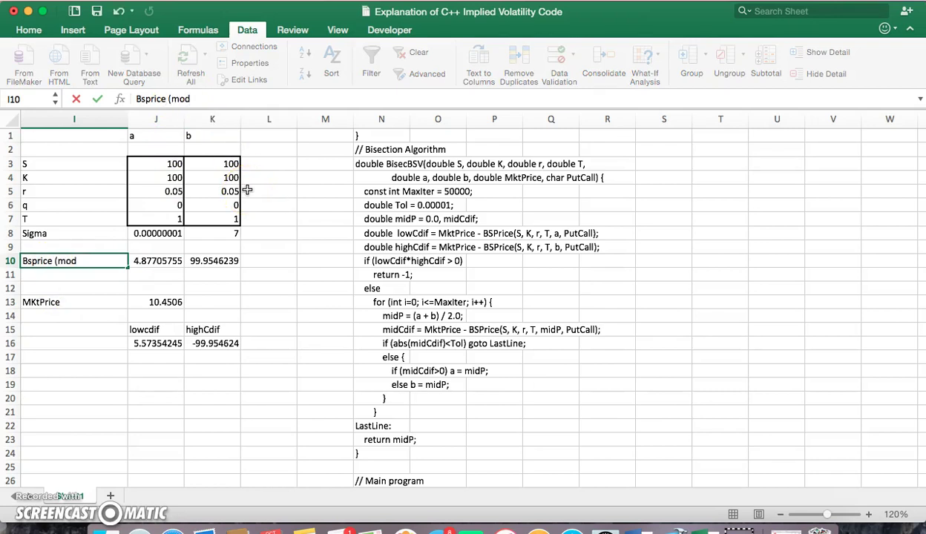
type("(model)")
key("Return")
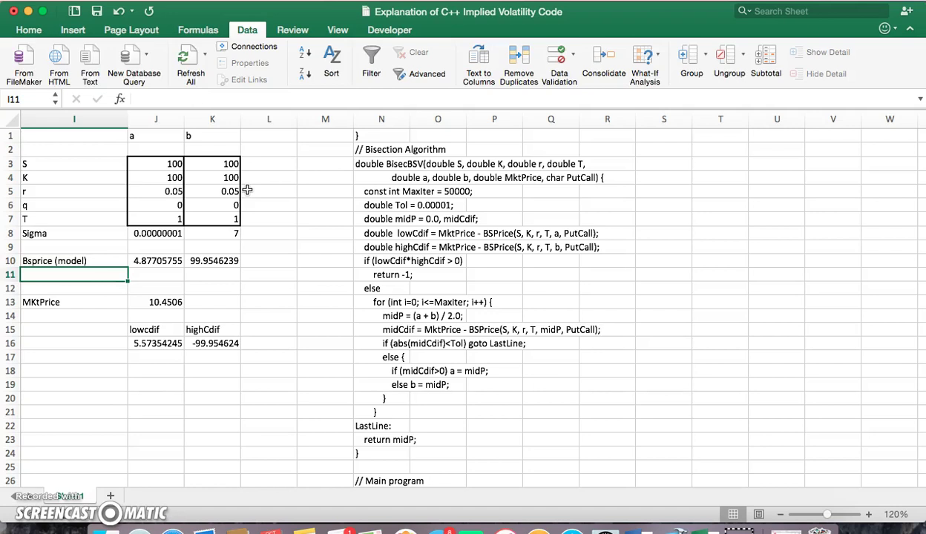
left_click(155, 343)
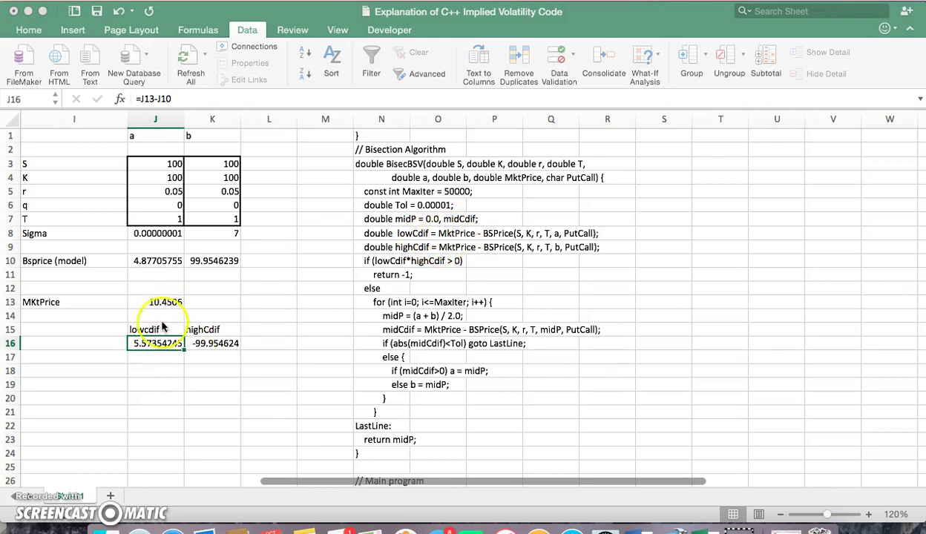
- Check that J16's lowcdif formula is =J13-J10
left_click(184, 98)
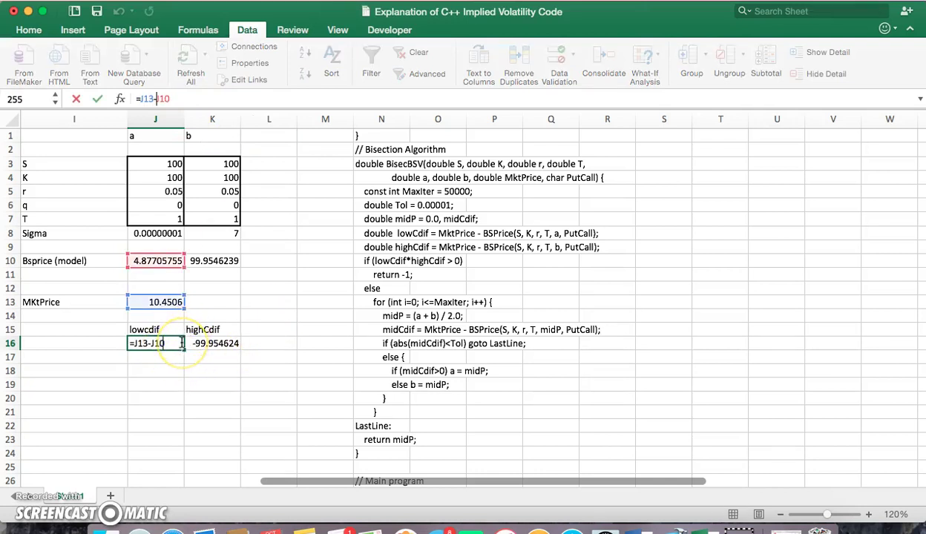
left_click(153, 344)
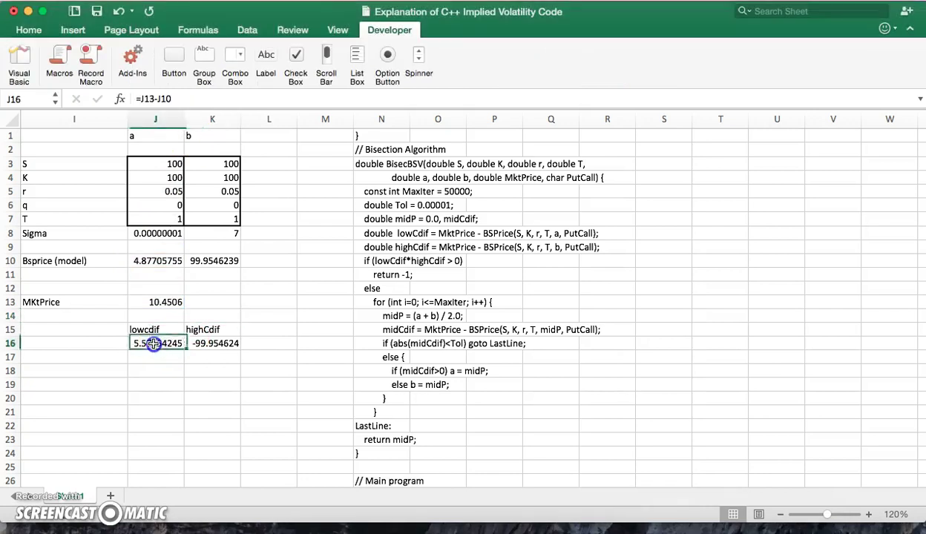
double_click(154, 343)
key("Escape")
double_click(153, 344)
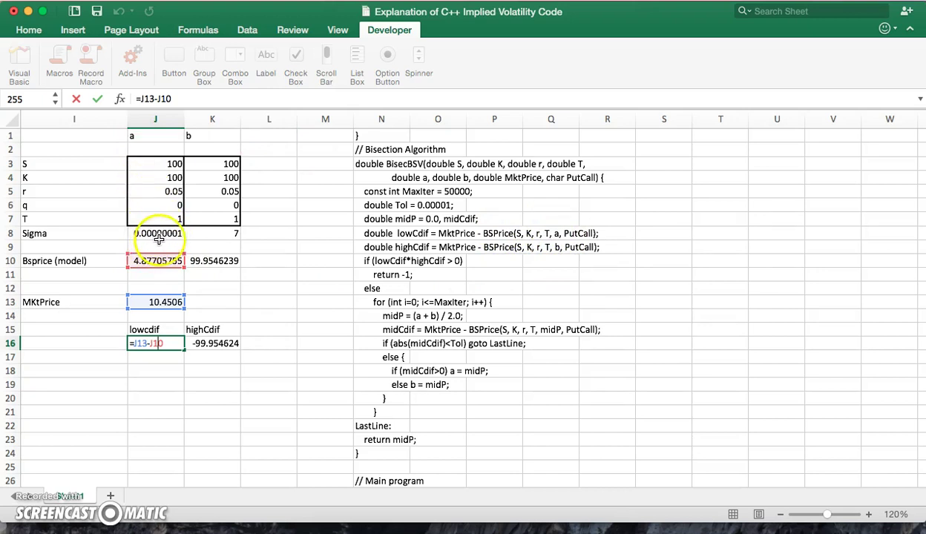
left_click(134, 399)
- Copy 10.4506 into K13 so highCdif in K16 reads -89.504024
left_click(181, 302)
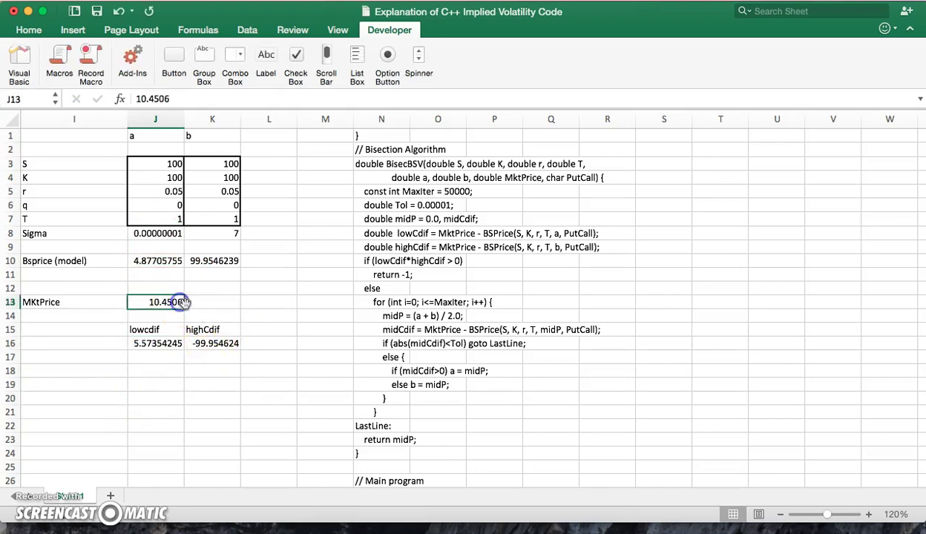
left_click_drag(186, 305, 234, 315)
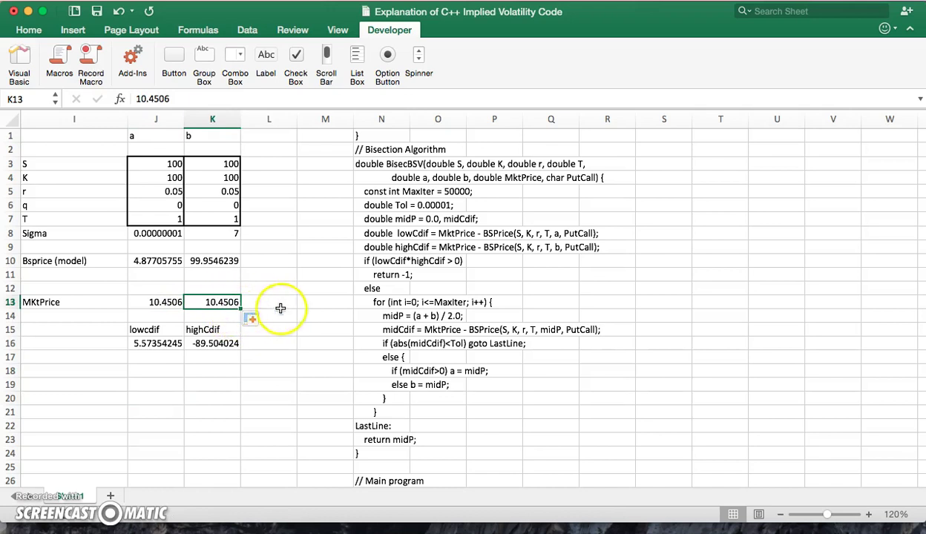
left_click(220, 341)
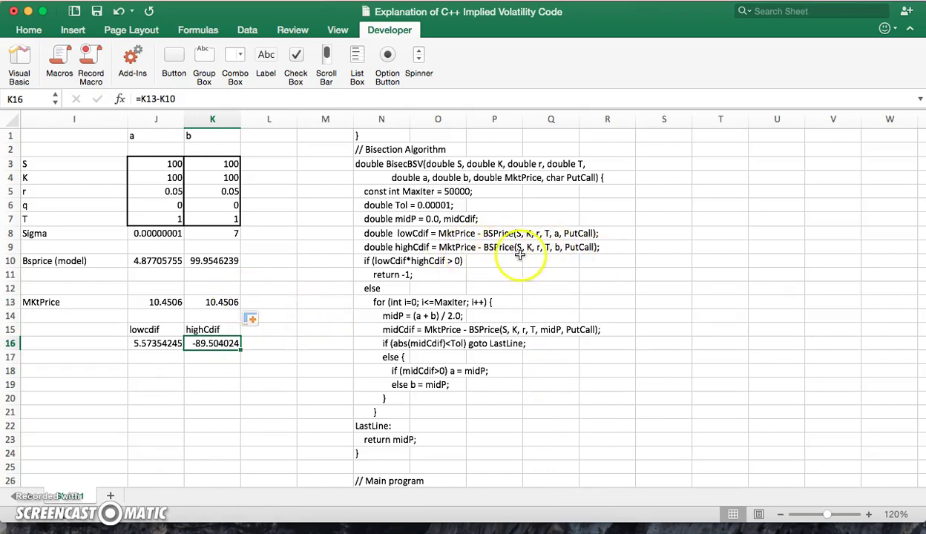
double_click(201, 343)
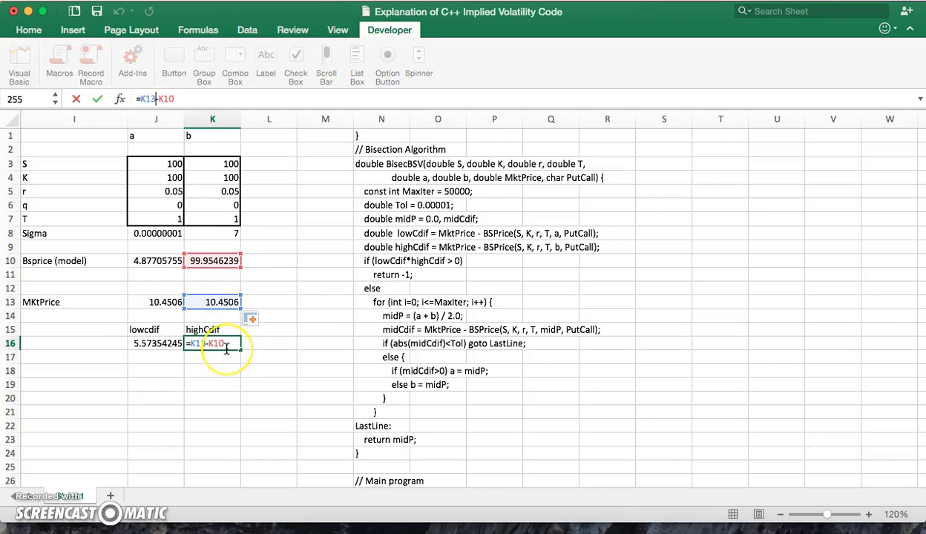
key("Return")
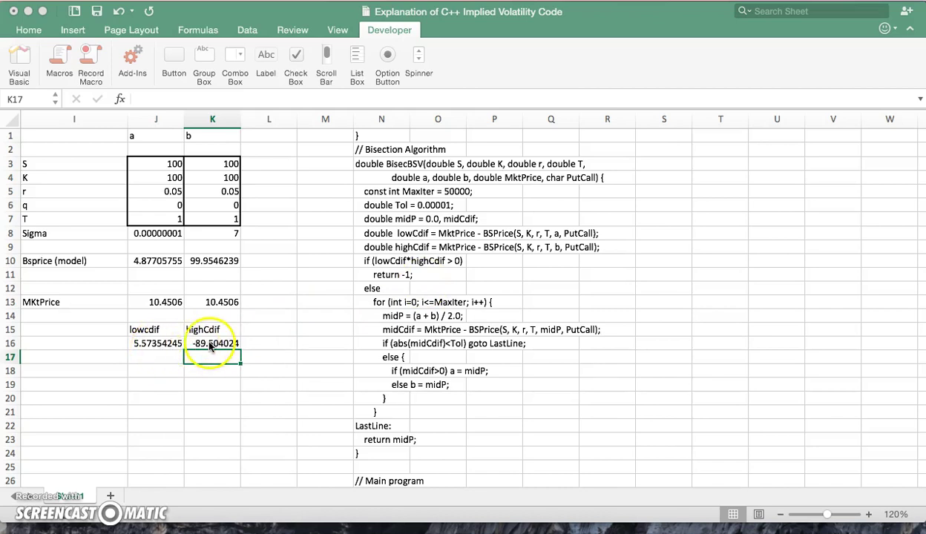
left_click(156, 343)
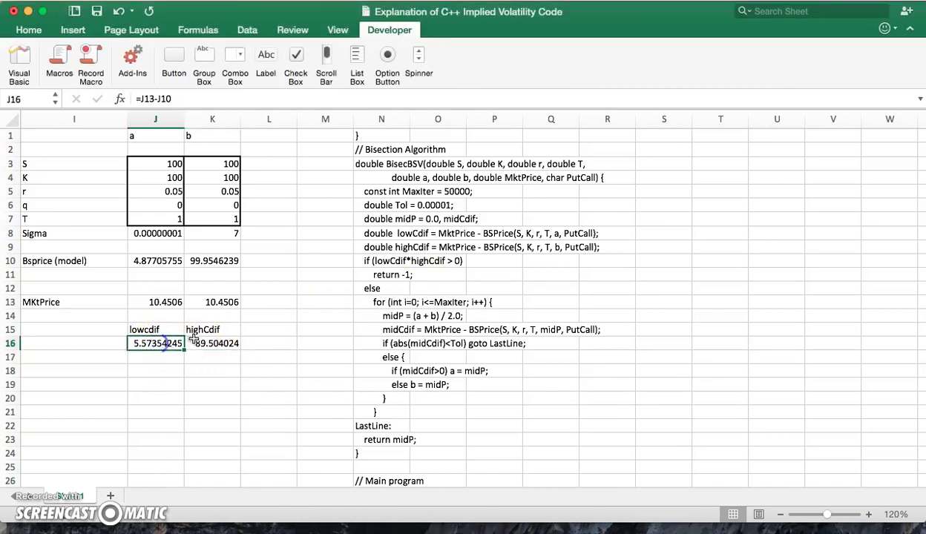
left_click(211, 343)
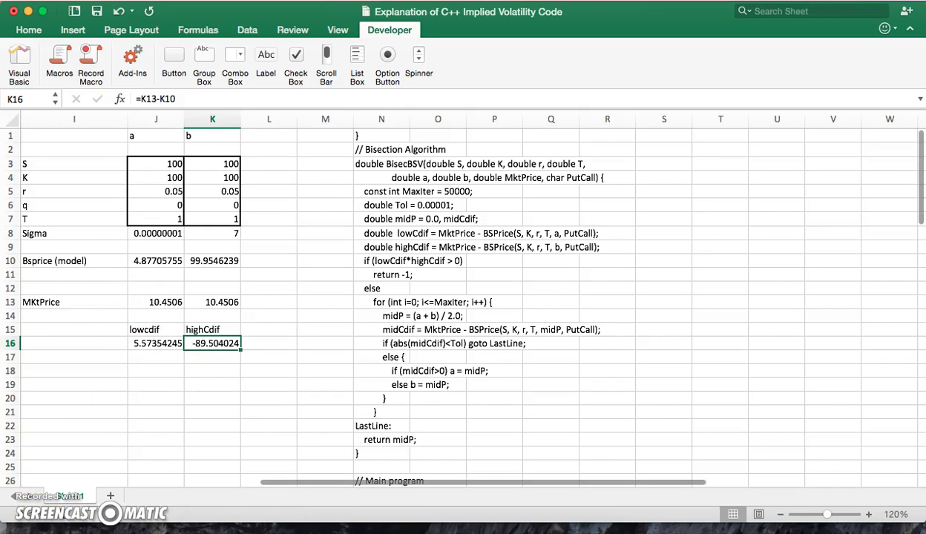
left_click(143, 344)
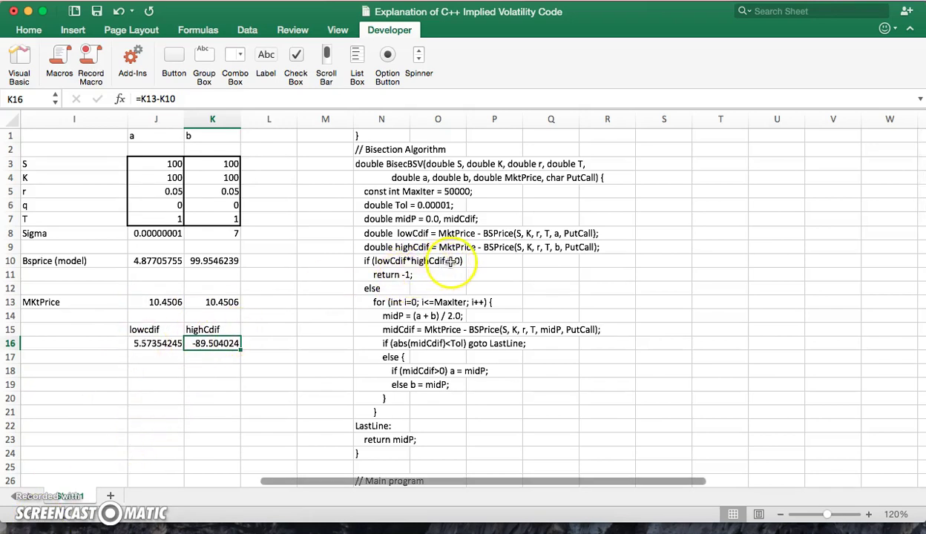
left_click_drag(138, 341, 194, 340)
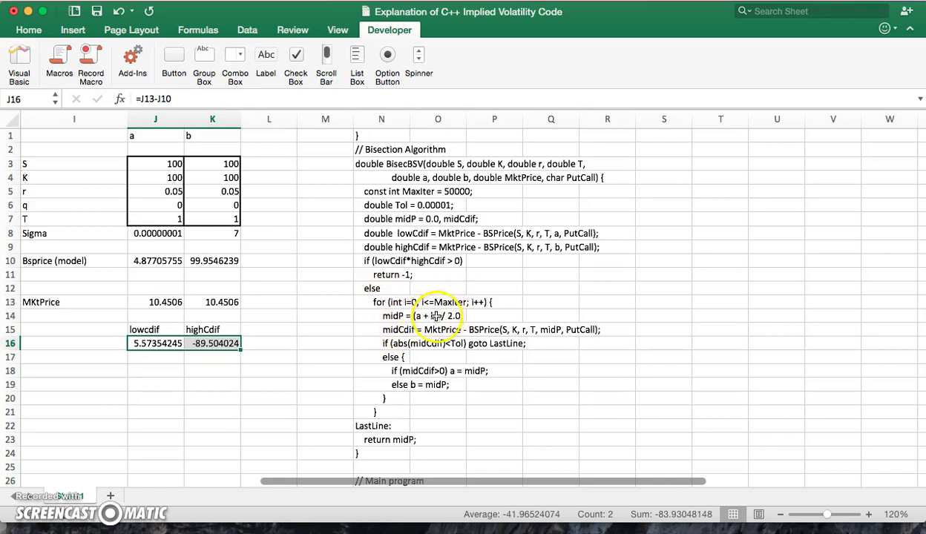
left_click(169, 379)
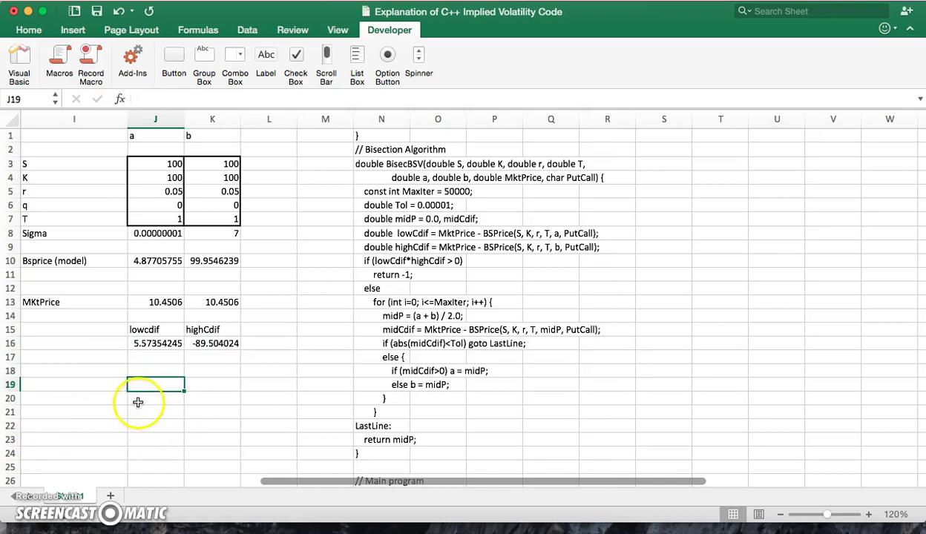
left_click(410, 204)
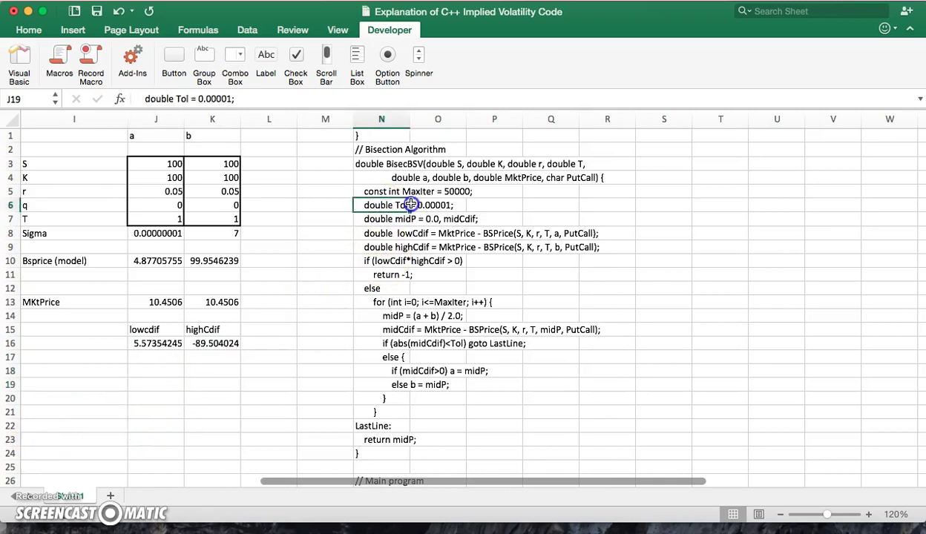
left_click(363, 150)
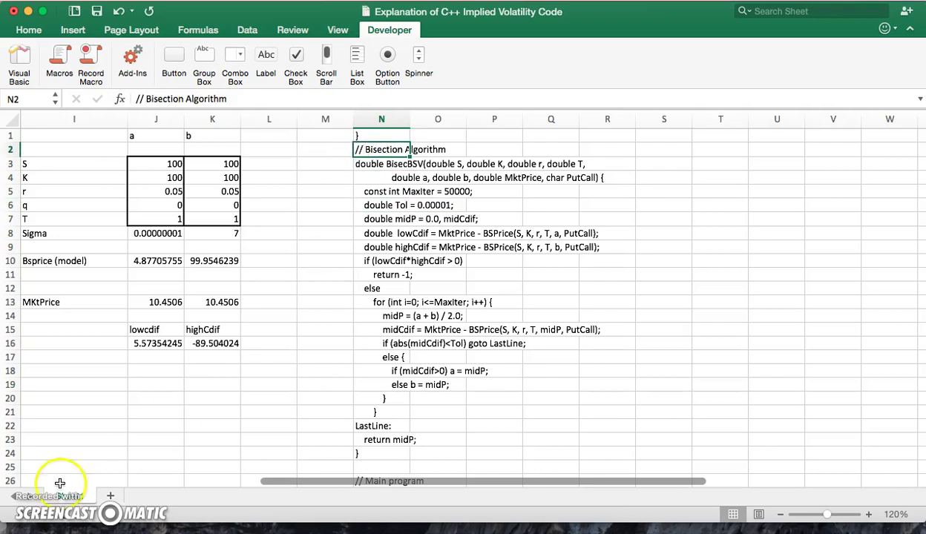
left_click(381, 121)
left_click_drag(406, 122, 491, 121)
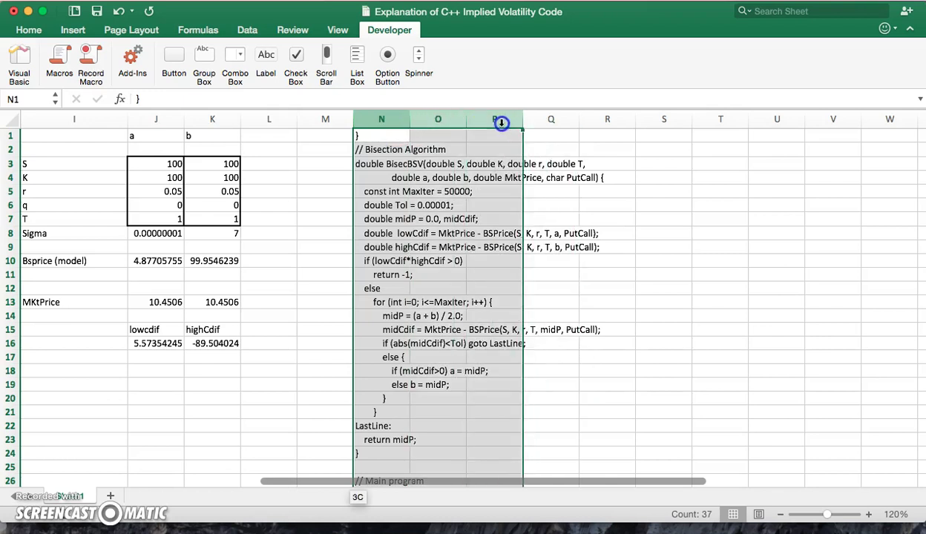
- Insert three blank columns before the code
right_click(397, 119)
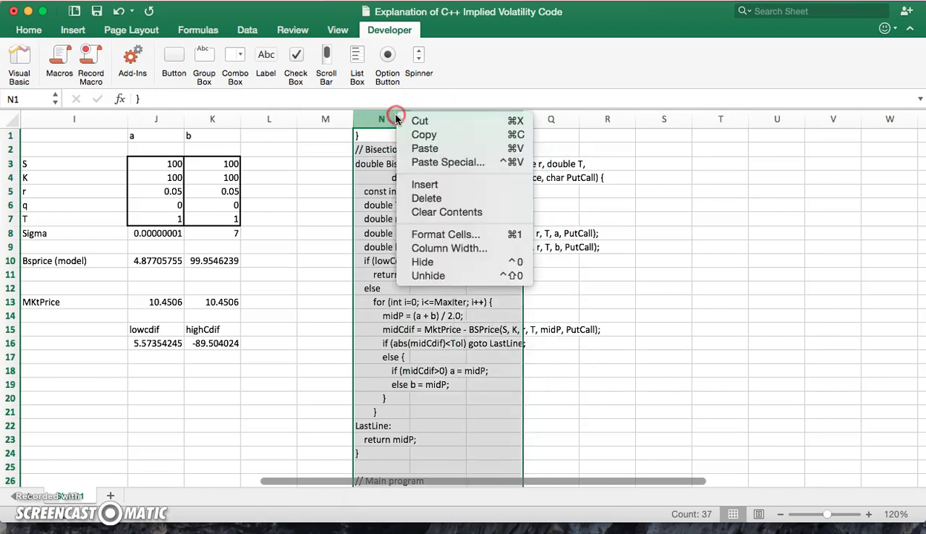
left_click(424, 184)
left_click(391, 202)
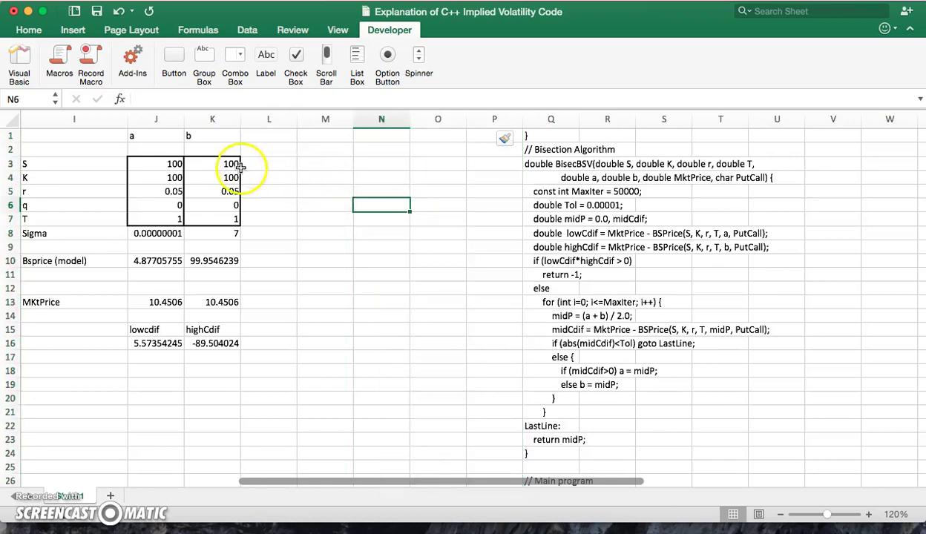
- Copy column K's inputs, Sigma 7 and model price 99.9546239 into column L
left_click_drag(163, 164, 206, 260)
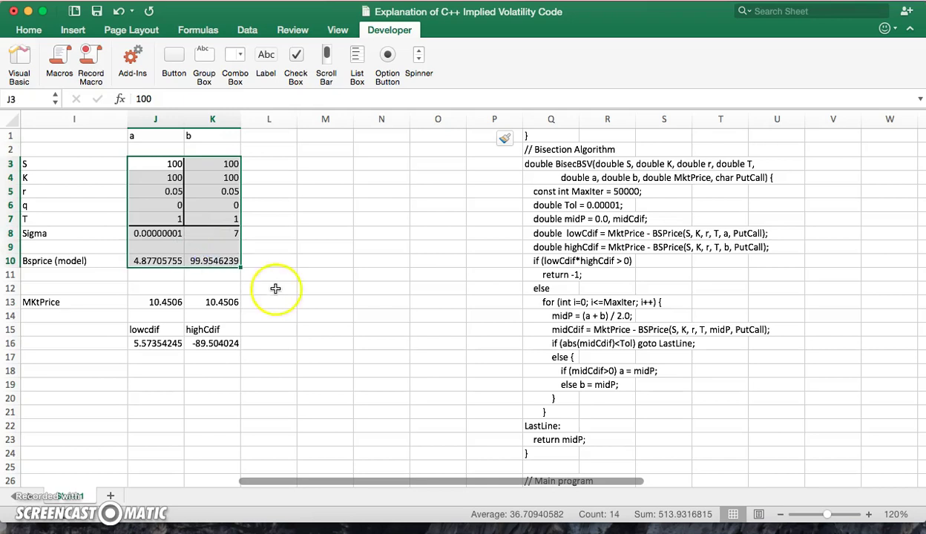
left_click(265, 244)
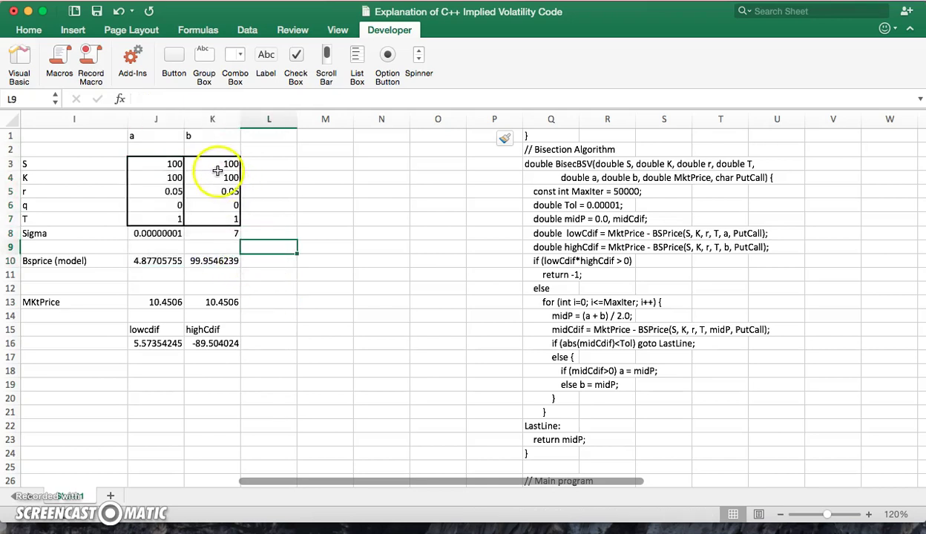
left_click_drag(227, 166, 291, 269)
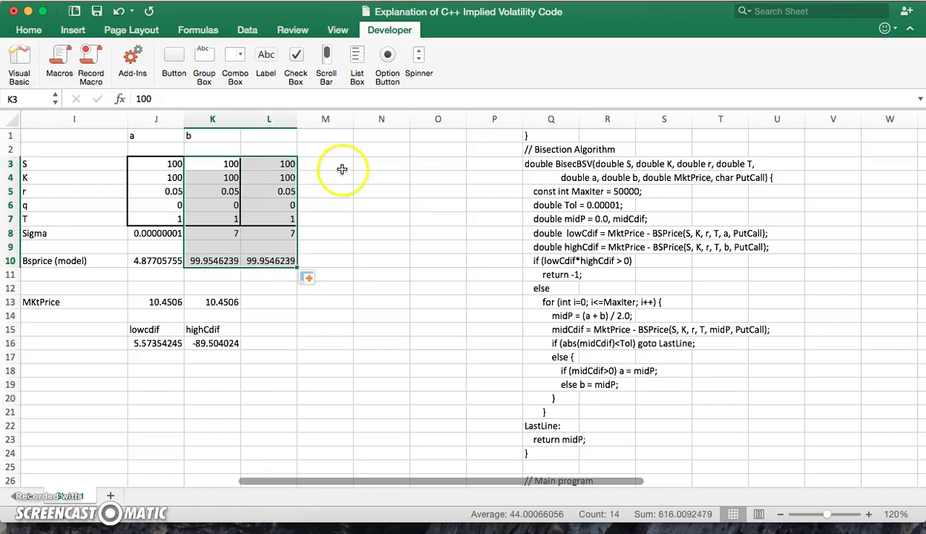
left_click(268, 138)
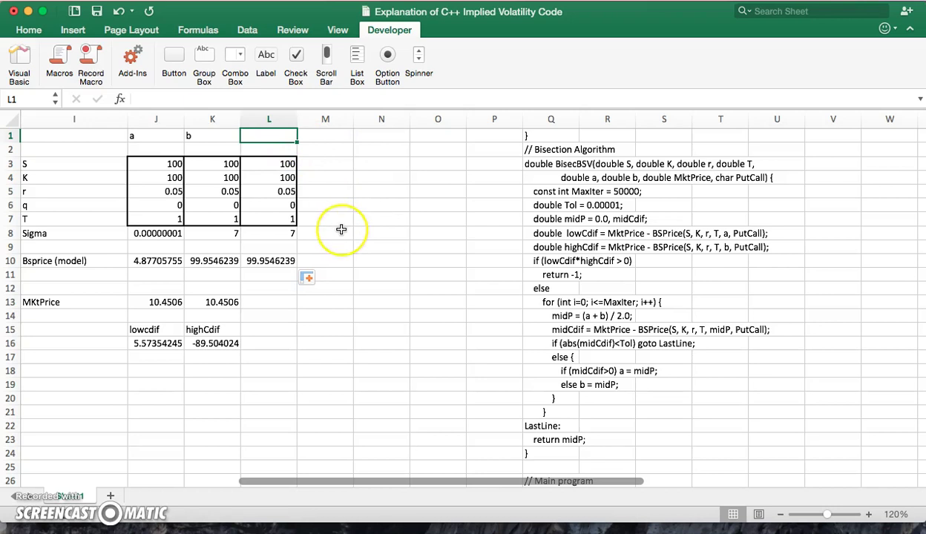
- Head column L as midP
type("midP")
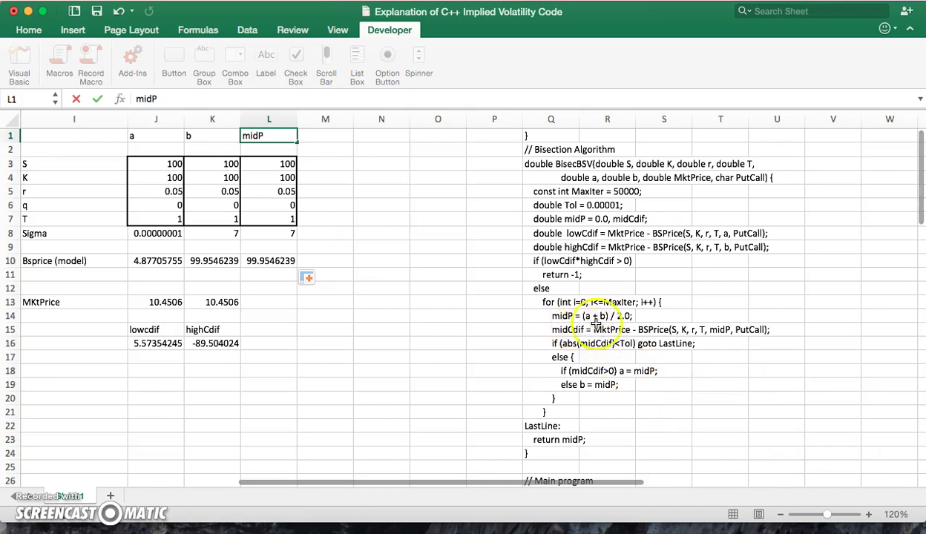
key("Return")
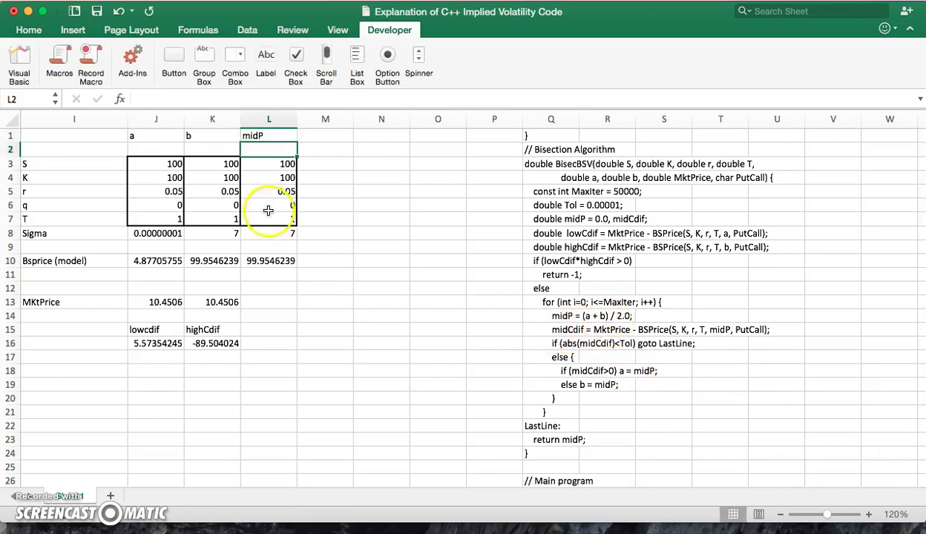
left_click(316, 219)
left_click(162, 218)
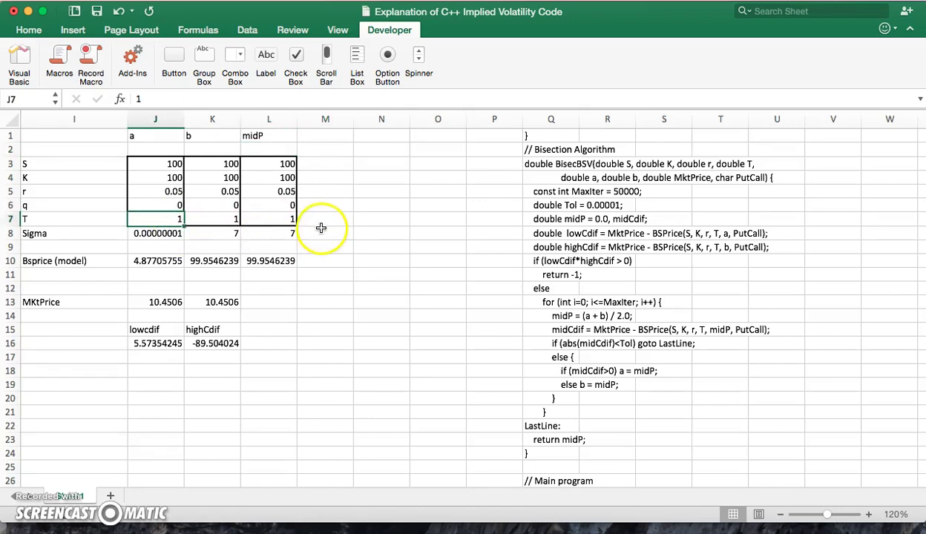
- Set L8's Sigma to =(J8+K8)/2, giving 3.50000001
left_click(273, 234)
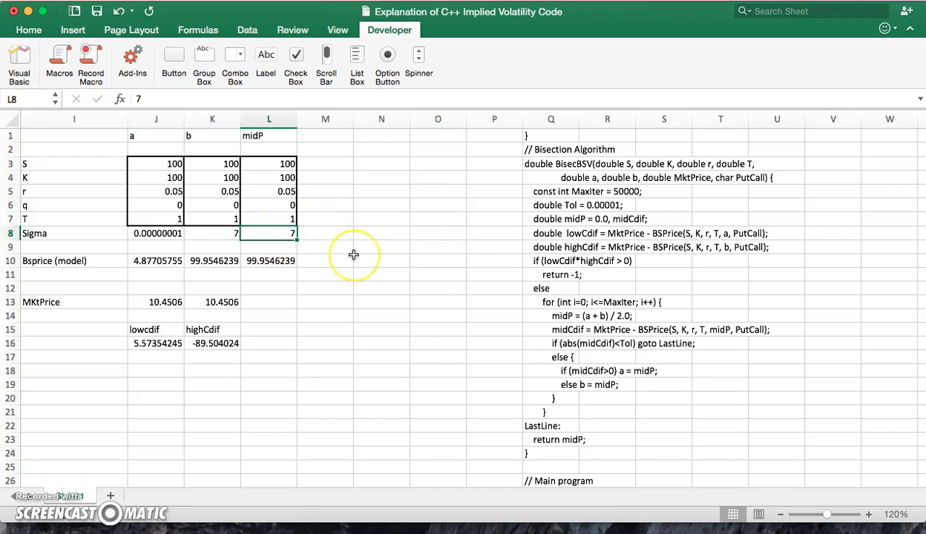
type("=")
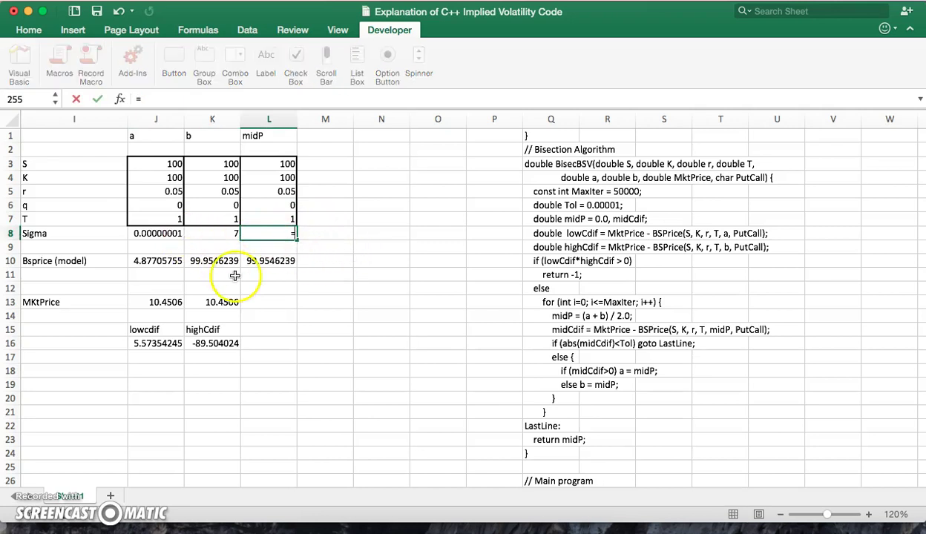
type("(")
left_click(160, 234)
type("+")
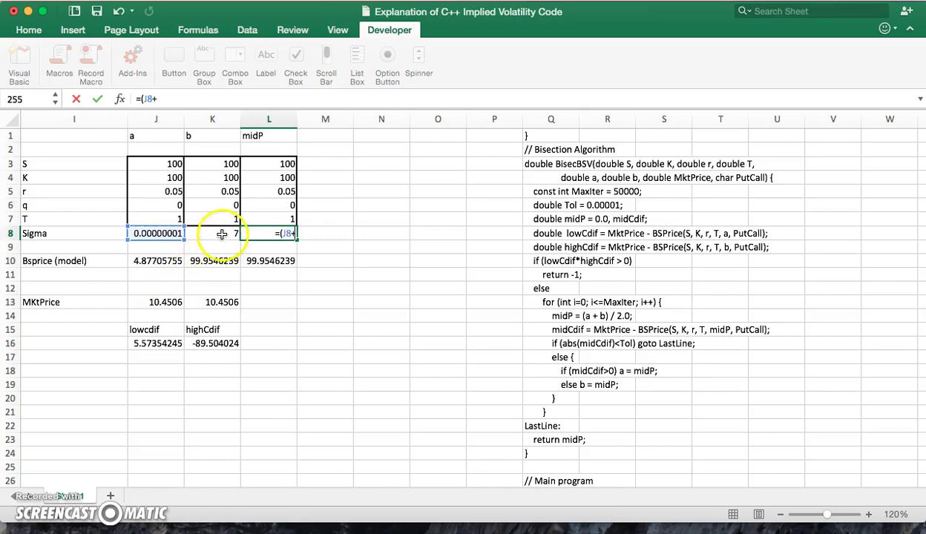
left_click(224, 237)
type(")/2")
key("Return")
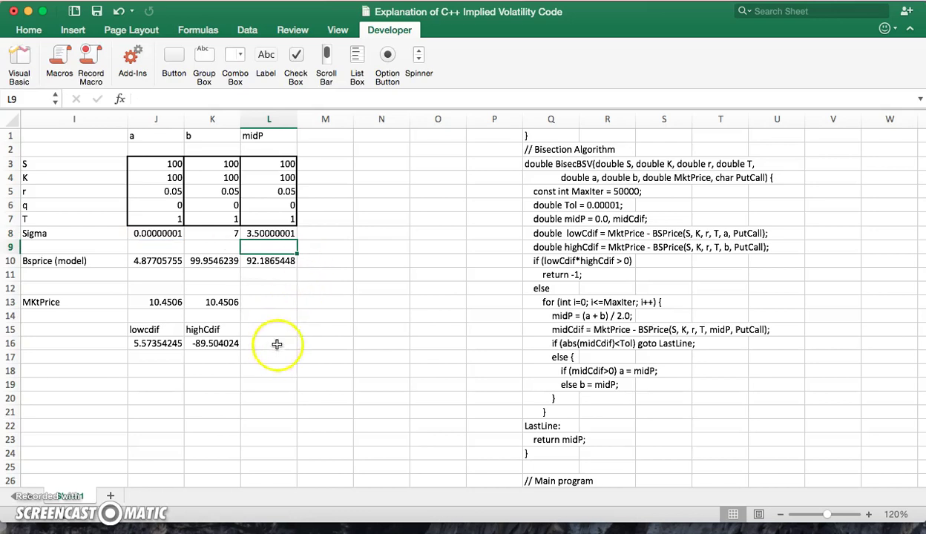
- Add a midCDif heading in L15 and copy the 10.4506 market price into L13
left_click(156, 344)
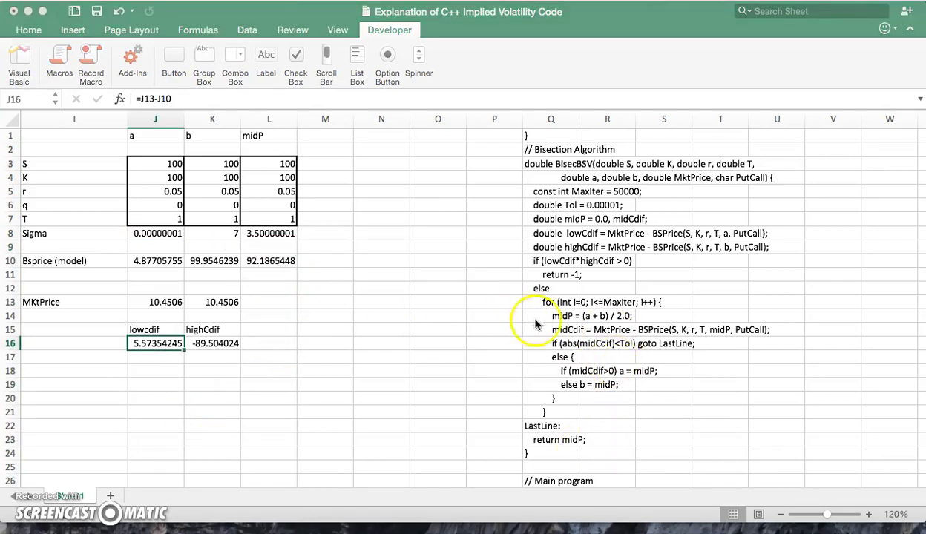
left_click(279, 333)
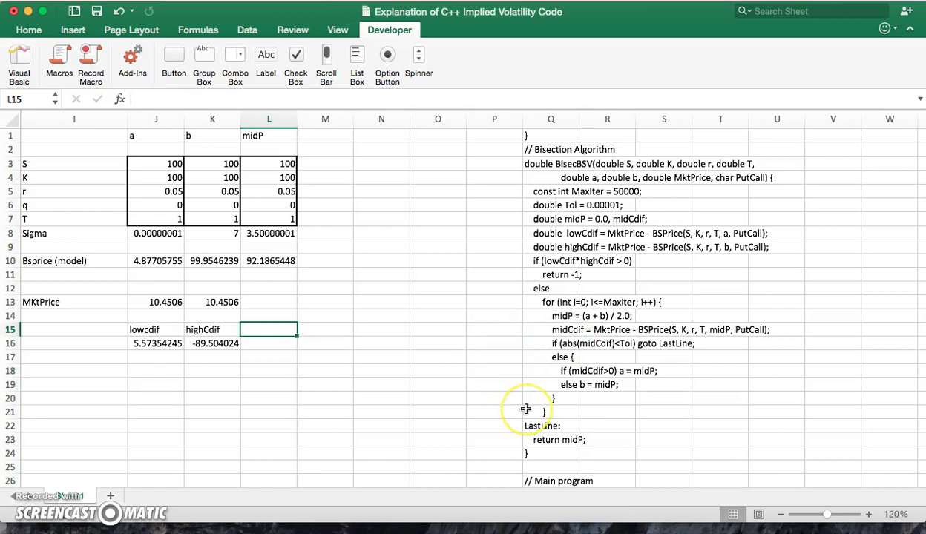
type("midCDif")
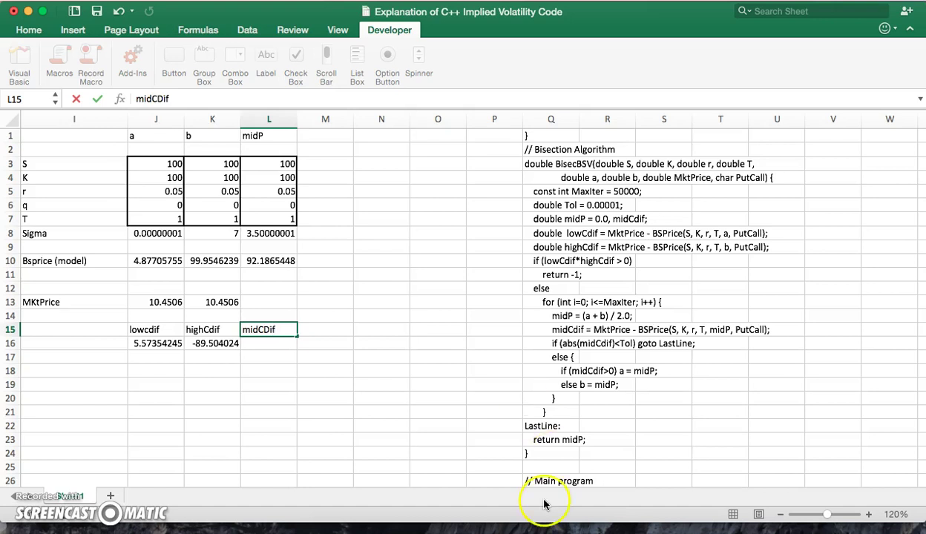
key("Return")
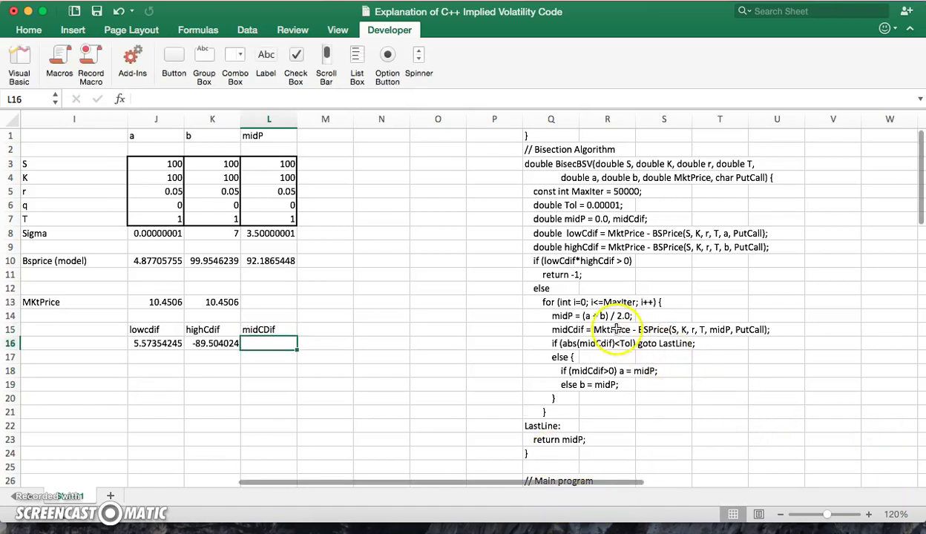
left_click(233, 302)
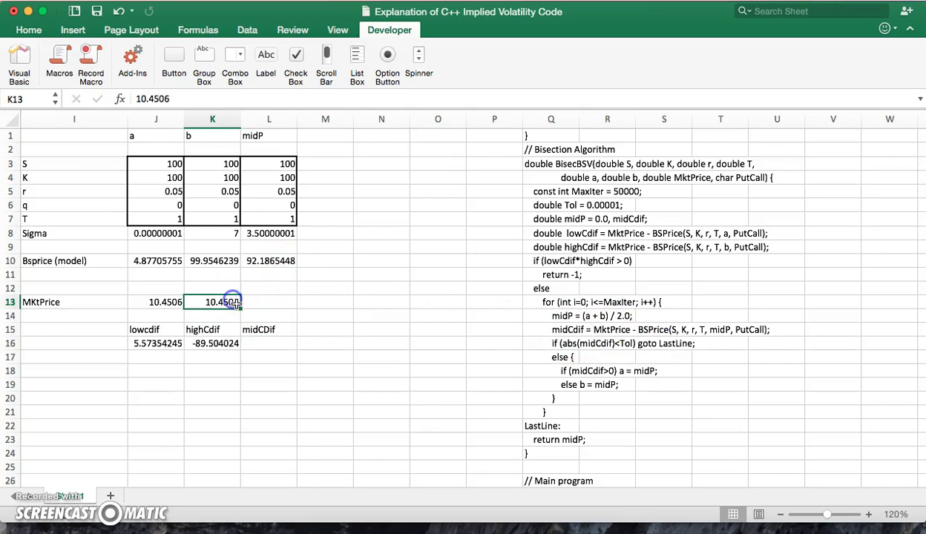
left_click_drag(240, 307, 267, 305)
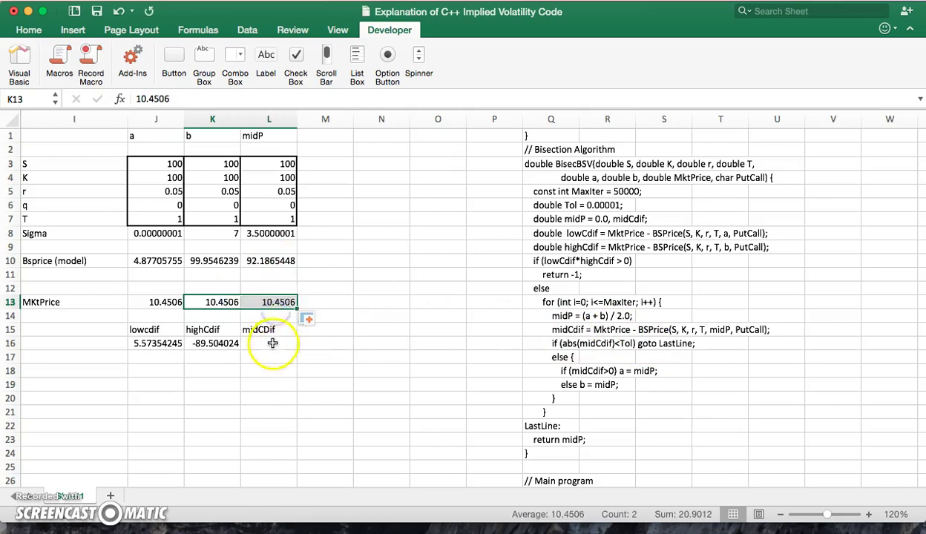
- Enter =L13-L10 in L16 so midCDif shows -81.735945
left_click(268, 342)
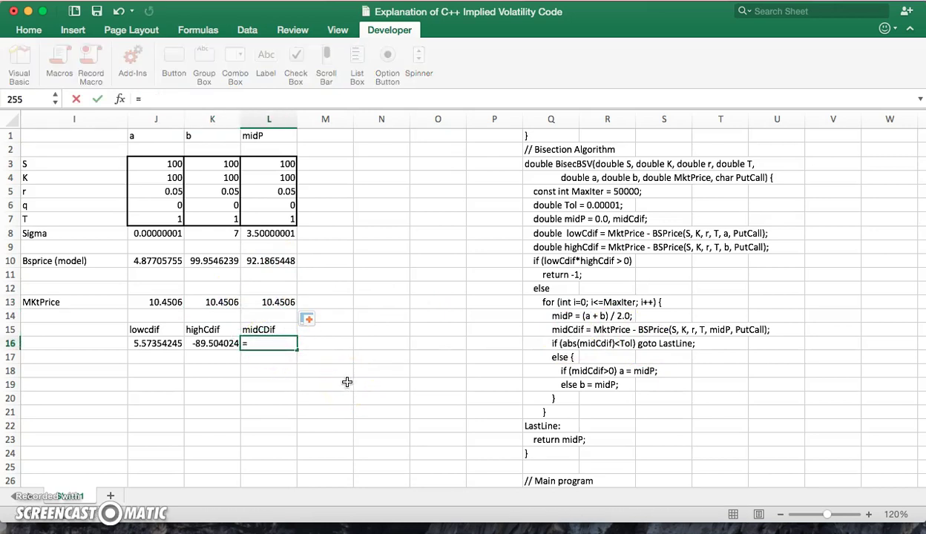
type("=")
left_click(281, 303)
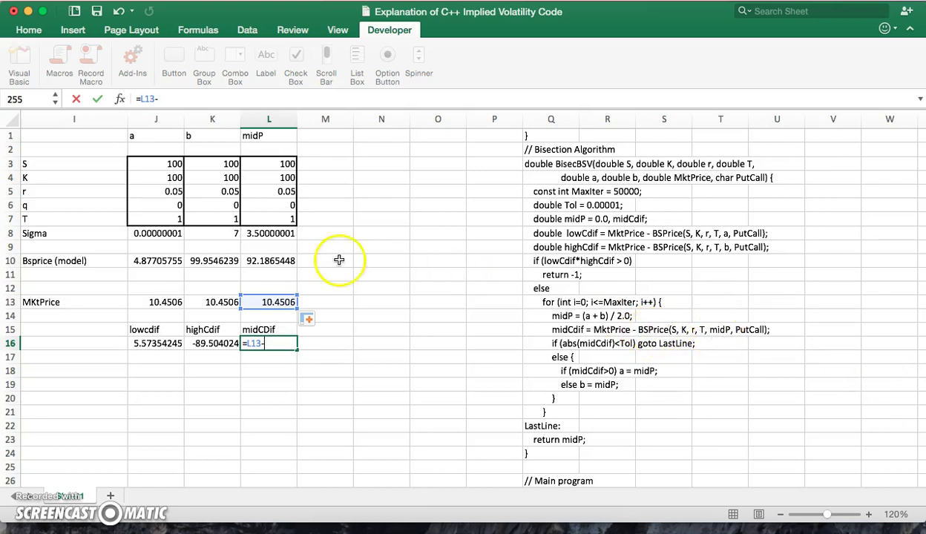
left_click(272, 261)
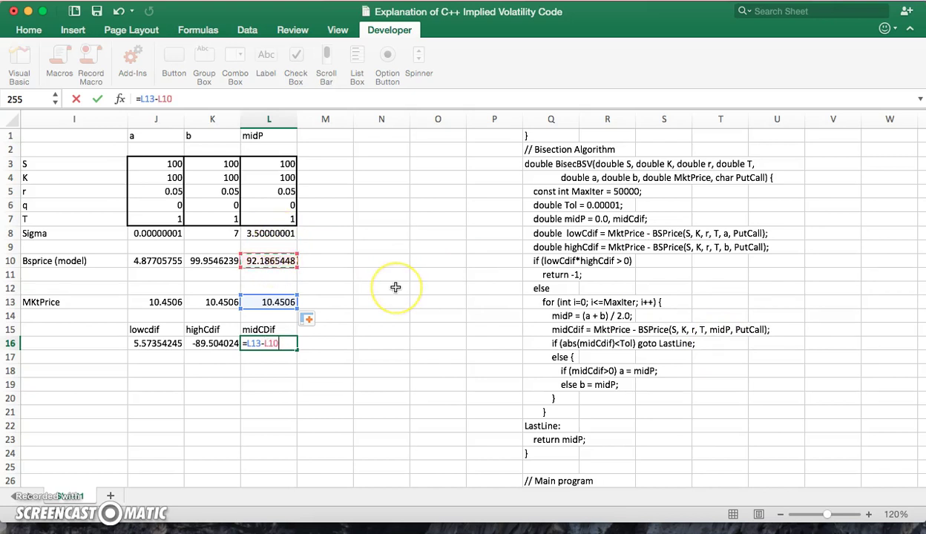
key("Return")
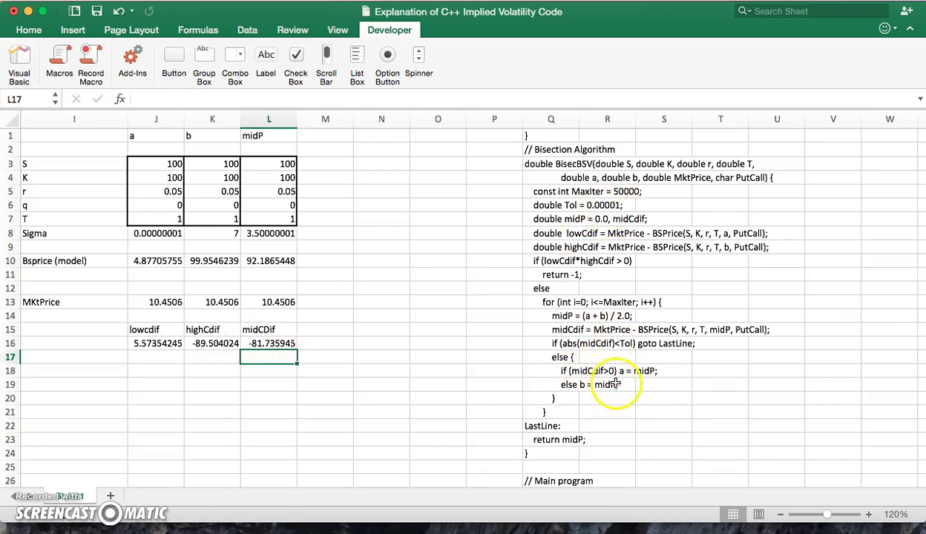
scroll(615, 384, "down", 2)
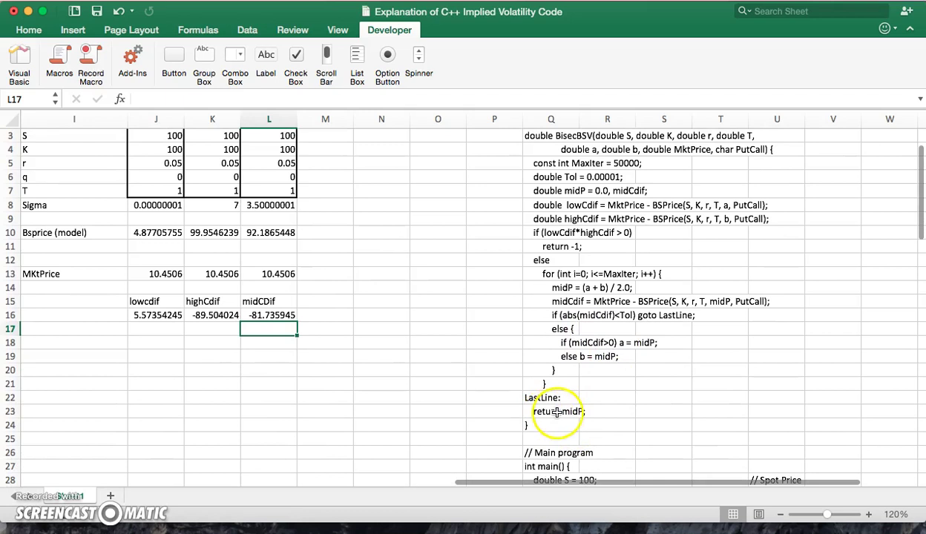
scroll(580, 410, "up", 2)
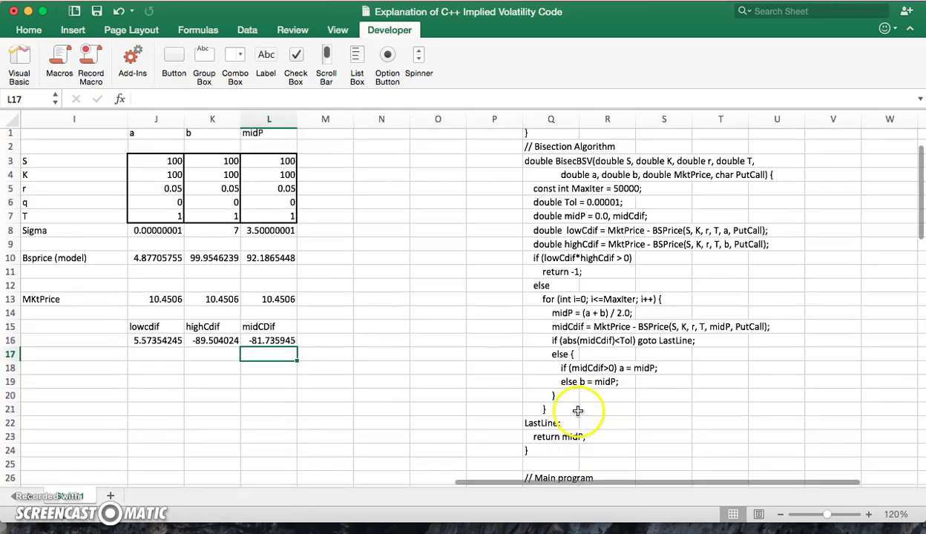
left_click(279, 233)
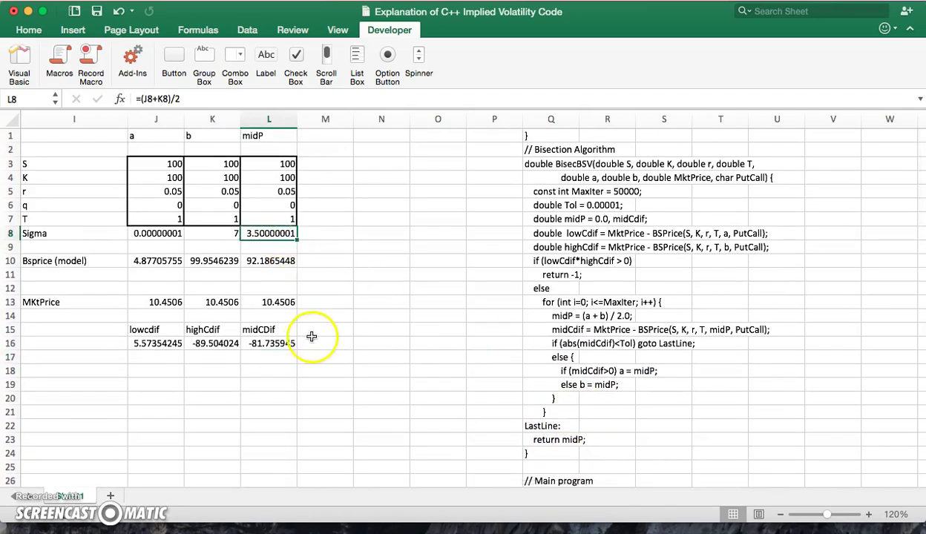
left_click(274, 342)
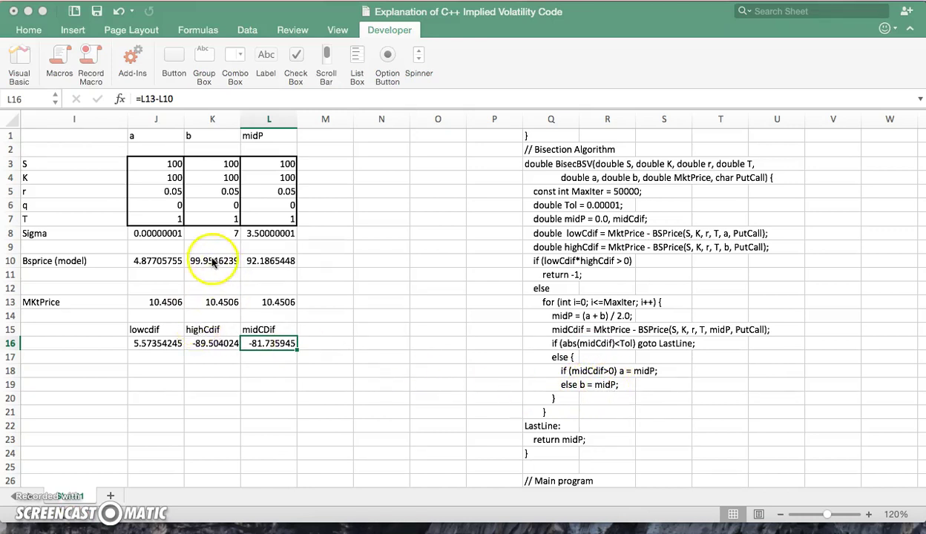
- Change b's sigma in K8 to 3.5 and confirm midCDif becomes -52.341441
left_click(217, 235)
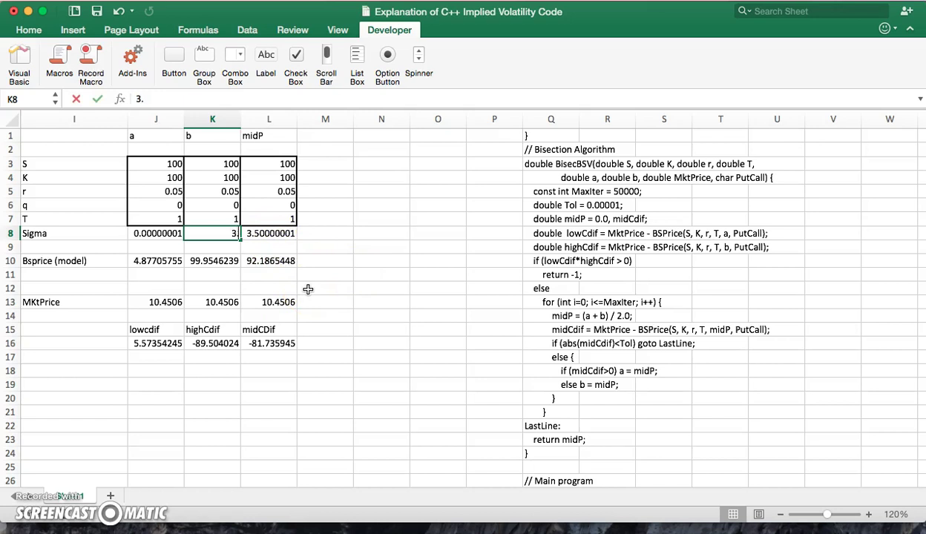
type("5")
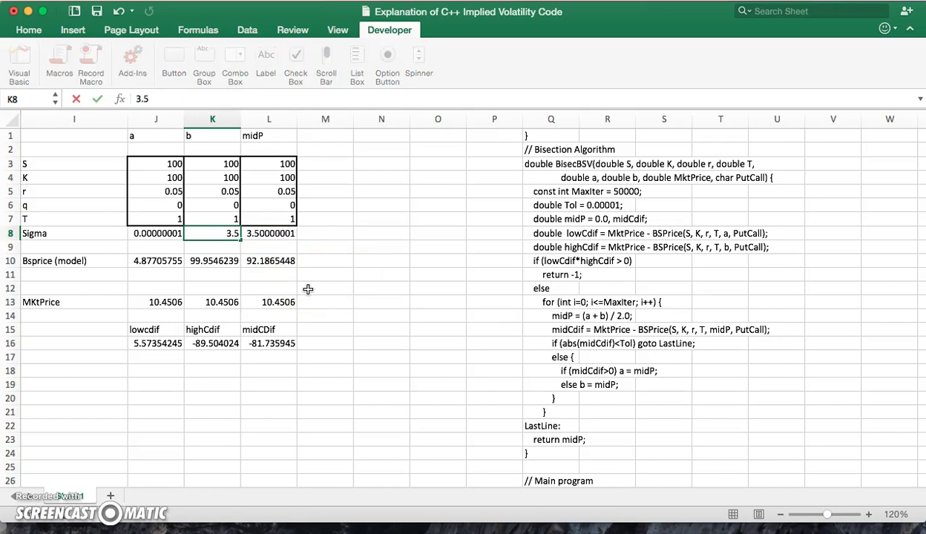
key("Return")
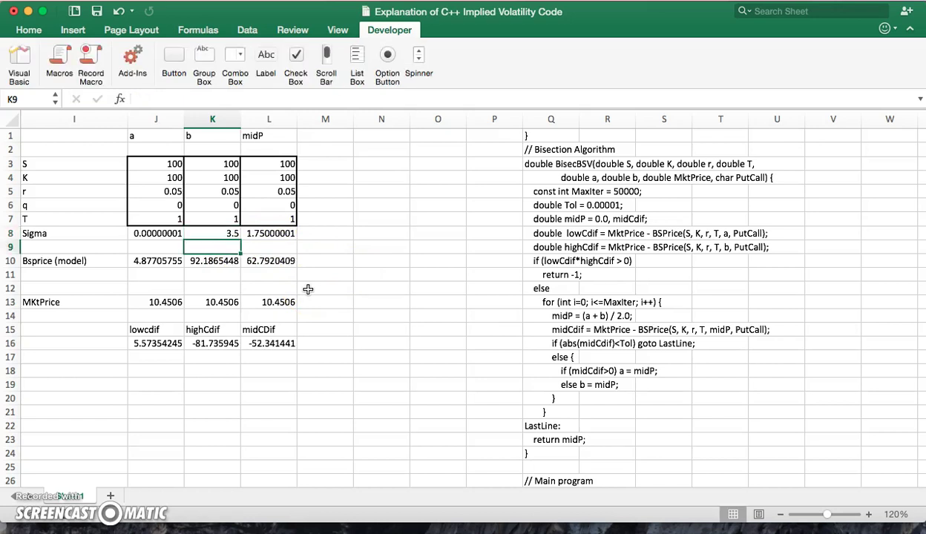
left_click(268, 345)
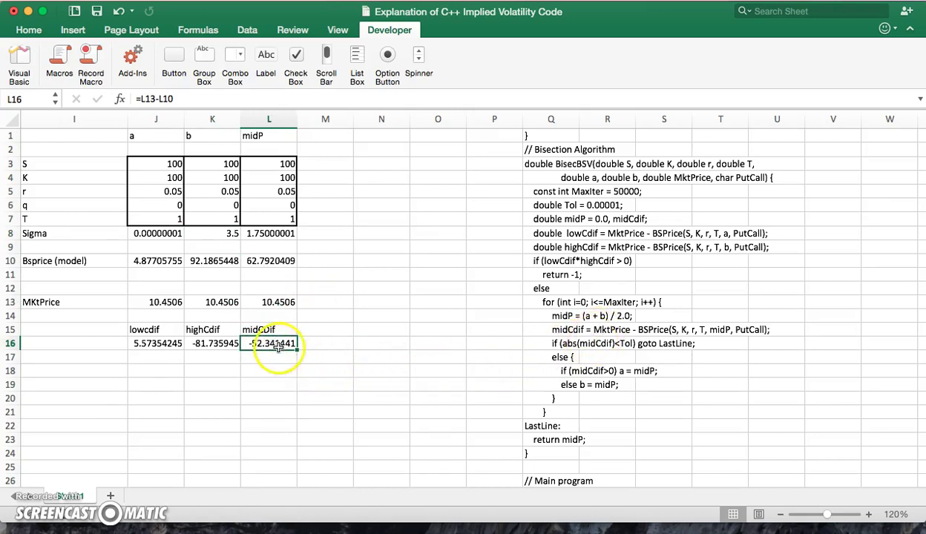
left_click(214, 233)
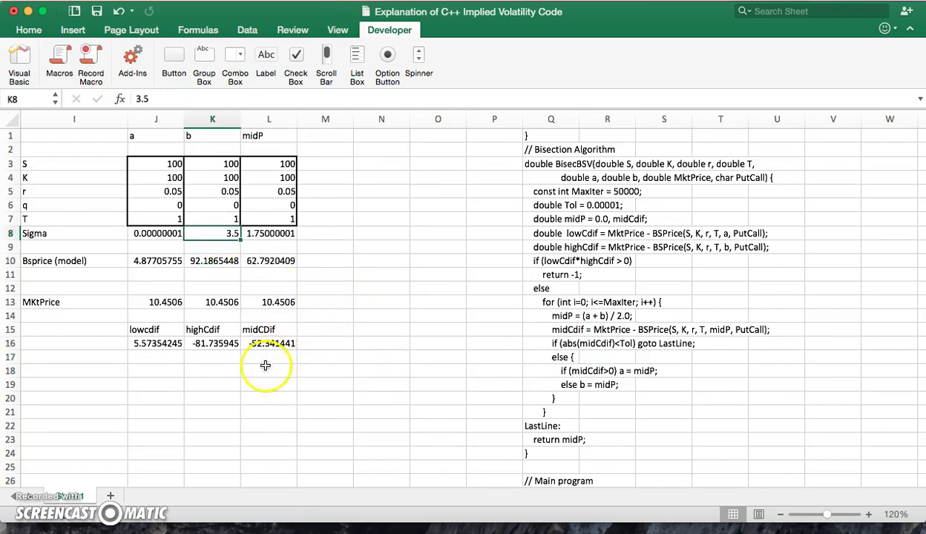